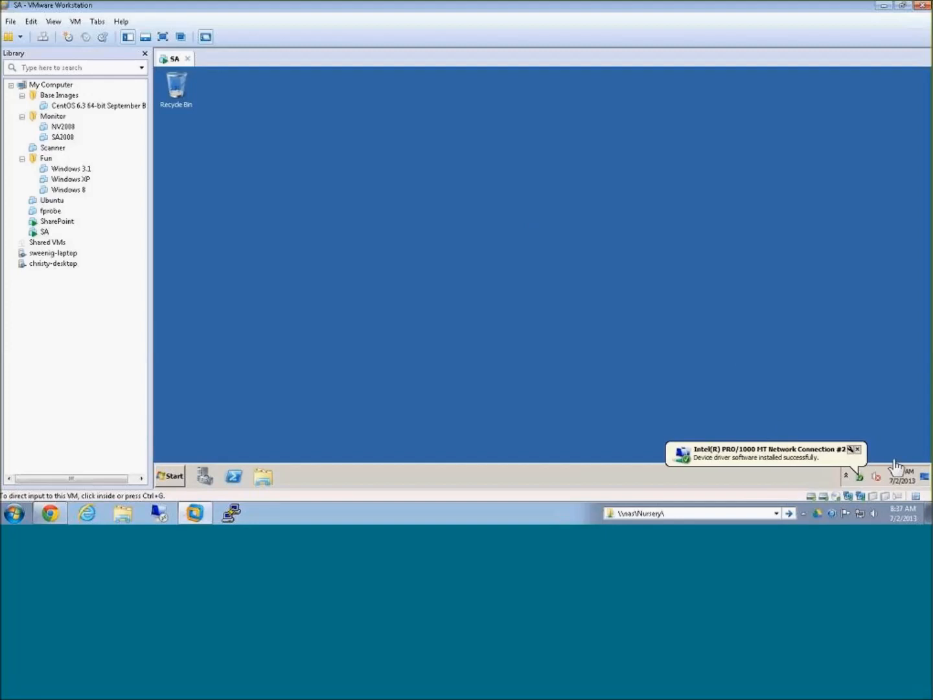
# Step: Search the virtual machine for "network connections" and open the list of its network connections
pyautogui.click(866, 452)
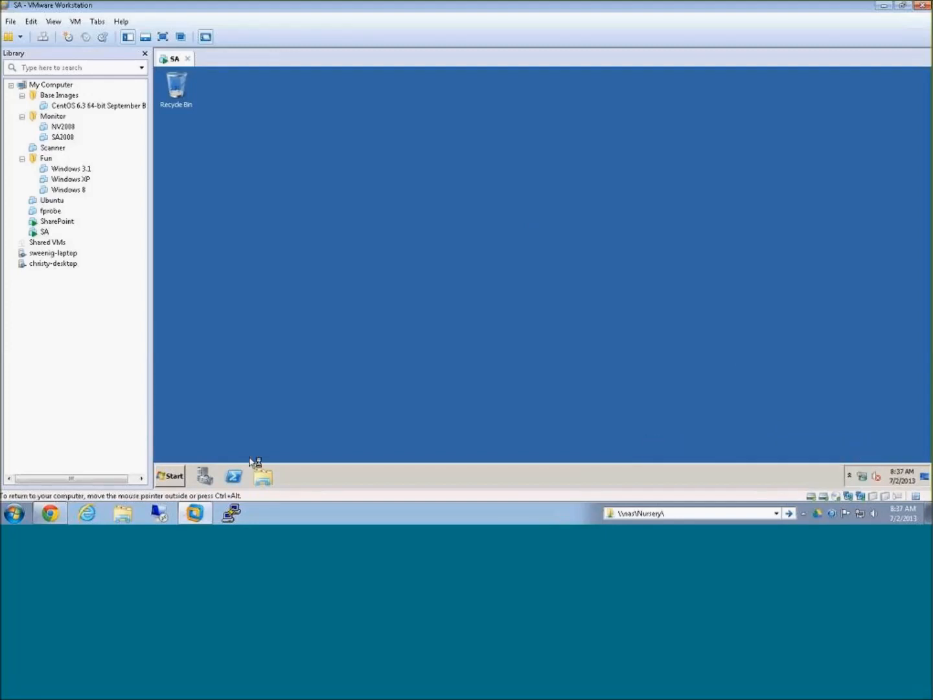
pyautogui.click(172, 477)
pyautogui.write('network ')
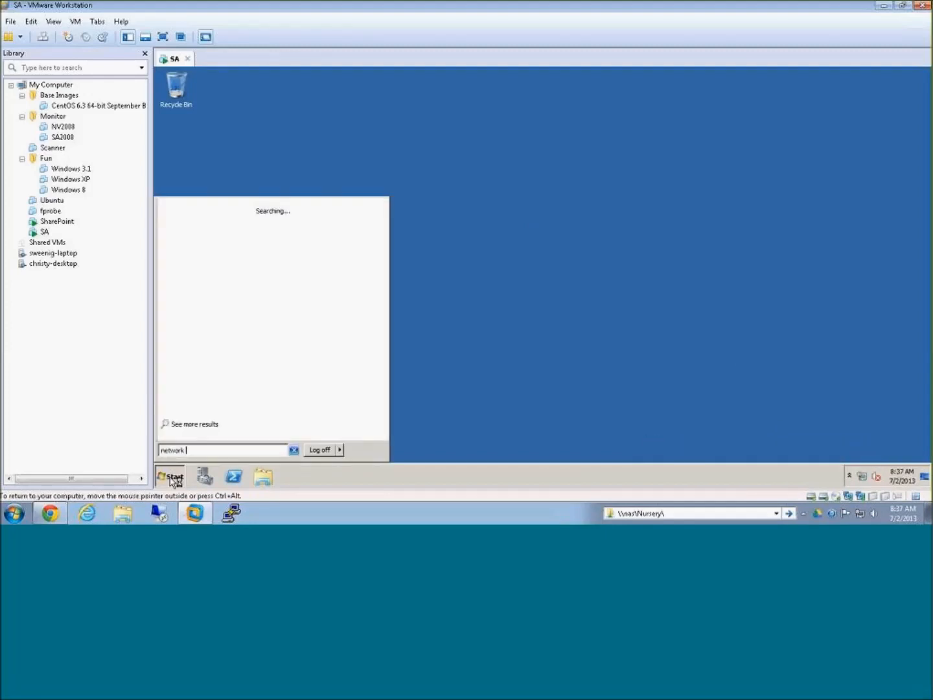
pyautogui.write('connection')
pyautogui.press('Return')
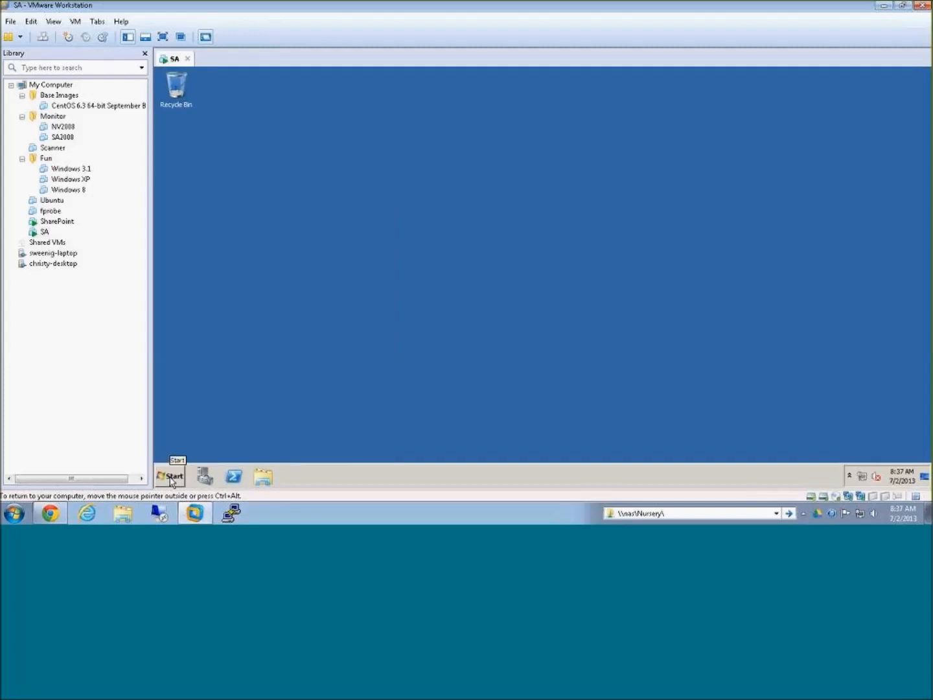
pyautogui.click(698, 379)
pyautogui.press('super')
pyautogui.write('network')
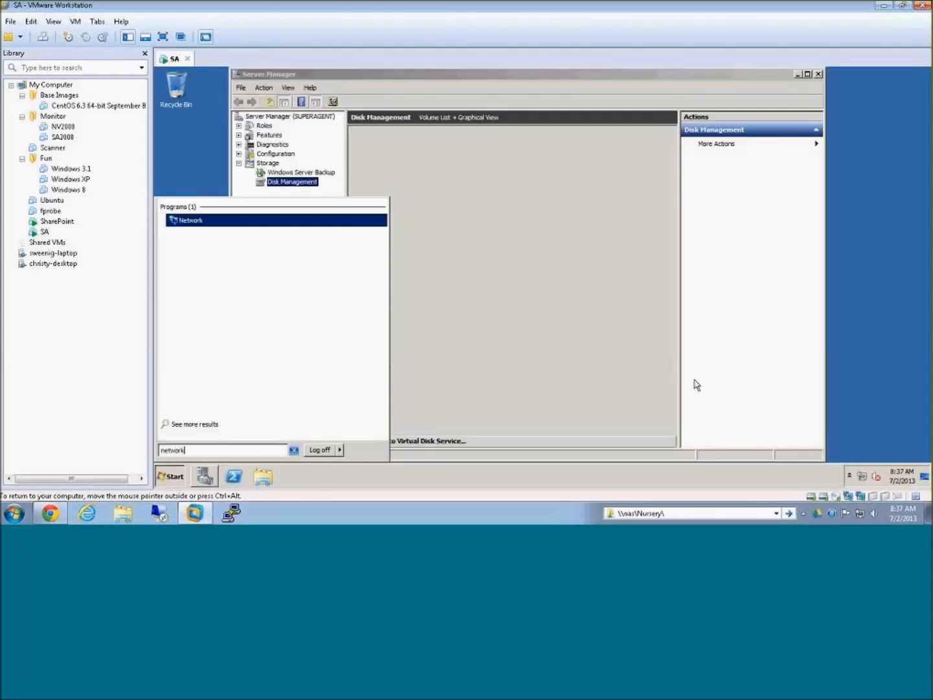
pyautogui.write(' connections')
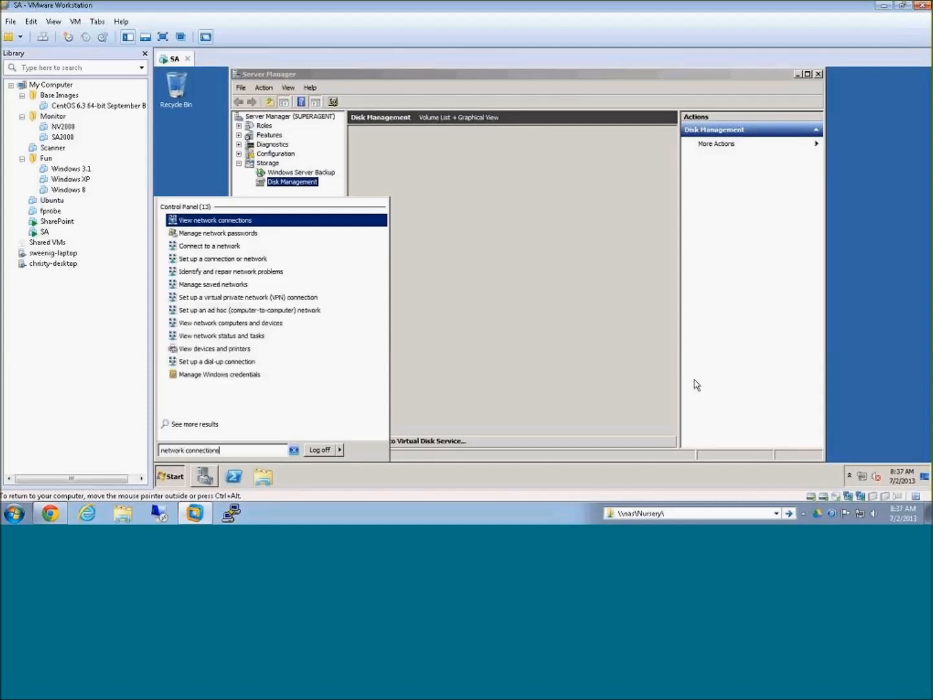
pyautogui.press('Return')
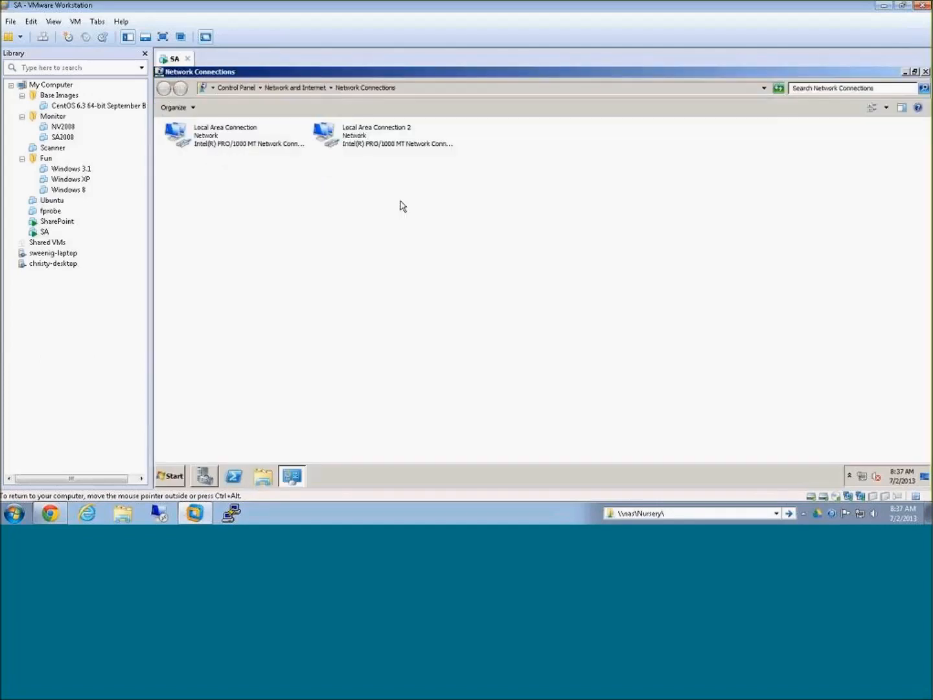
# Step: Rename the first network connection as Management and Local Area Connection 2 as Monitor
pyautogui.click(189, 141)
pyautogui.press('F2')
pyautogui.write('Management')
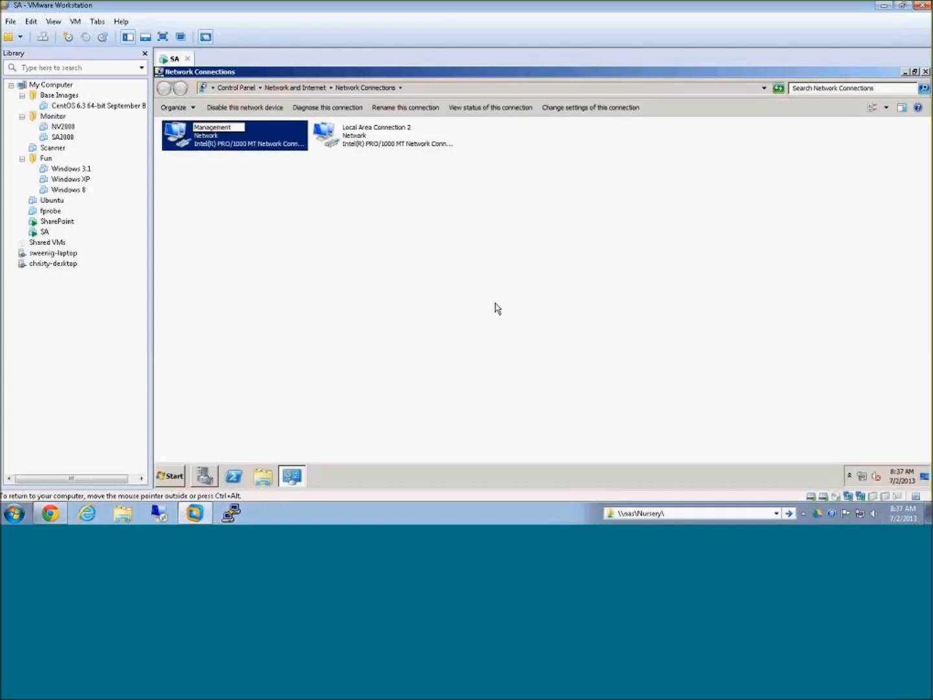
pyautogui.click(353, 137)
pyautogui.press('F2')
pyautogui.write('Ma')
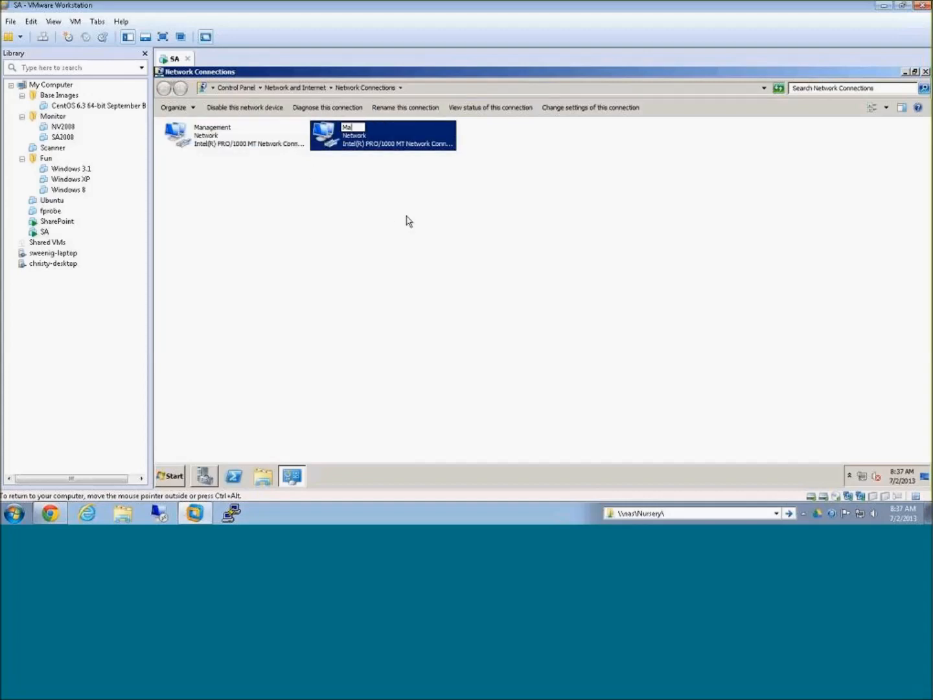
pyautogui.write('nitor')
pyautogui.press('Return')
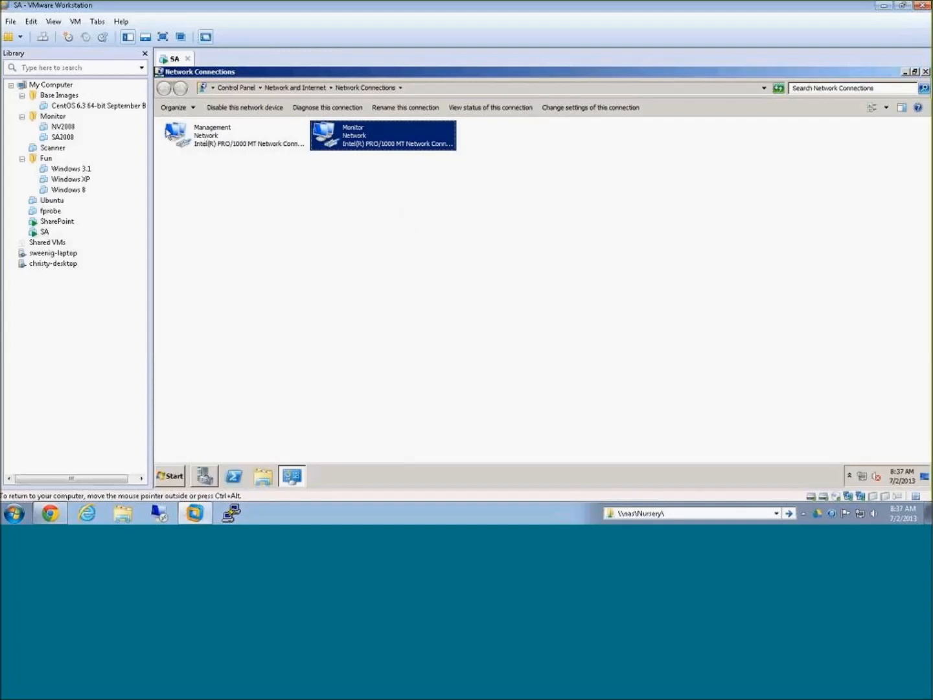
# Step: In the Monitor connection's properties, disable every client, service and protocol except Internet Protocol Version 4 (TCP/IPv4)
pyautogui.click(208, 140)
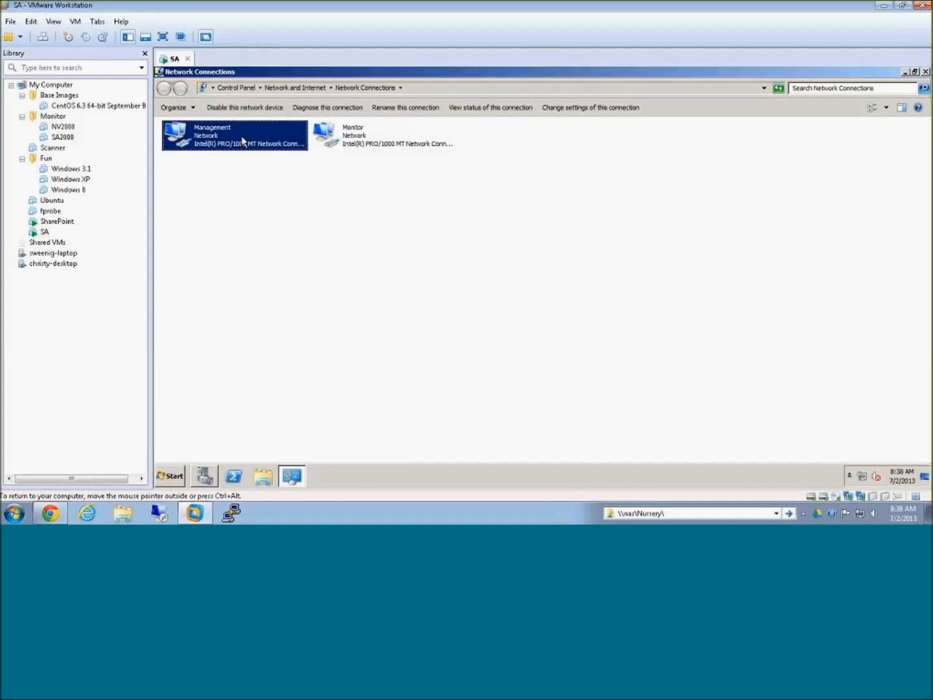
pyautogui.rightClick(358, 139)
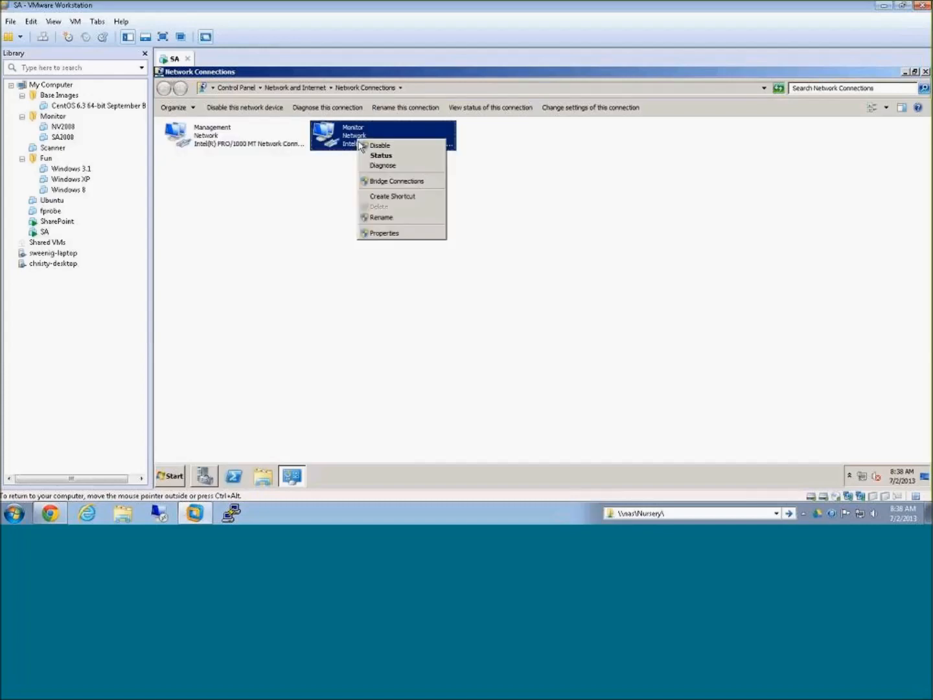
pyautogui.click(385, 234)
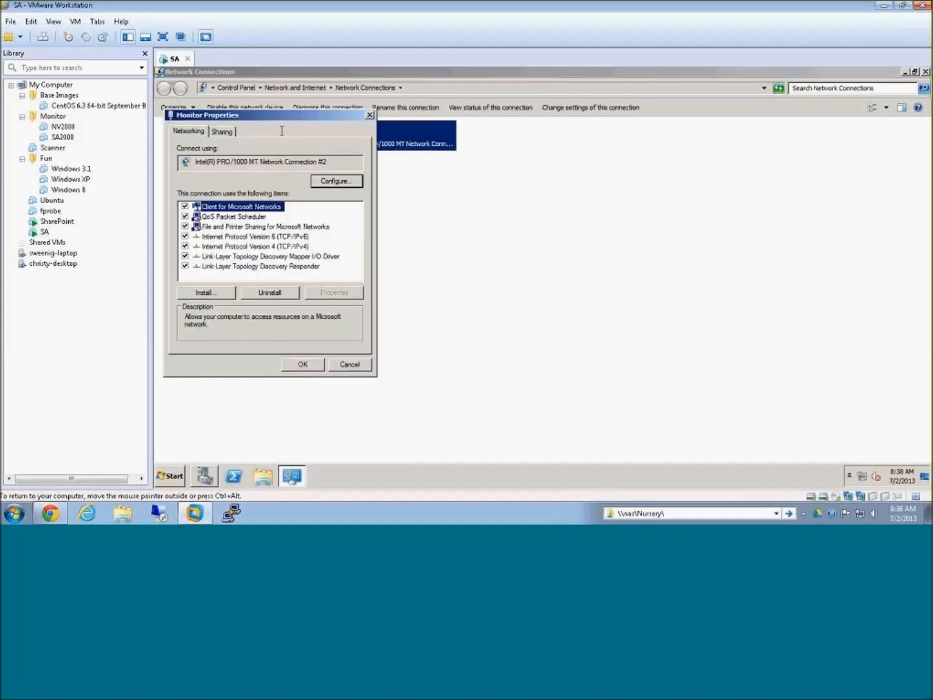
pyautogui.moveTo(291, 117); pyautogui.dragTo(473, 147)
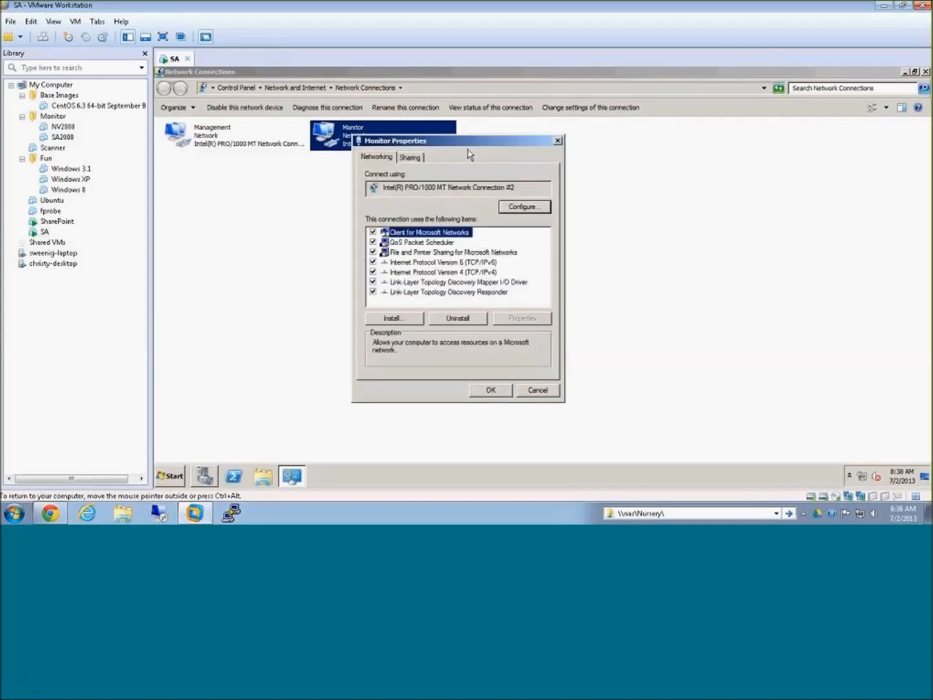
pyautogui.click(373, 232)
pyautogui.click(372, 241)
pyautogui.click(373, 252)
pyautogui.click(373, 271)
pyautogui.click(373, 262)
pyautogui.click(373, 272)
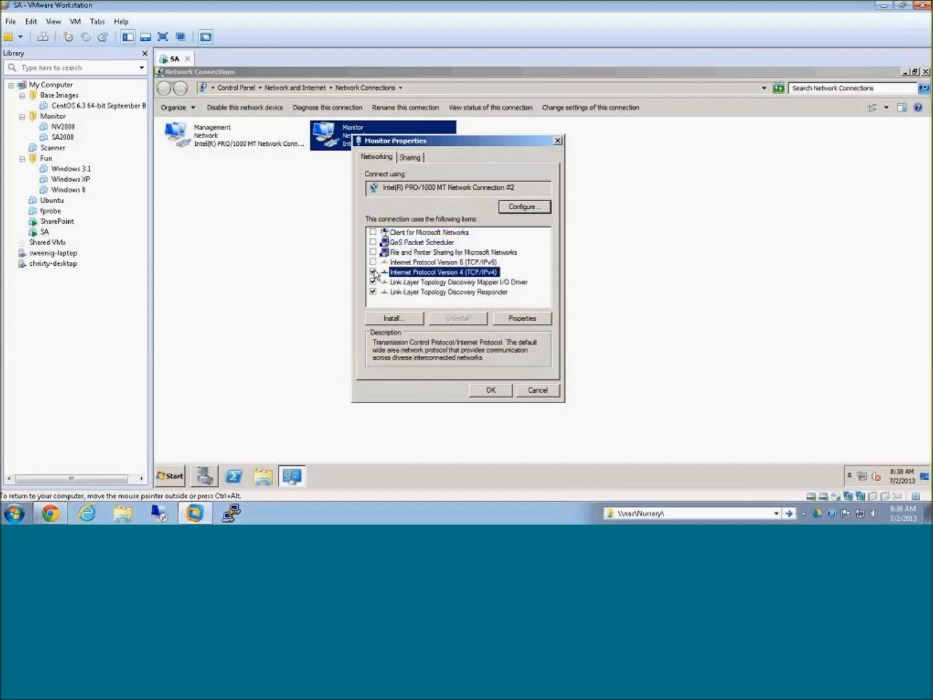
pyautogui.click(373, 282)
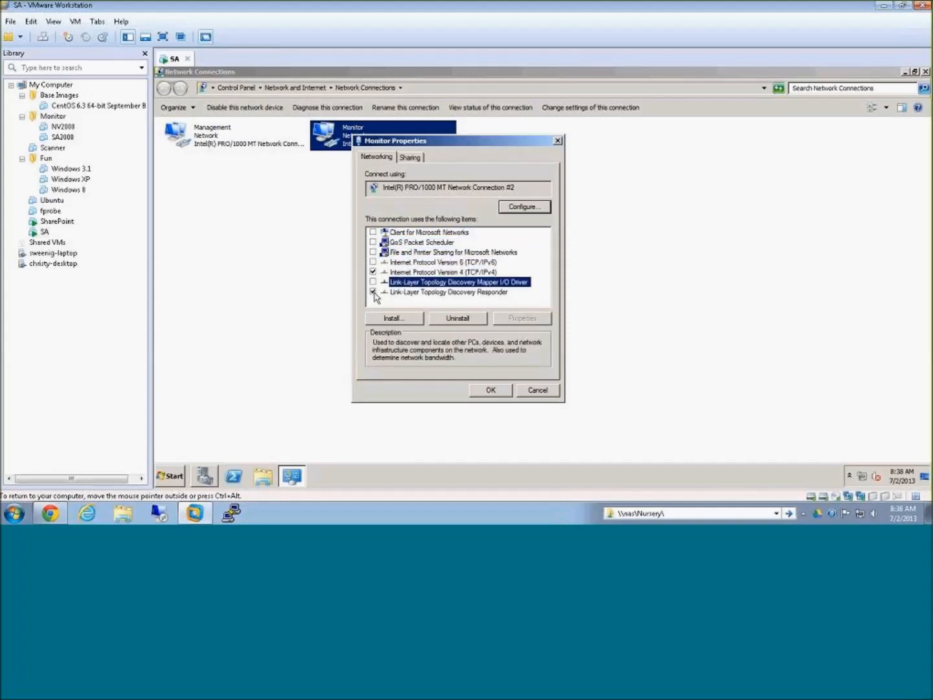
pyautogui.click(373, 291)
# Step: Give the Monitor connection's TCP/IPv4 a static IP address of 1.1.1.1 with subnet mask 255.0.0.0
pyautogui.click(434, 272)
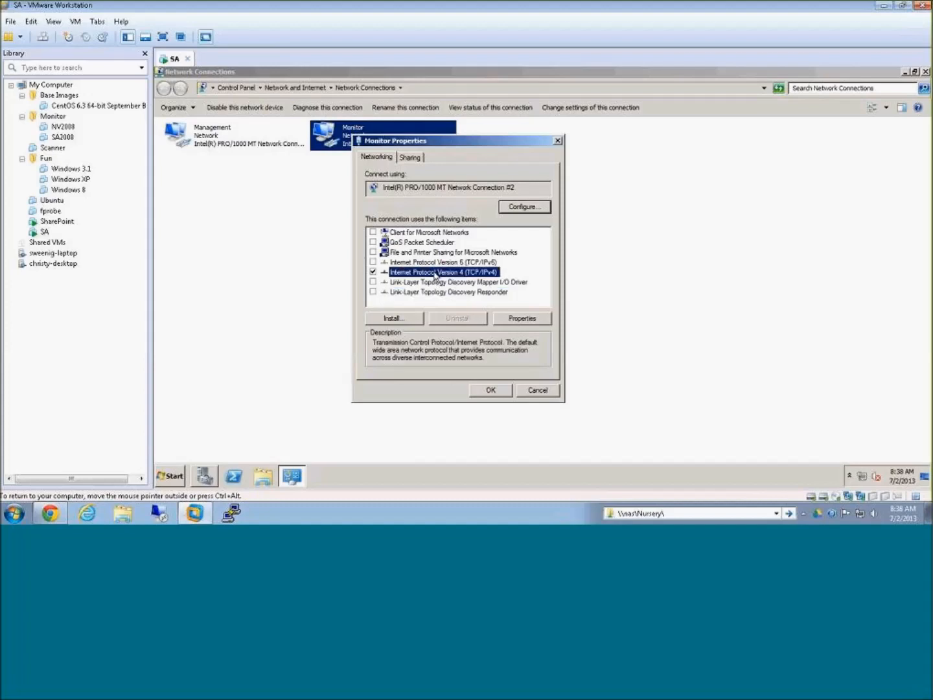
pyautogui.click(512, 320)
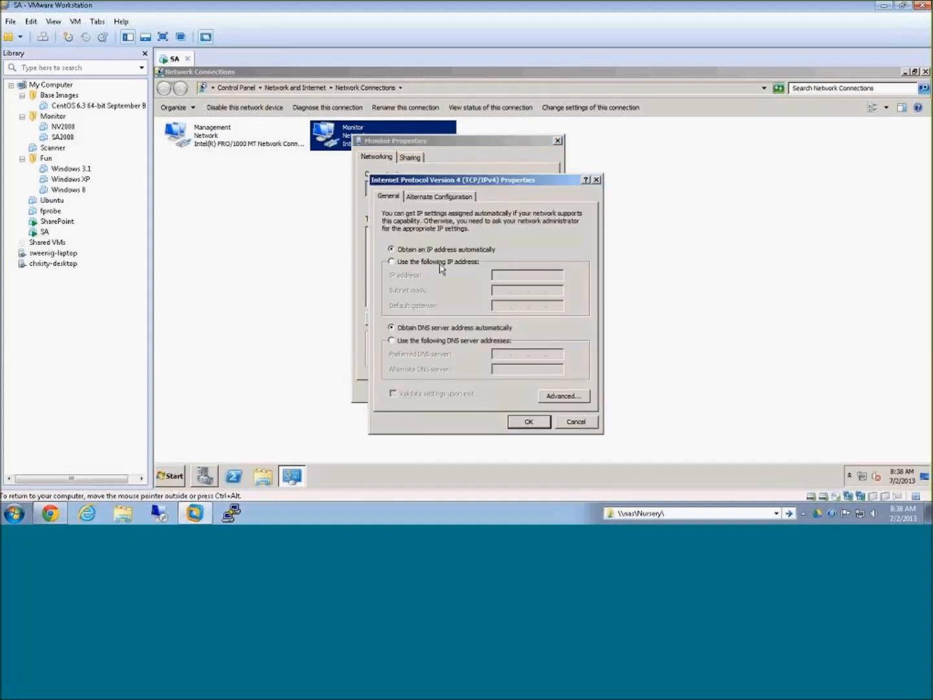
pyautogui.click(406, 264)
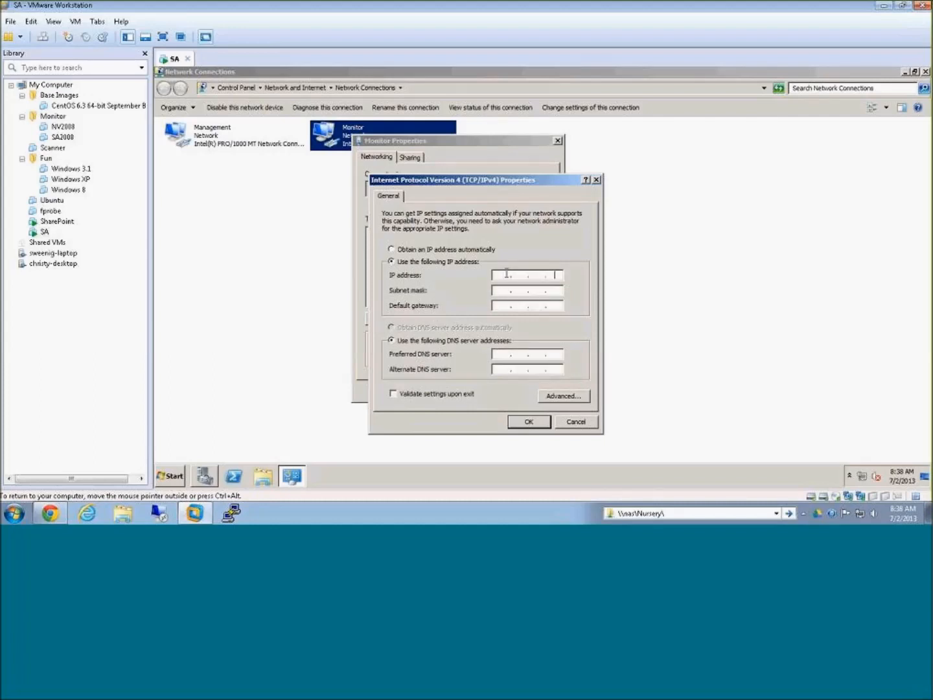
pyautogui.click(507, 274)
pyautogui.write('1.1.1.1')
pyautogui.press('Tab')
pyautogui.press('Tab')
# Step: In the advanced TCP/IP settings, turn off registering the Monitor connection's addresses in DNS
pyautogui.click(565, 395)
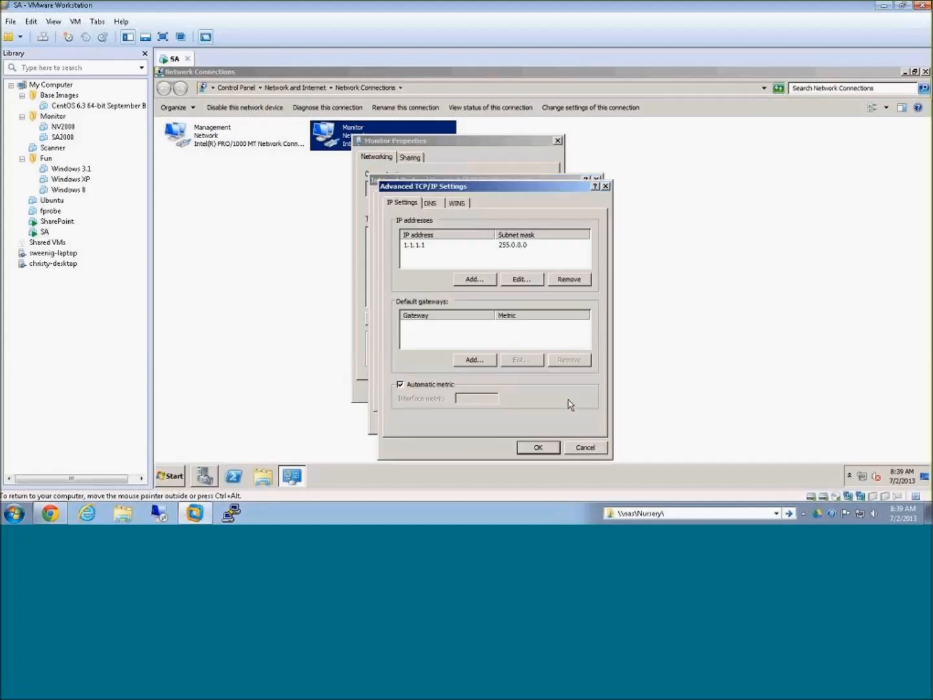
pyautogui.click(434, 203)
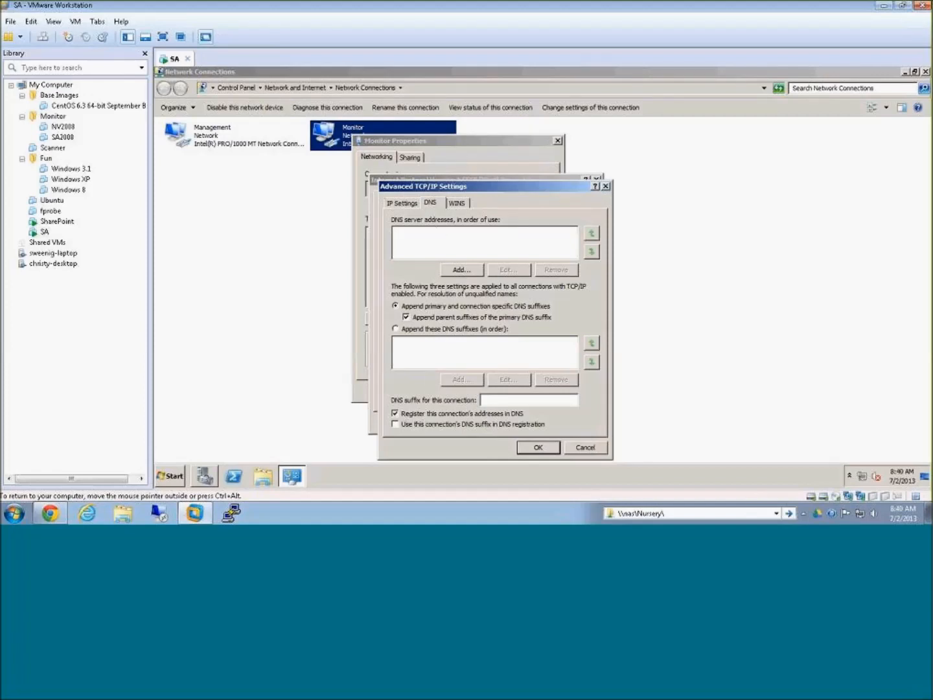
pyautogui.click(395, 413)
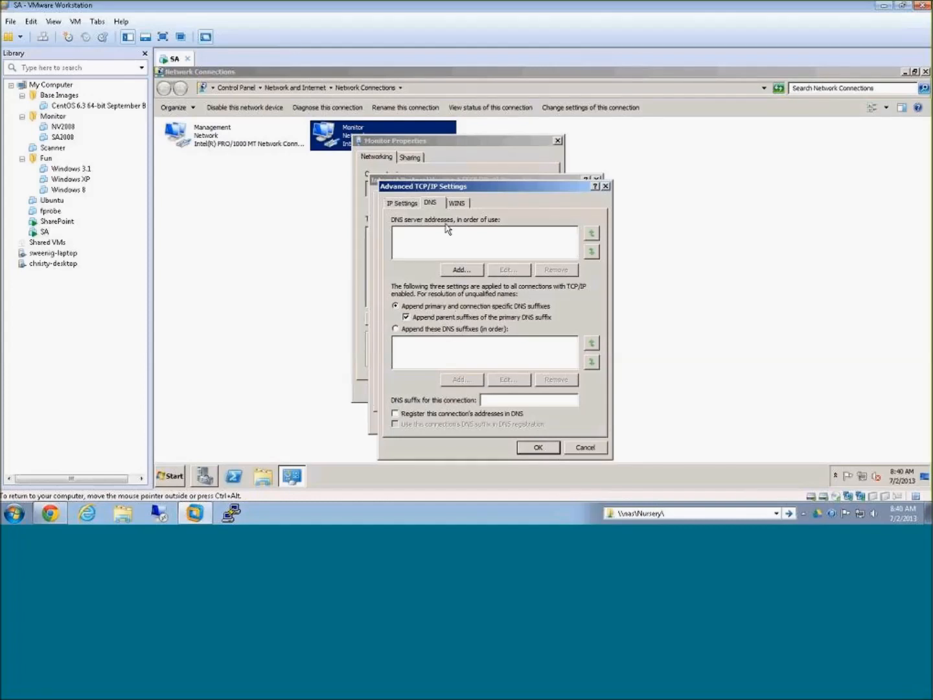
# Step: Turn off LMHOSTS lookup, disable NetBIOS over TCP/IP, and save all of the Monitor connection's settings
pyautogui.click(457, 205)
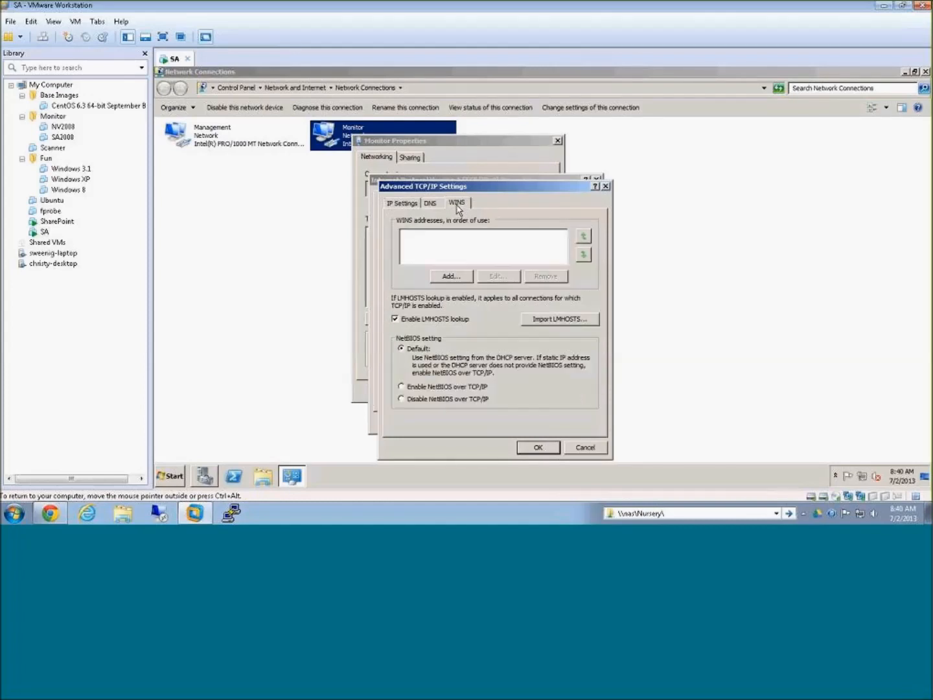
pyautogui.click(395, 319)
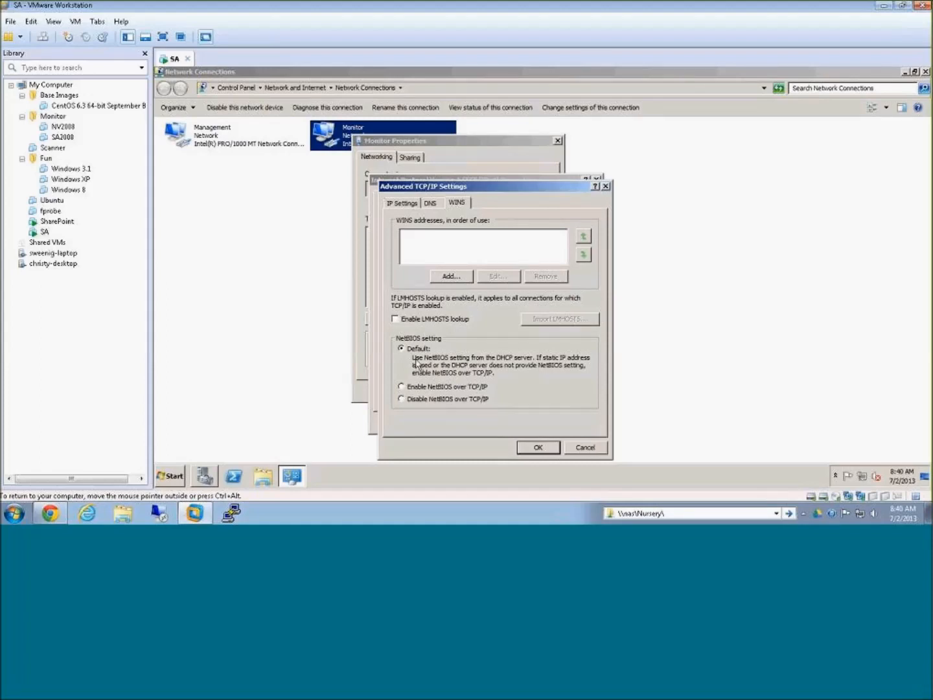
pyautogui.click(401, 399)
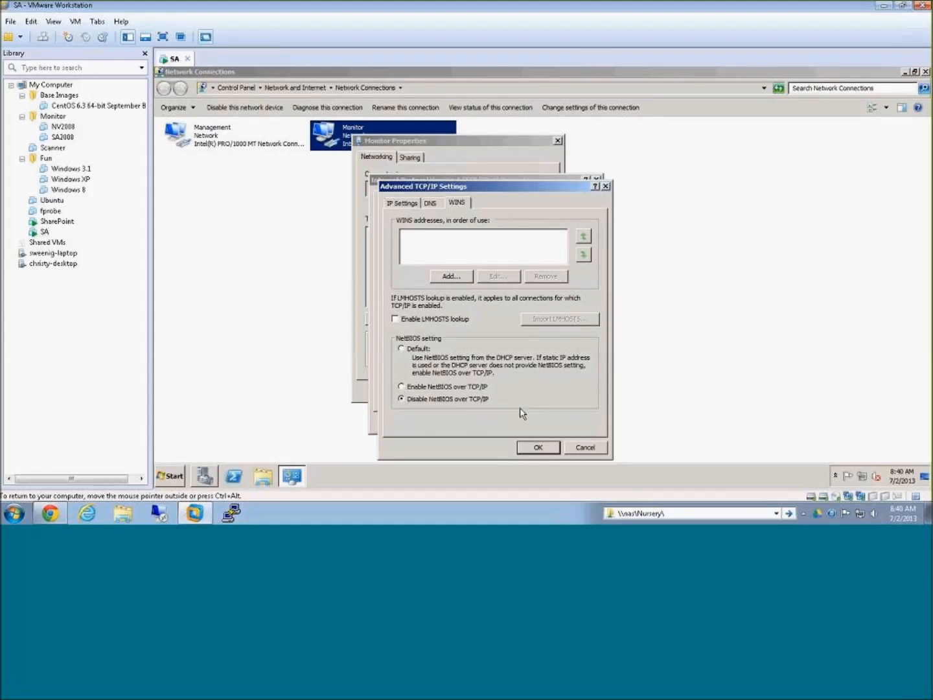
pyautogui.click(544, 448)
pyautogui.click(542, 424)
pyautogui.click(490, 390)
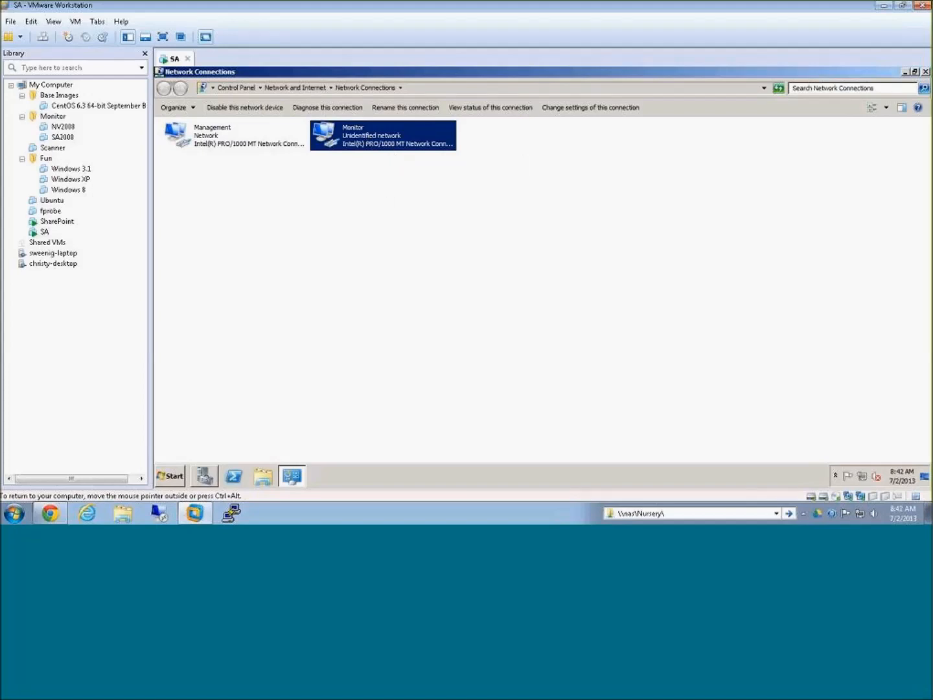
# Step: Examine the C: and D: volumes in Server Manager's Disk Management, and close Server Manager
pyautogui.click(904, 72)
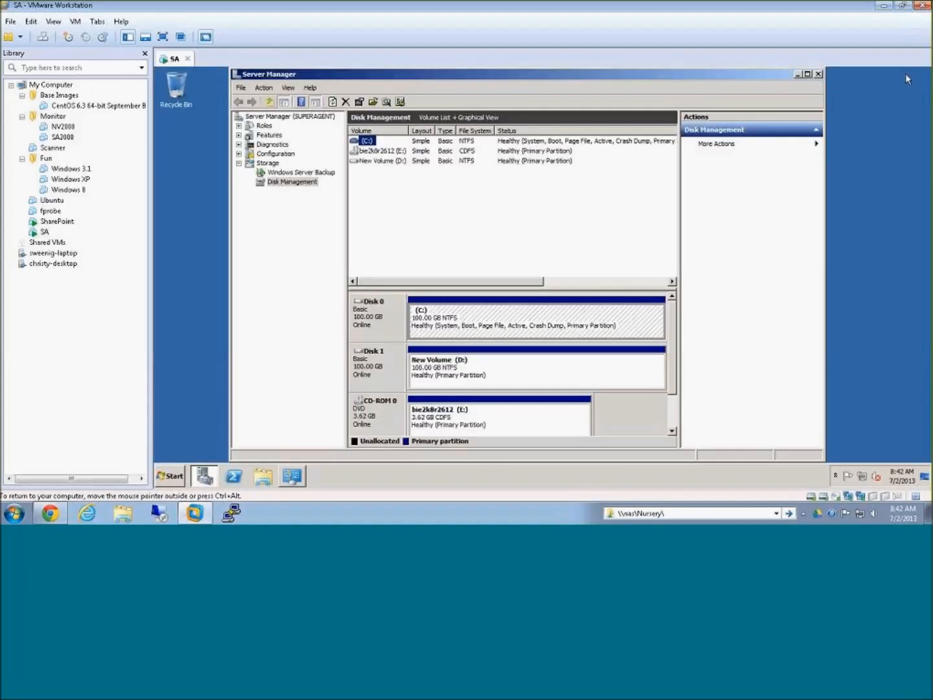
pyautogui.click(807, 74)
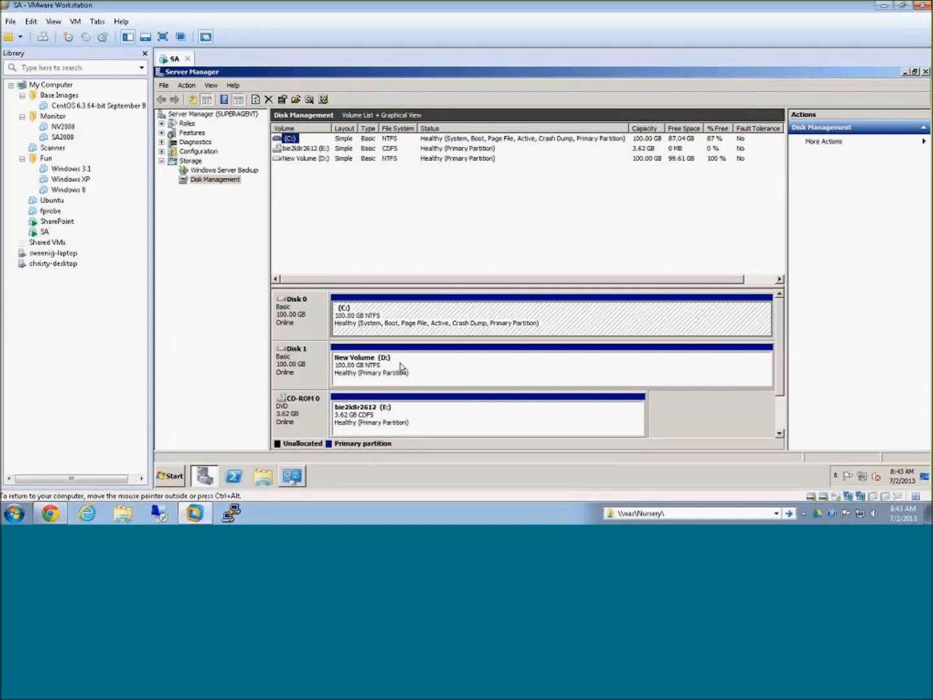
pyautogui.click(378, 367)
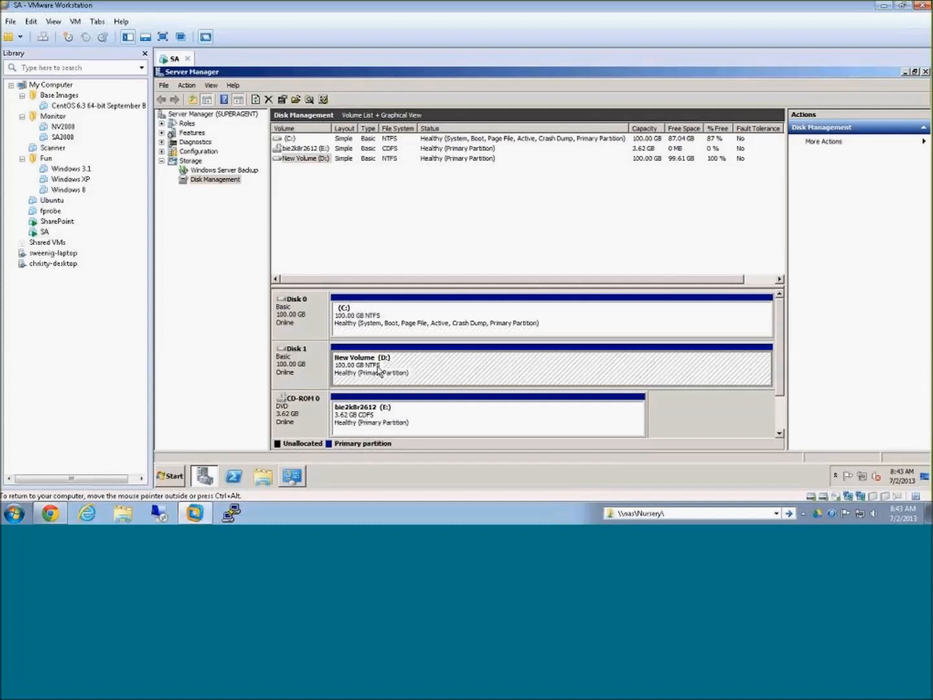
pyautogui.click(378, 326)
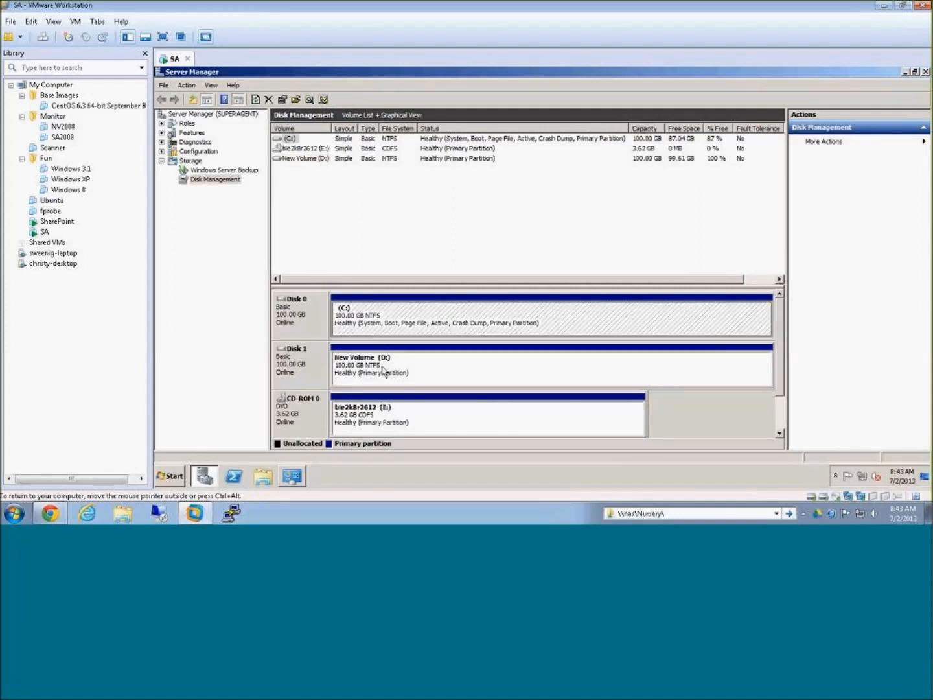
pyautogui.click(925, 71)
# Step: Open Internet Explorer in the virtual machine and maximize its window
pyautogui.click(170, 480)
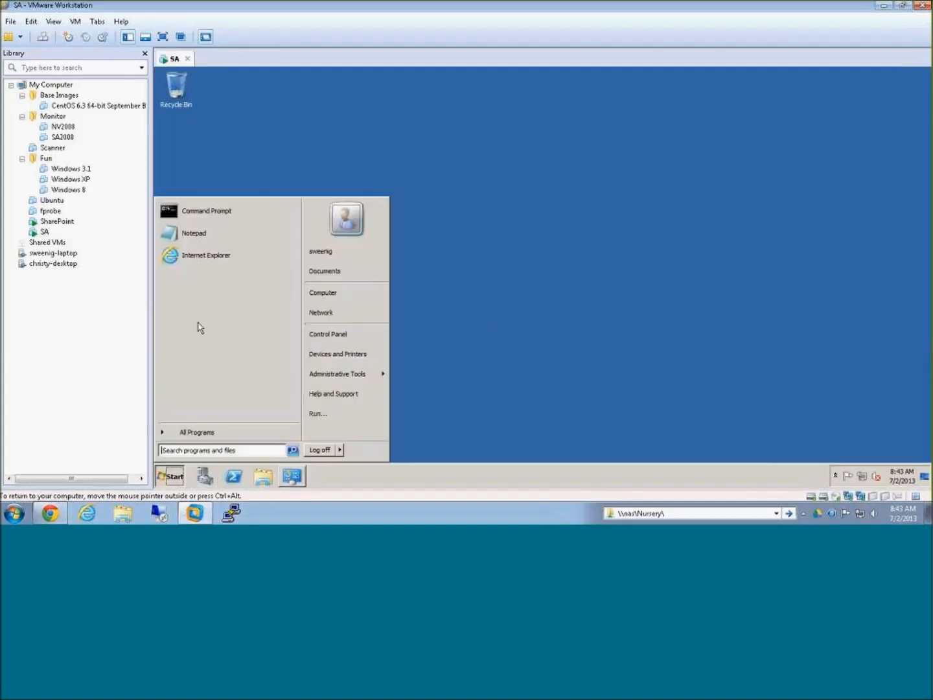
pyautogui.click(206, 263)
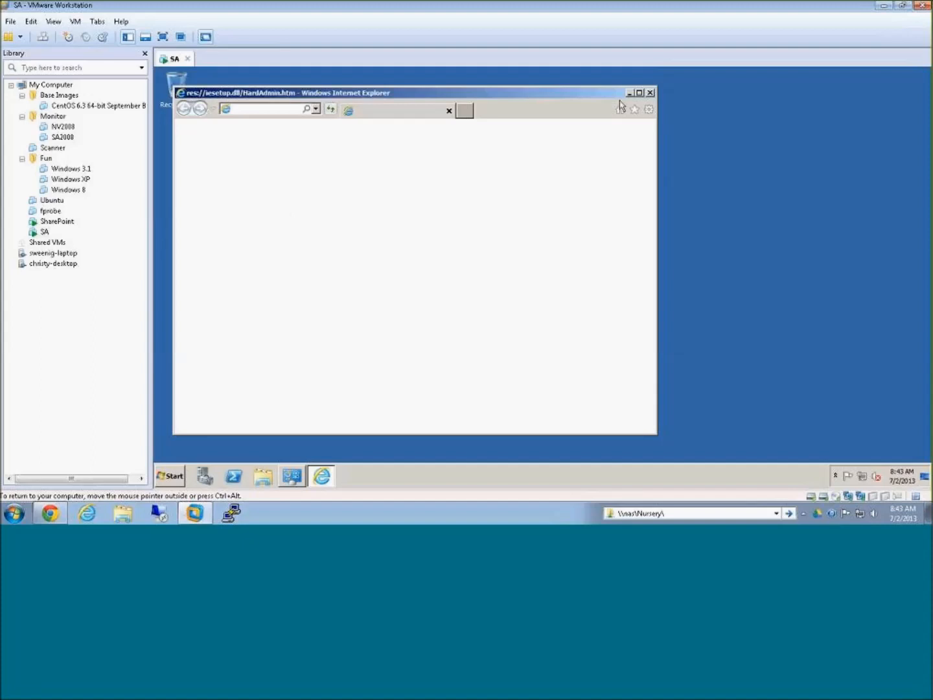
pyautogui.click(330, 294)
pyautogui.click(491, 341)
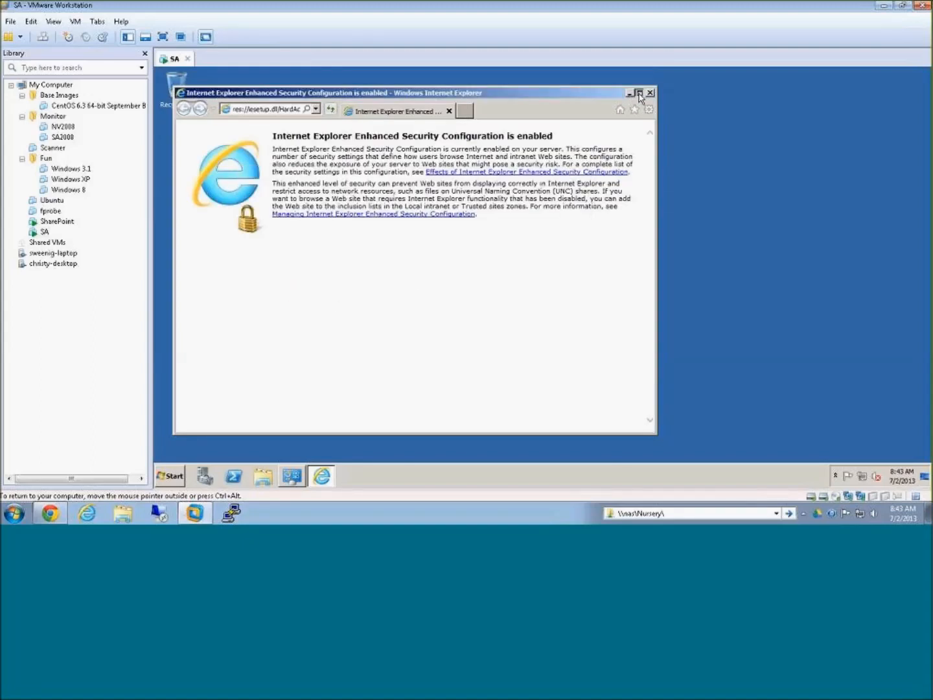
pyautogui.click(638, 94)
# Step: Load stuart.weenig.com, dismiss the blocked-content warnings, and locate the W2K8Prep.ps1 download under My Tools
pyautogui.click(324, 90)
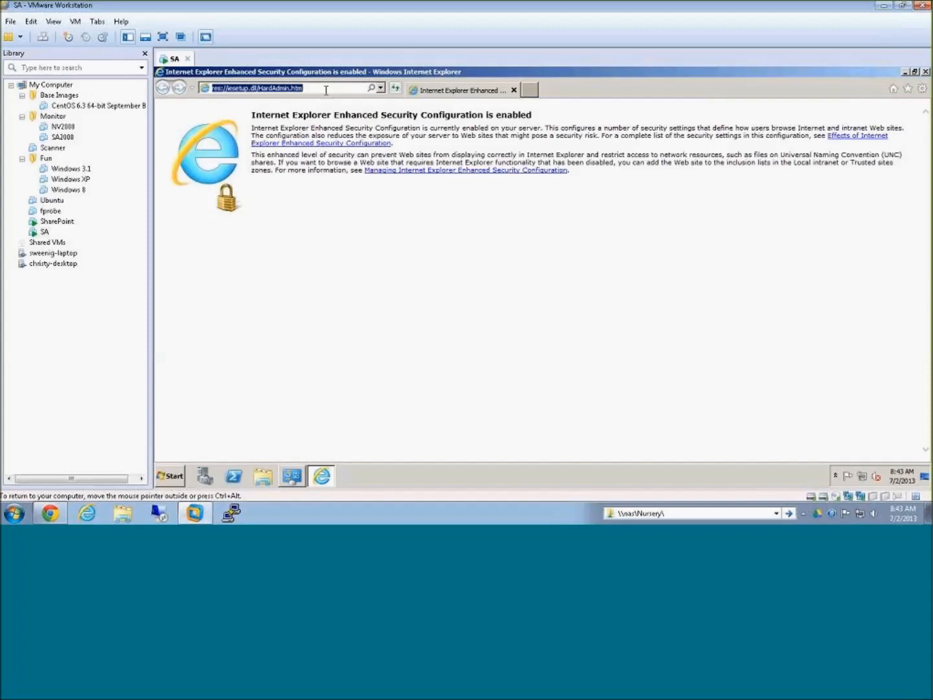
pyautogui.write('stuart.weenig.com')
pyautogui.press('Return')
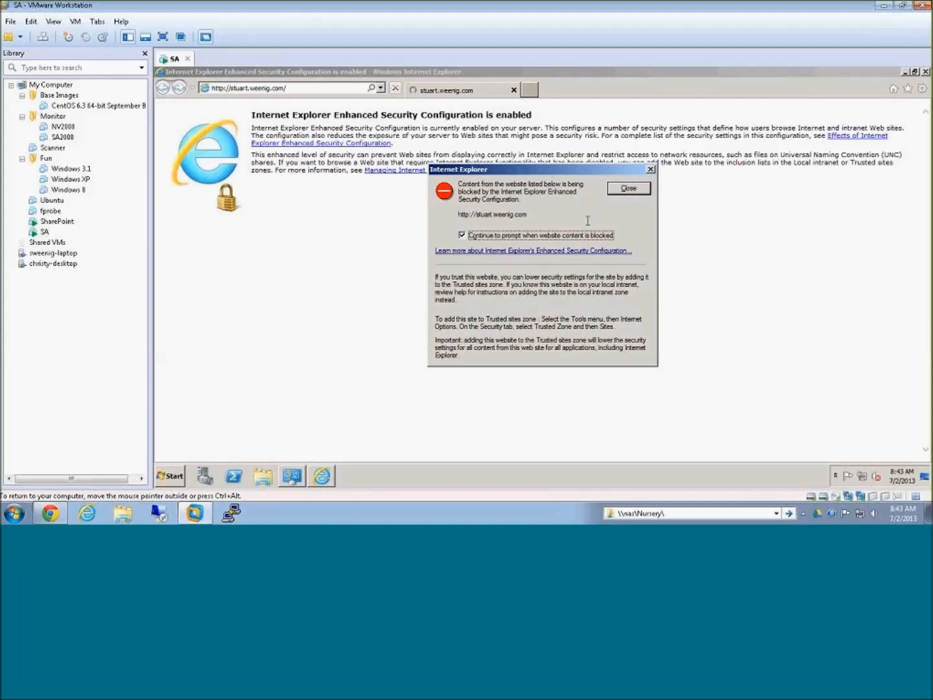
pyautogui.click(625, 189)
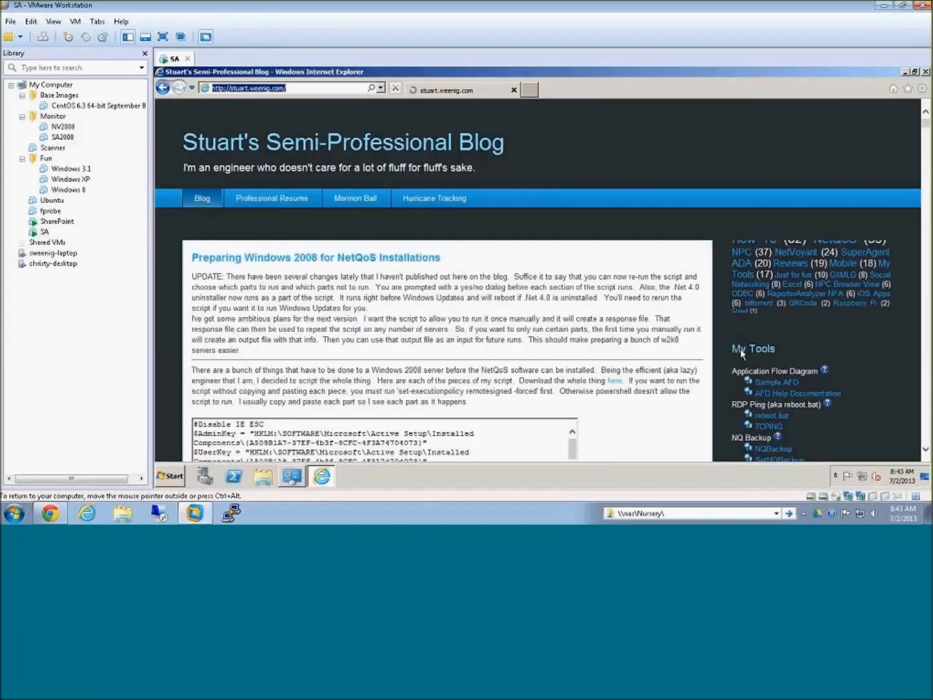
pyautogui.click(628, 189)
pyautogui.scroll(-5, 926, 453)
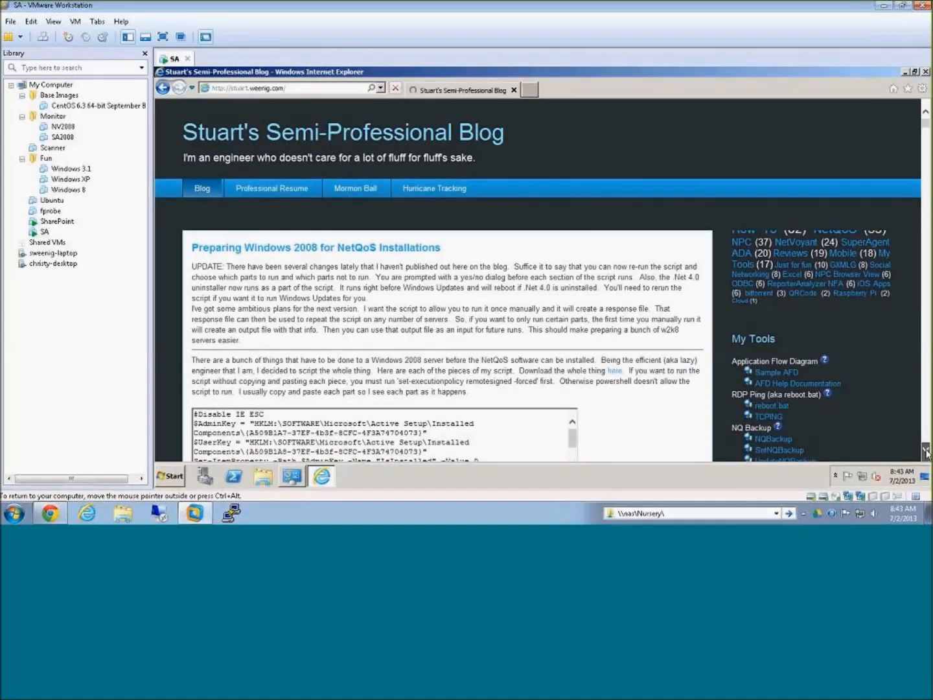
pyautogui.scroll(-4, 926, 451)
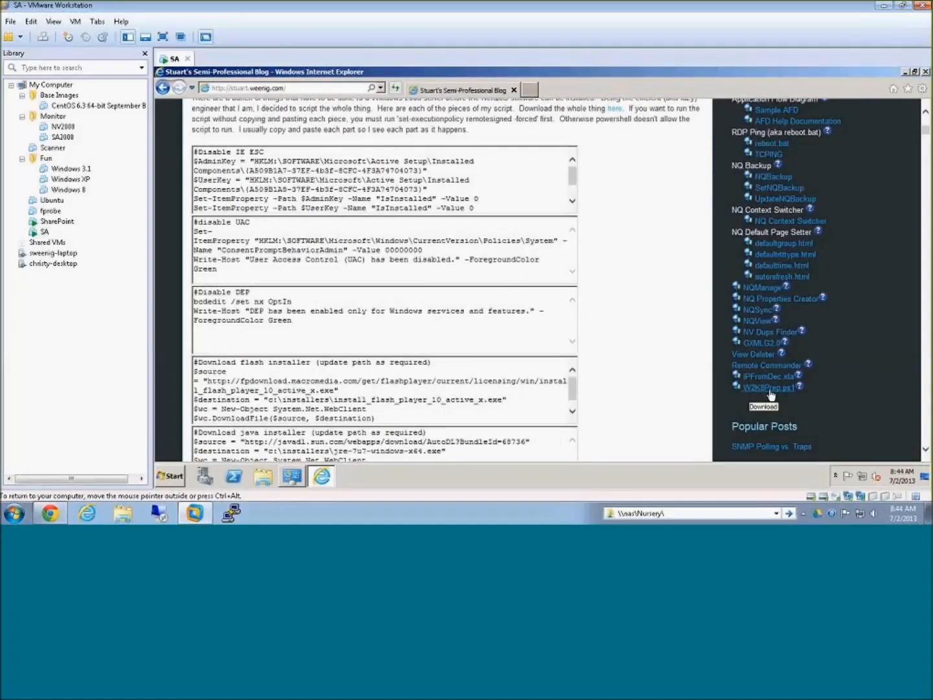
# Step: Try to download W2K8Prep.ps1 through the website's attachment link, dismissing the blocked-content and security alerts
pyautogui.click(778, 391)
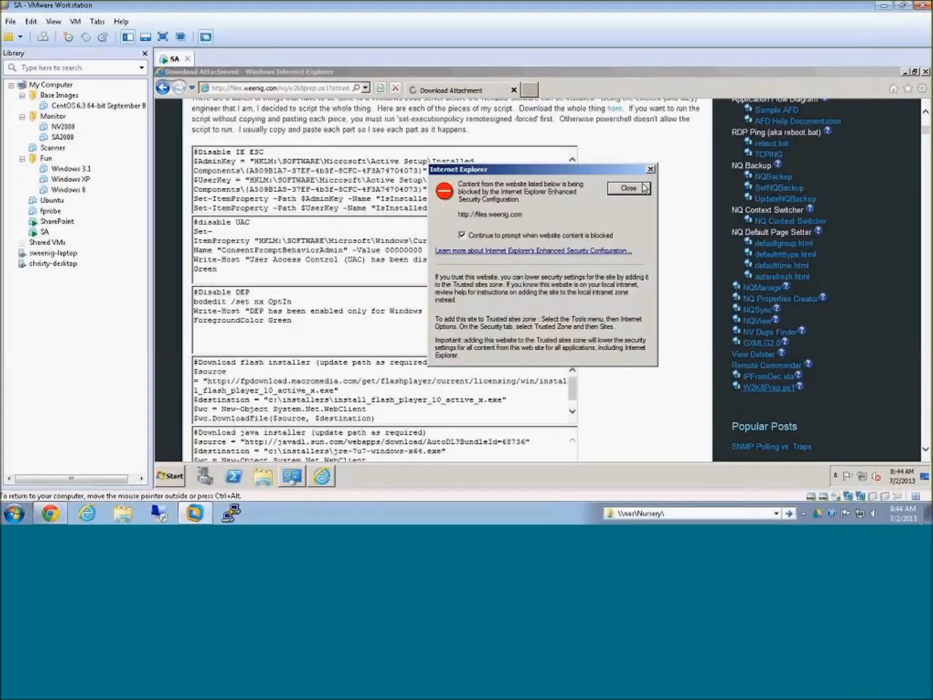
pyautogui.click(627, 187)
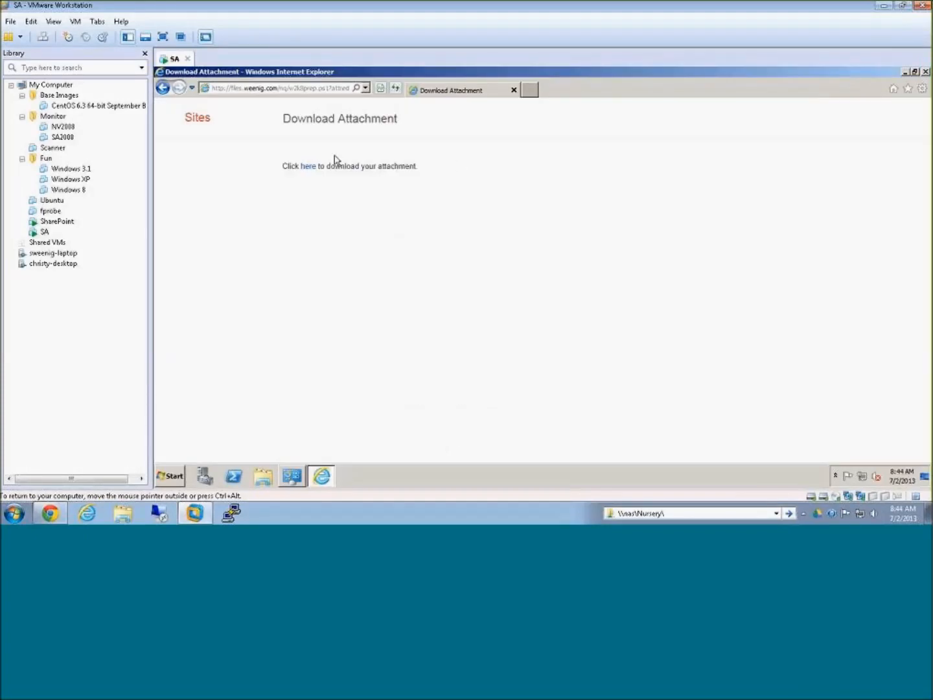
pyautogui.click(306, 166)
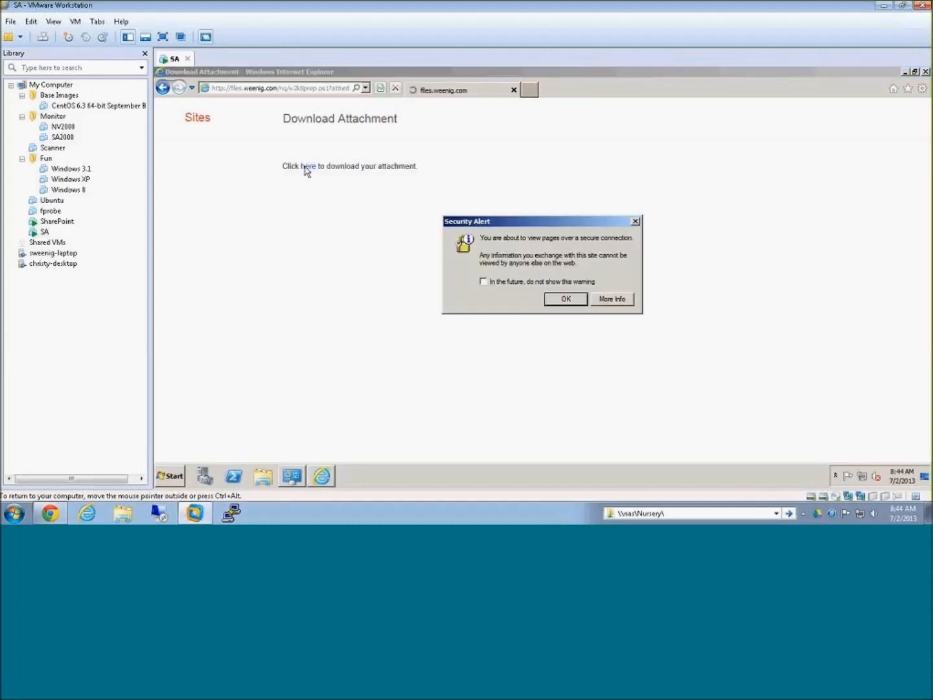
pyautogui.click(565, 300)
pyautogui.click(565, 299)
pyautogui.click(624, 306)
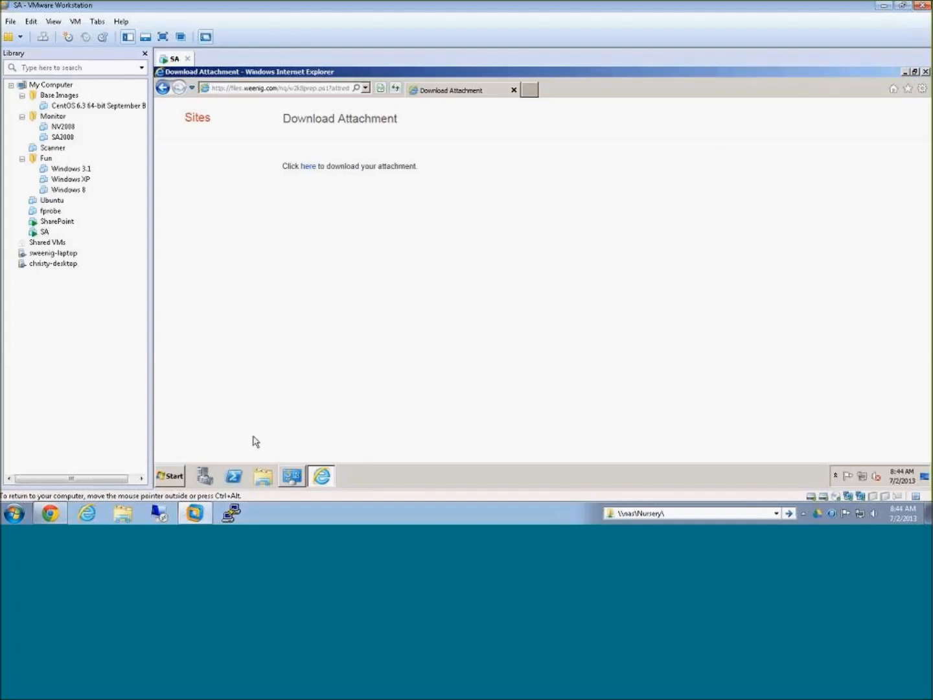
pyautogui.click(171, 480)
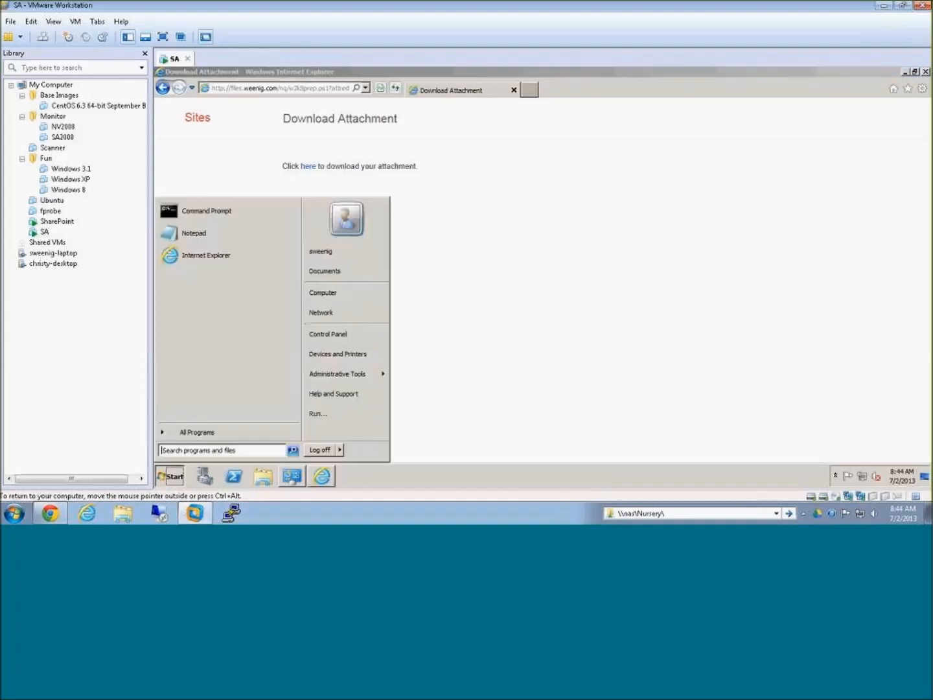
pyautogui.click(394, 445)
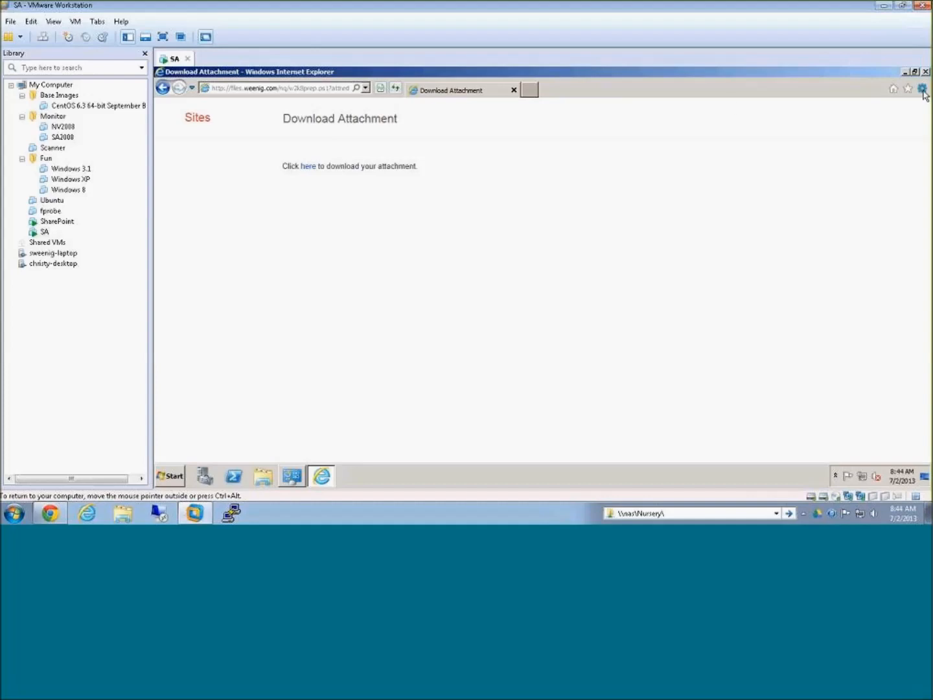
pyautogui.click(174, 477)
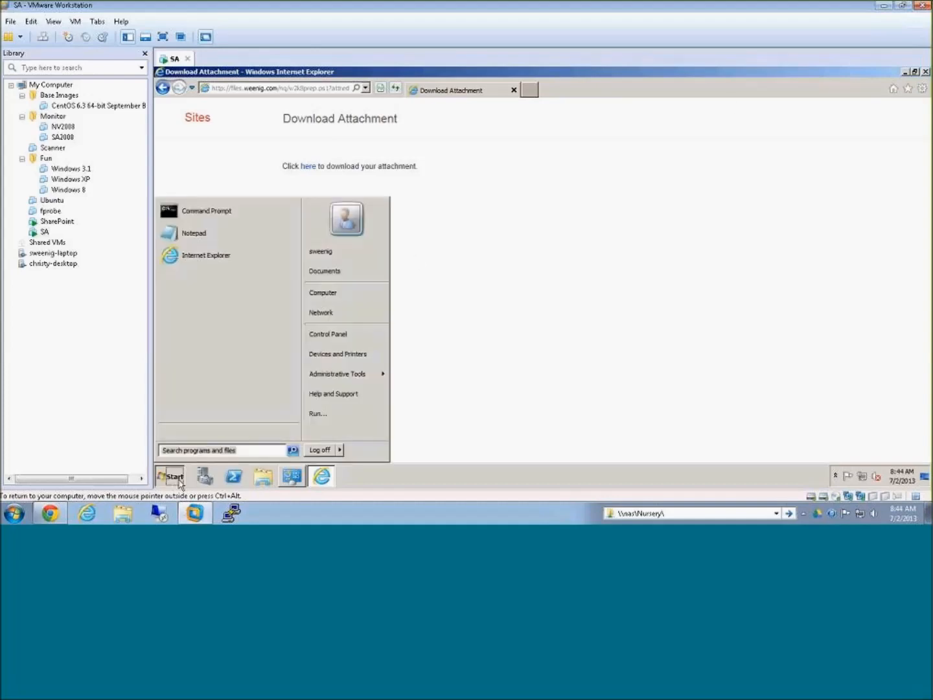
# Step: Open the \\gimli\i$ network share in a Windows Explorer window
pyautogui.click(260, 483)
pyautogui.click(532, 122)
pyautogui.write('\\\\')
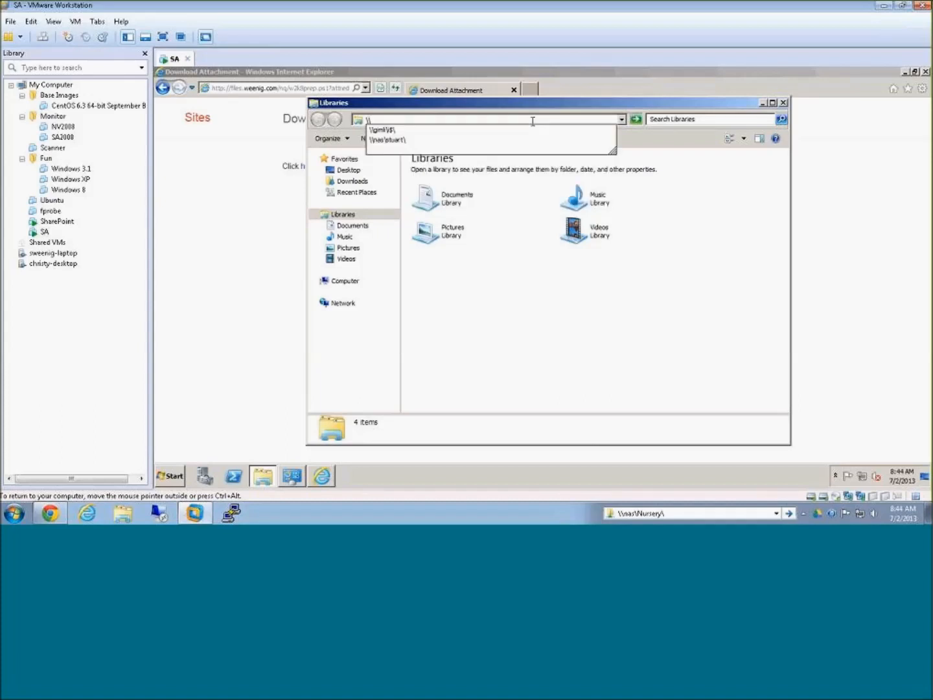
pyautogui.press('Down')
pyautogui.write('g')
pyautogui.press('BackSpace')
pyautogui.press('Return')
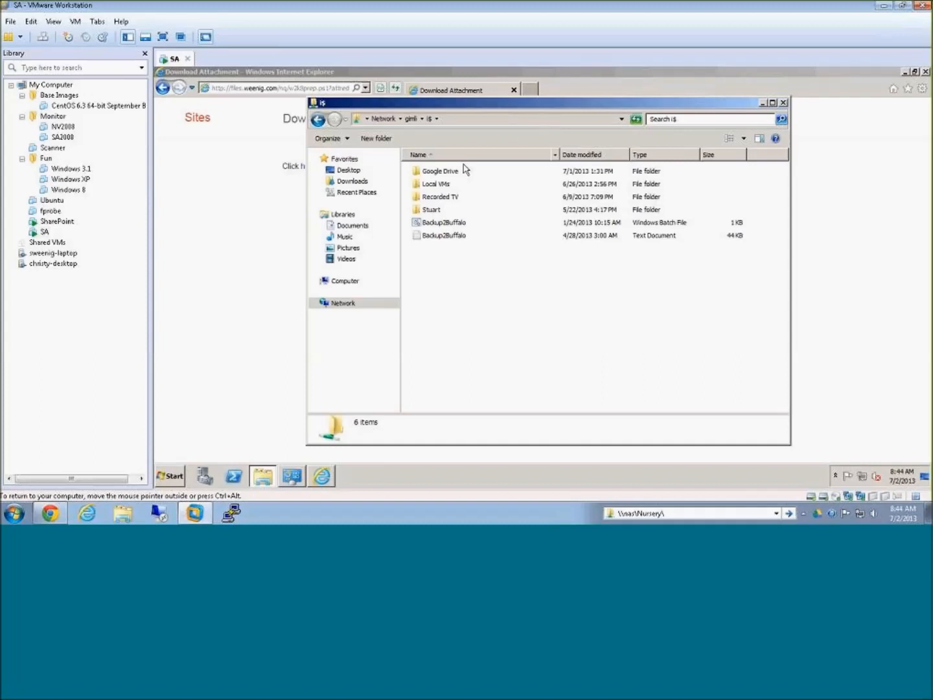
# Step: Copy the w2k8prep script from the share's Google Drive\Public folder into D:\installers
pyautogui.doubleClick(439, 174)
pyautogui.doubleClick(433, 302)
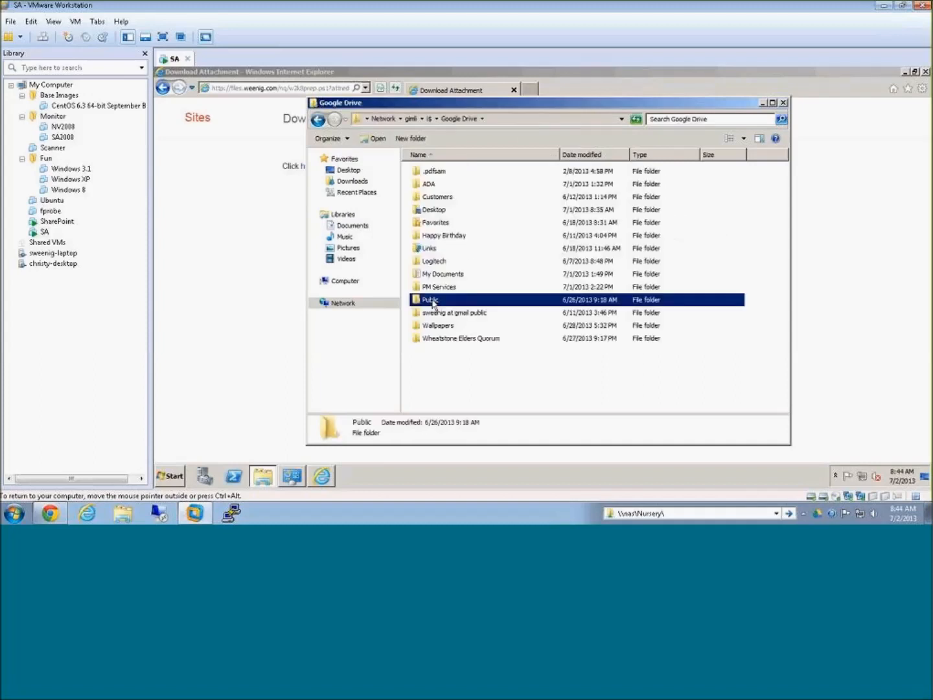
pyautogui.scroll(-3, 445, 388)
pyautogui.click(446, 393)
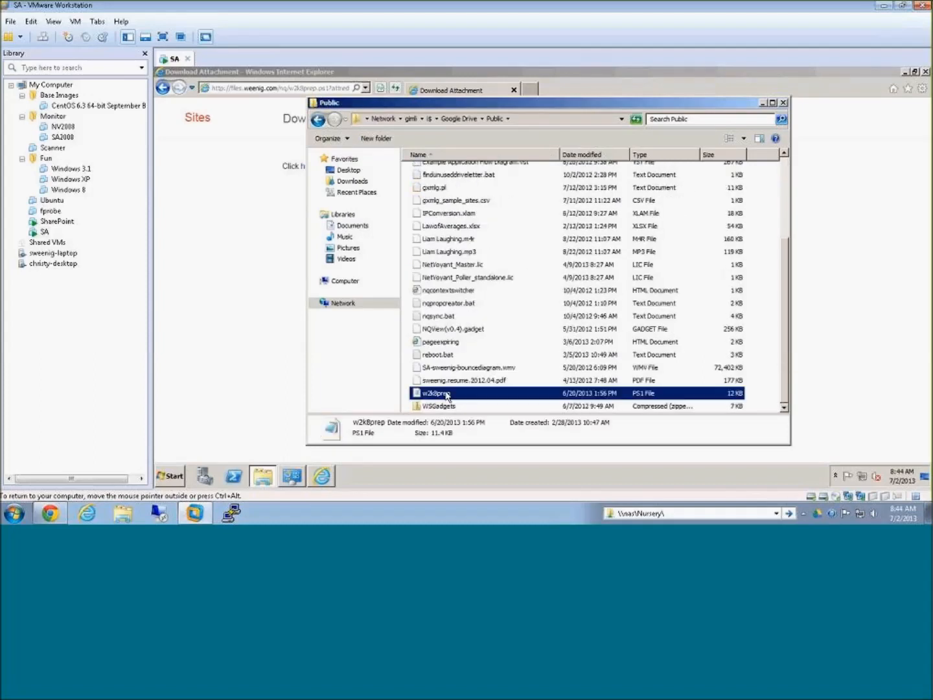
pyautogui.click(343, 283)
pyautogui.doubleClick(604, 183)
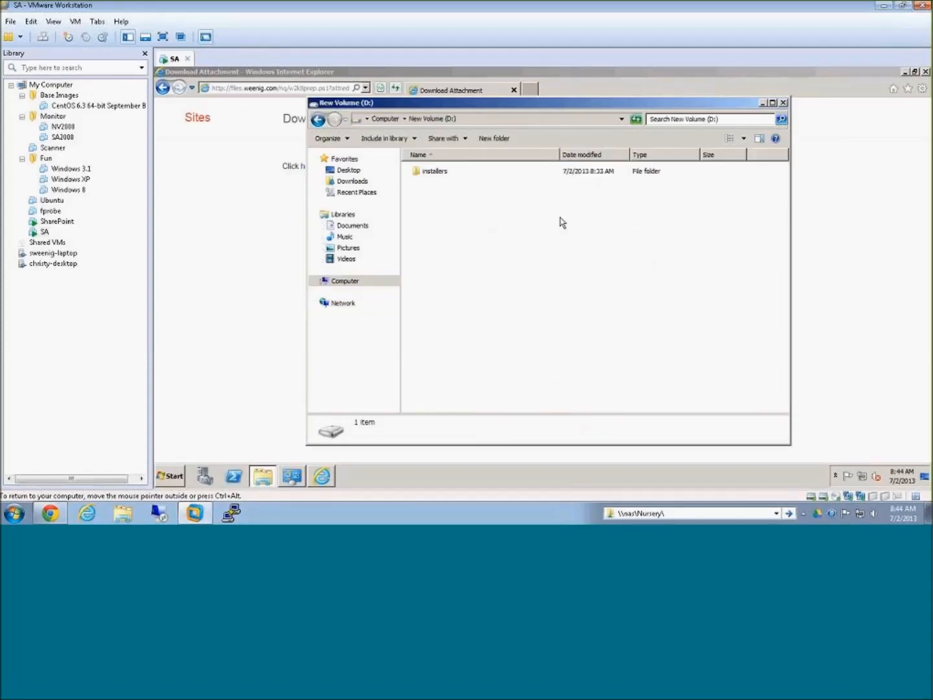
pyautogui.doubleClick(418, 173)
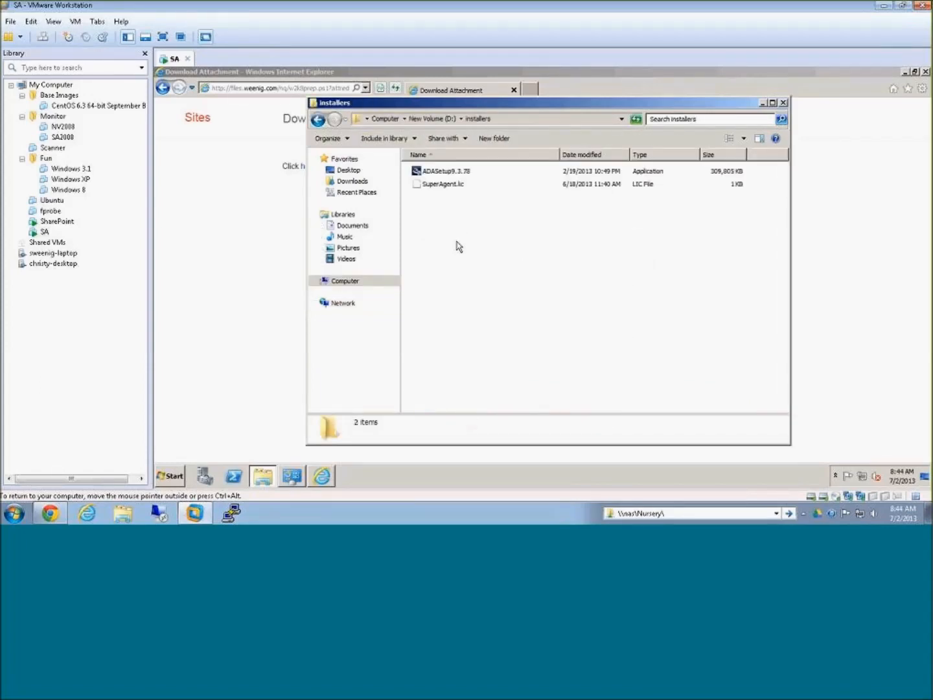
pyautogui.click(538, 273)
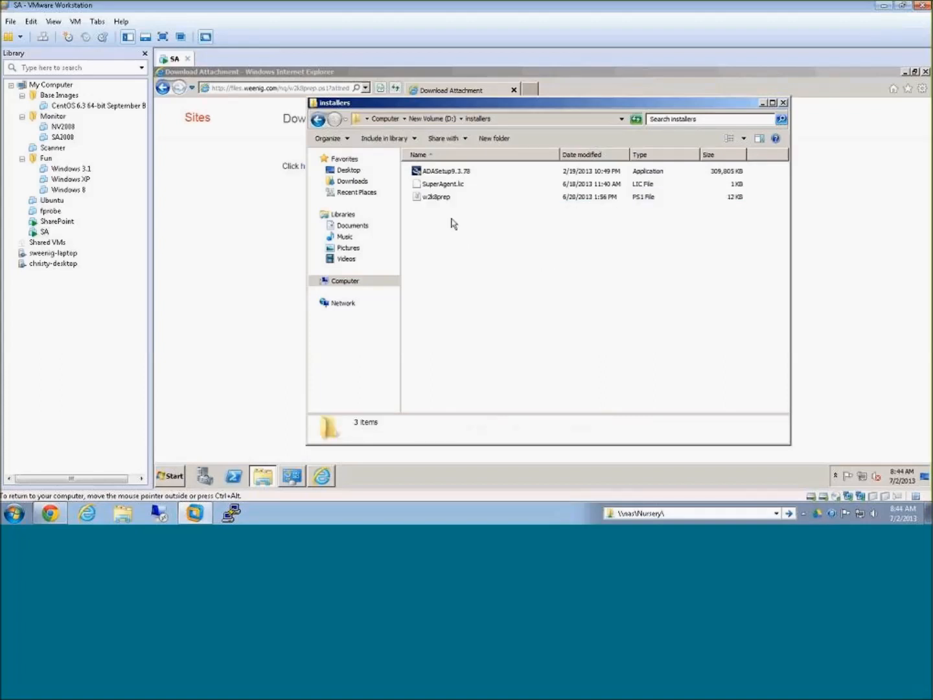
# Step: Open w2k8prep in a maximized Notepad window and examine its download location parameter and commented set-executionpolicy line
pyautogui.click(435, 200)
pyautogui.doubleClick(436, 201)
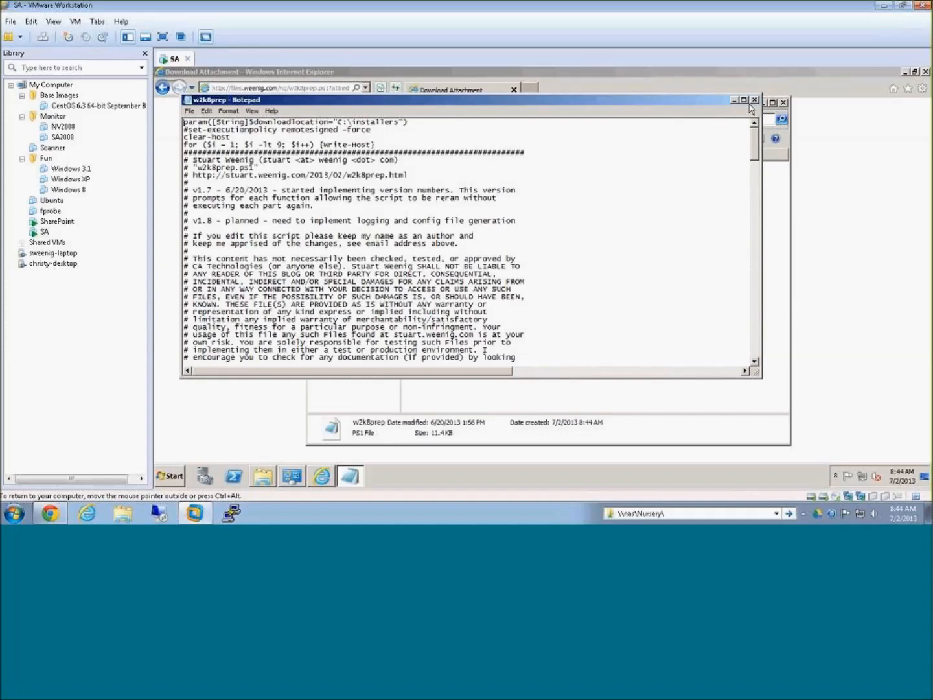
pyautogui.click(743, 100)
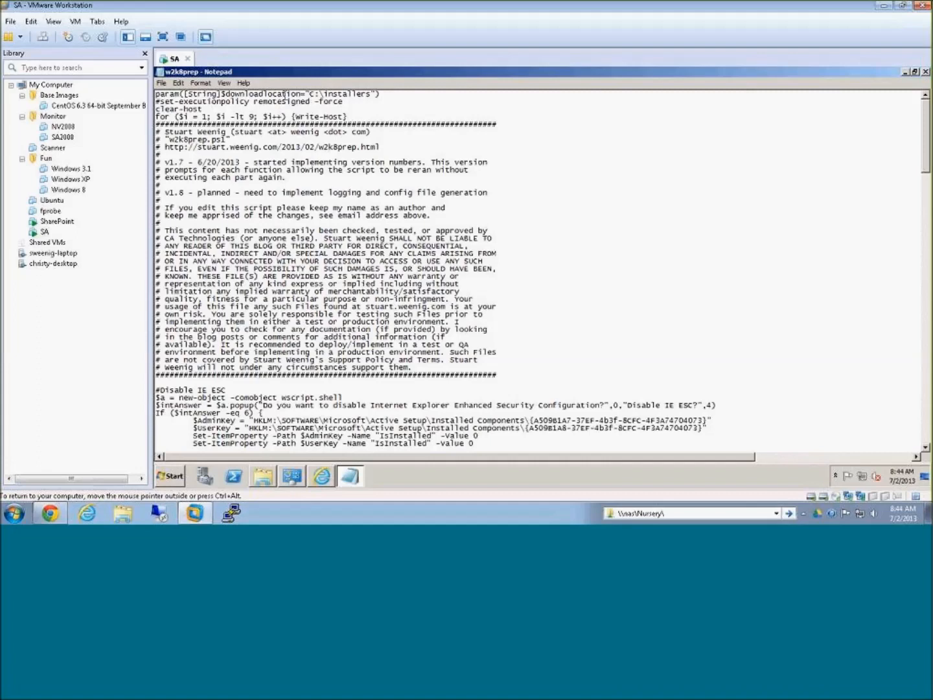
pyautogui.moveTo(160, 94)
pyautogui.mouseDown()
pyautogui.moveTo(384, 95)
pyautogui.moveTo(154, 94)
pyautogui.mouseUp()
pyautogui.click(392, 95)
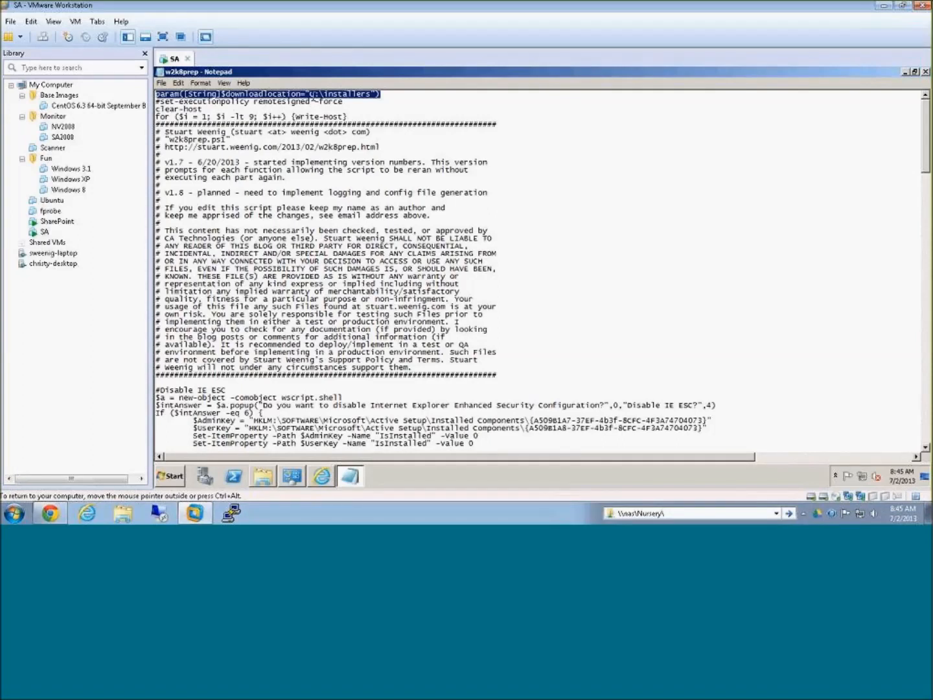
pyautogui.moveTo(381, 94); pyautogui.dragTo(159, 96)
pyautogui.moveTo(346, 102); pyautogui.dragTo(157, 102)
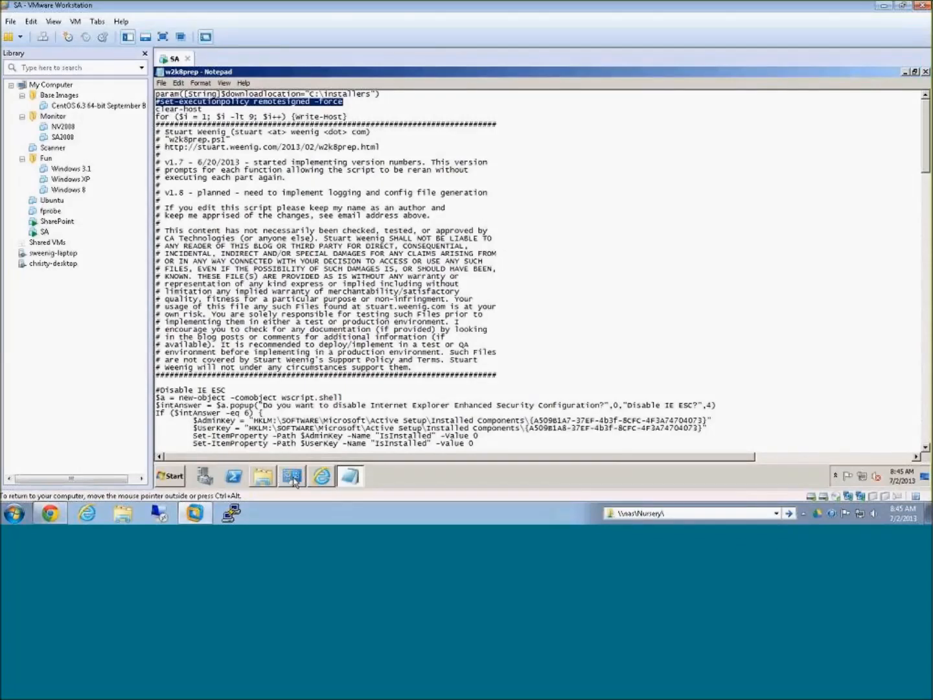
# Step: Close Internet Explorer and start Windows PowerShell as administrator
pyautogui.rightClick(322, 482)
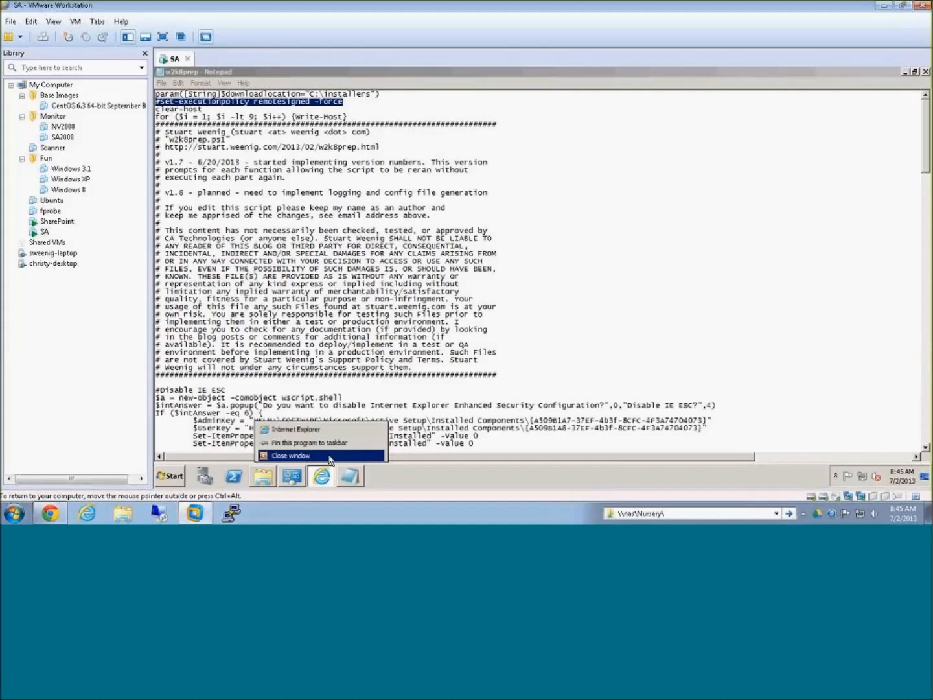
pyautogui.click(330, 457)
pyautogui.rightClick(237, 484)
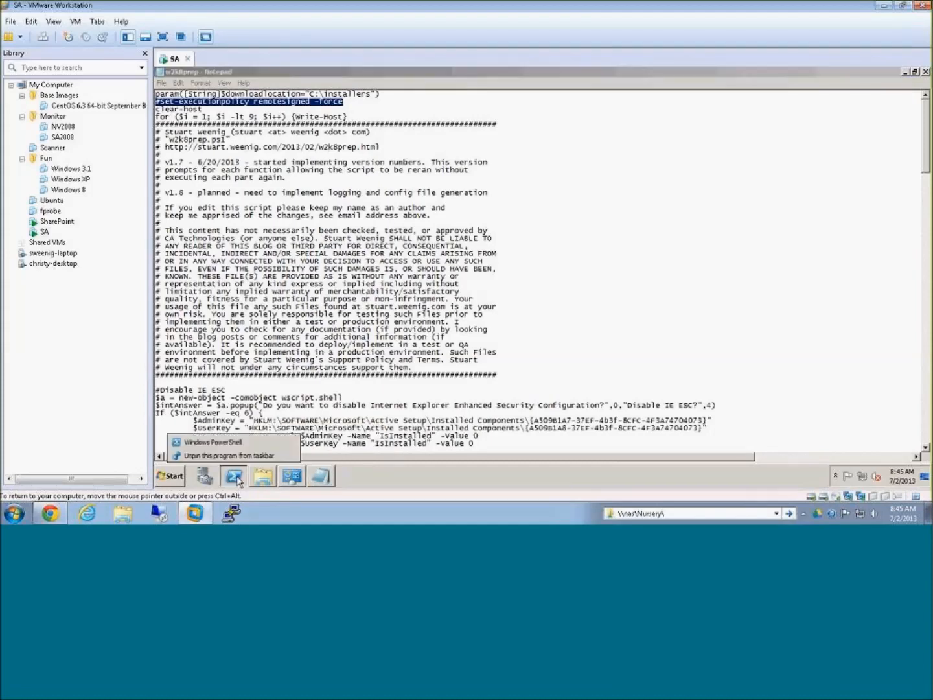
pyautogui.rightClick(234, 444)
pyautogui.click(272, 411)
pyautogui.click(333, 424)
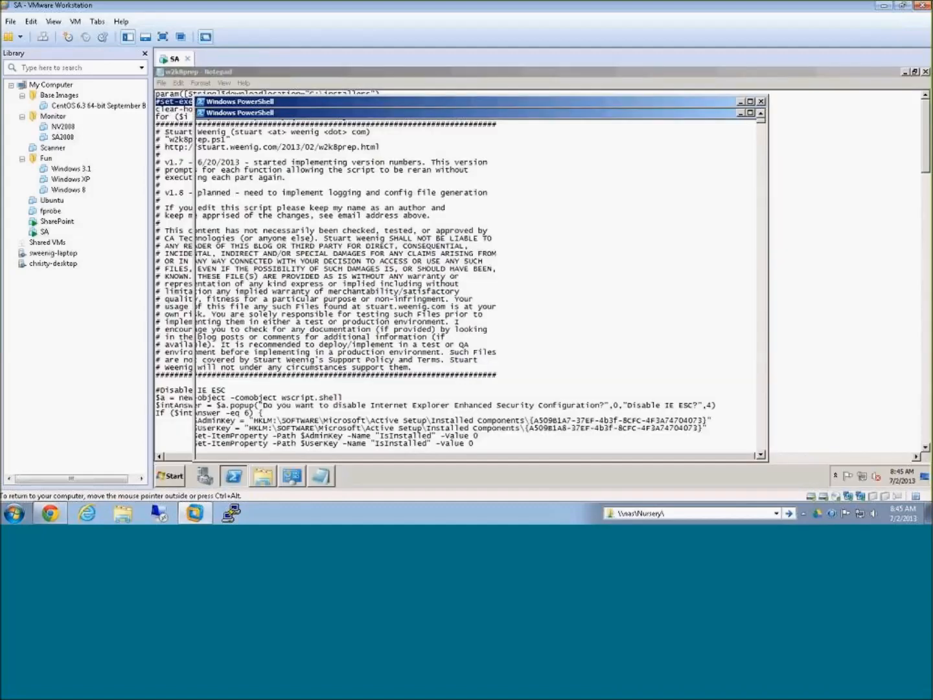
# Step: Allow scripts to run in PowerShell with Set-ExecutionPolicy remotesigned -force, correcting the spacing before the force option
pyautogui.write('set-ex')
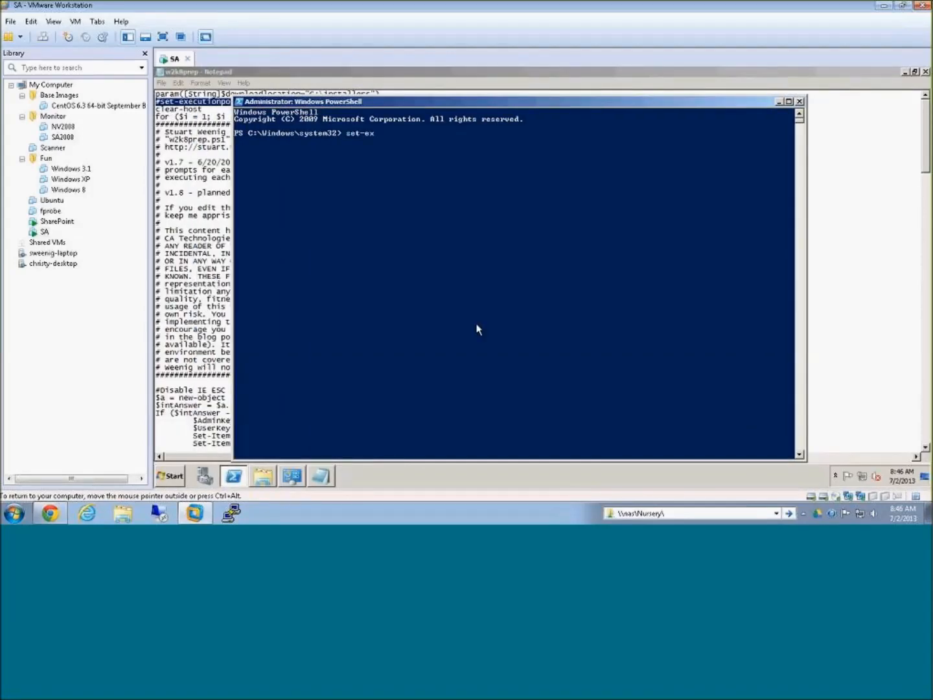
pyautogui.press('Tab')
pyautogui.write('remotesigned-force')
pyautogui.press('Return')
pyautogui.press('Up')
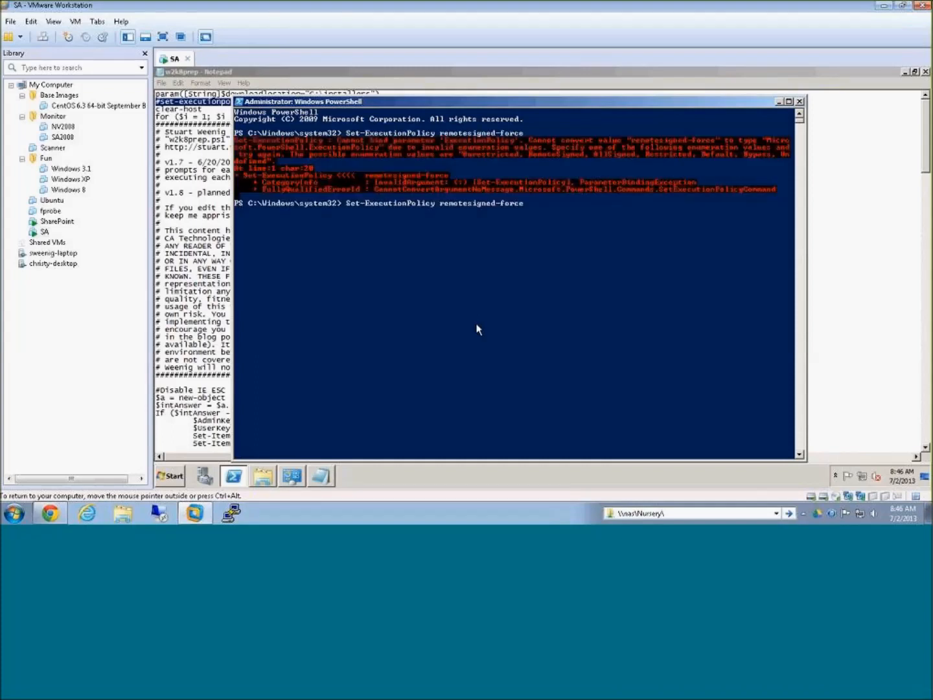
pyautogui.press('Return')
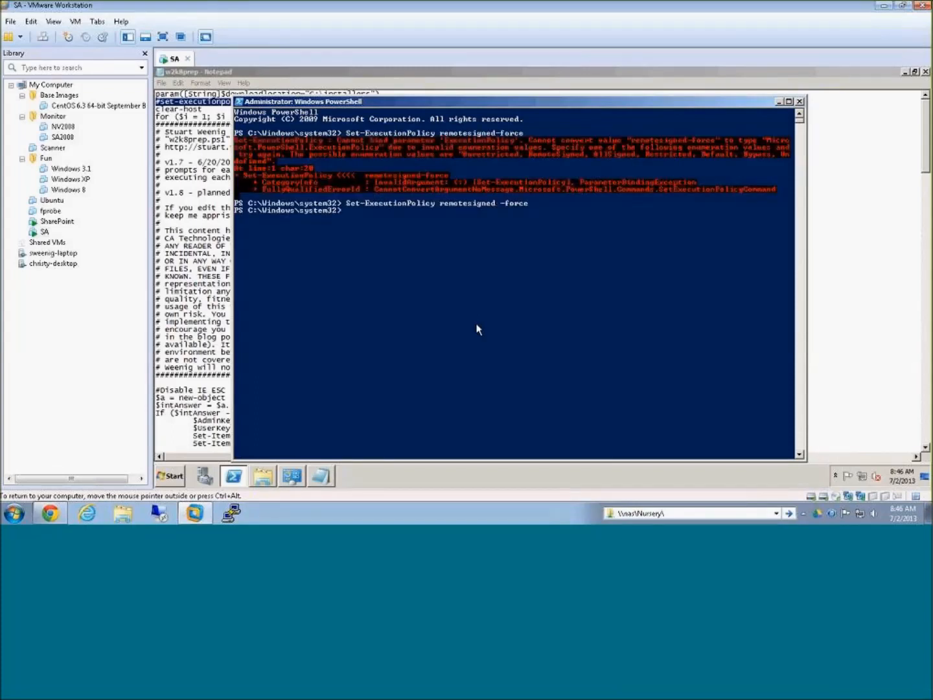
# Step: Change PowerShell's working directory to D:\installers
pyautogui.write('d:')
pyautogui.press('Return')
pyautogui.write('cd .\\installers')
pyautogui.press('Return')
# Step: Run .\w2k8prep.ps1 with D:\installers as the download location, closing the script's Notepad window before starting it
pyautogui.write('w')
pyautogui.press('Tab')
pyautogui.write('D:\\installers')
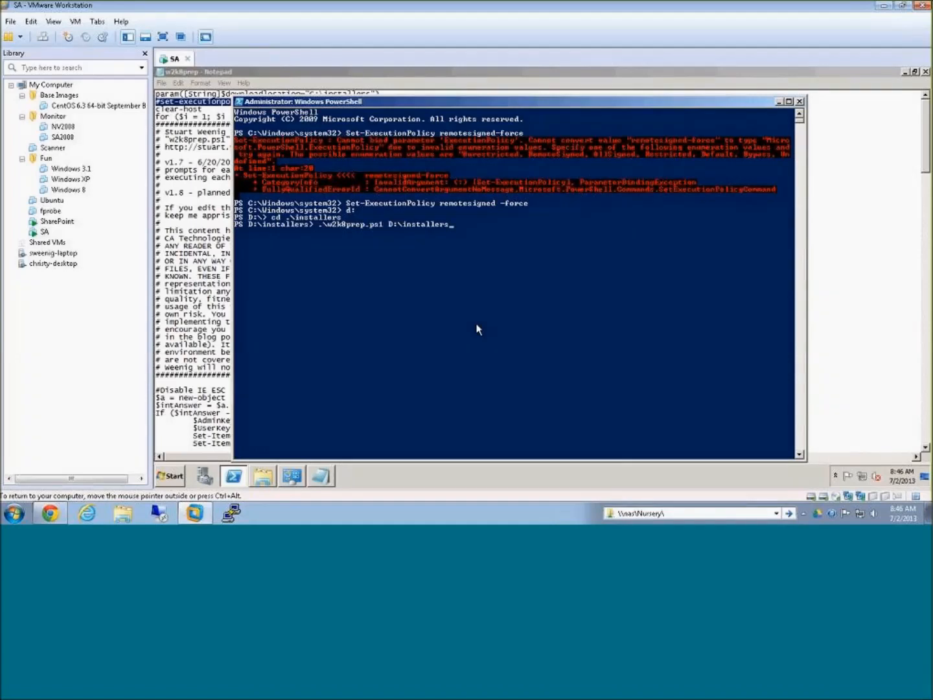
pyautogui.click(925, 71)
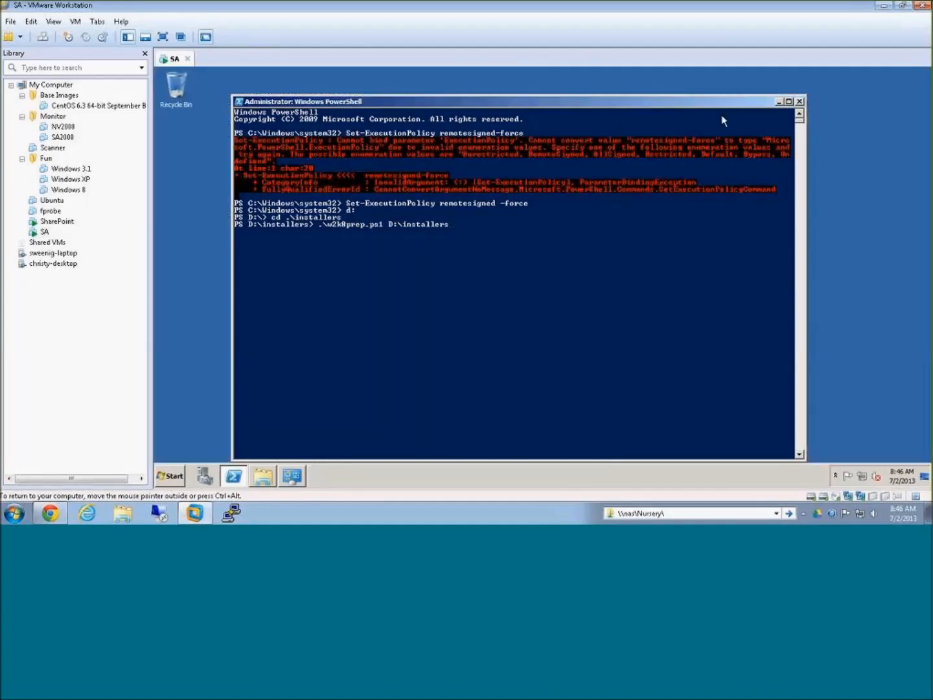
pyautogui.moveTo(520, 100); pyautogui.dragTo(528, 83)
pyautogui.press('Return')
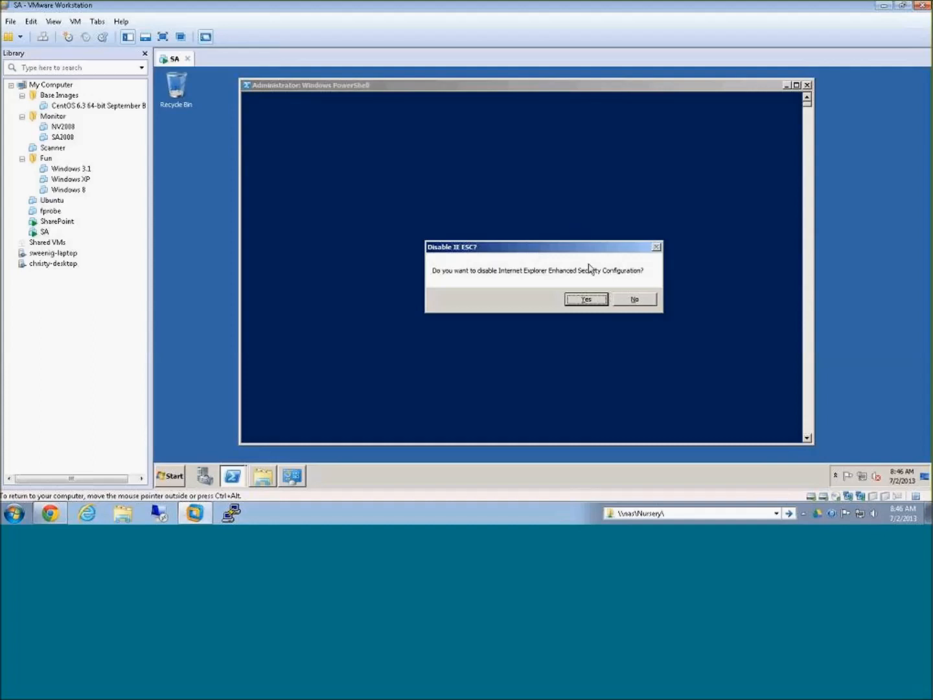
# Step: Agree to the script's prompts to disable IE ESC, UAC, DEP and the Windows firewall, and to download the Flash installer
pyautogui.click(588, 299)
pyautogui.click(592, 302)
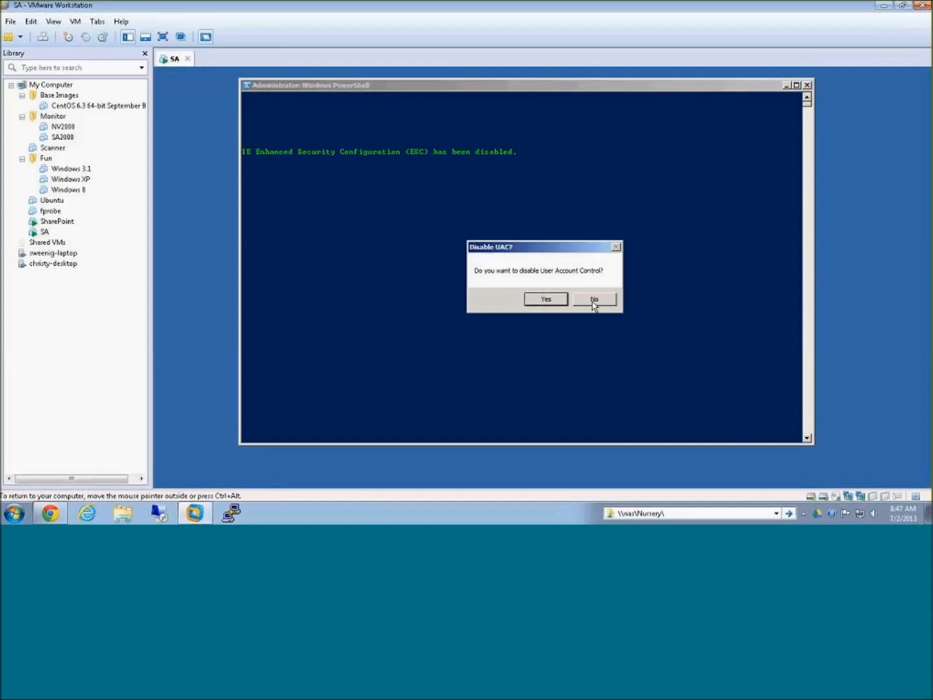
pyautogui.click(548, 300)
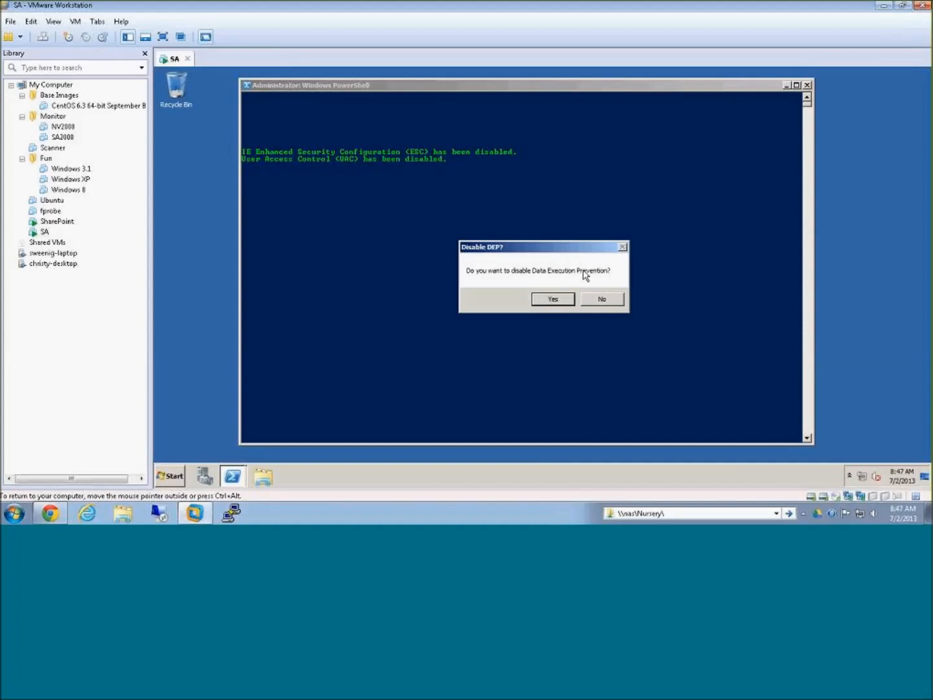
pyautogui.click(562, 299)
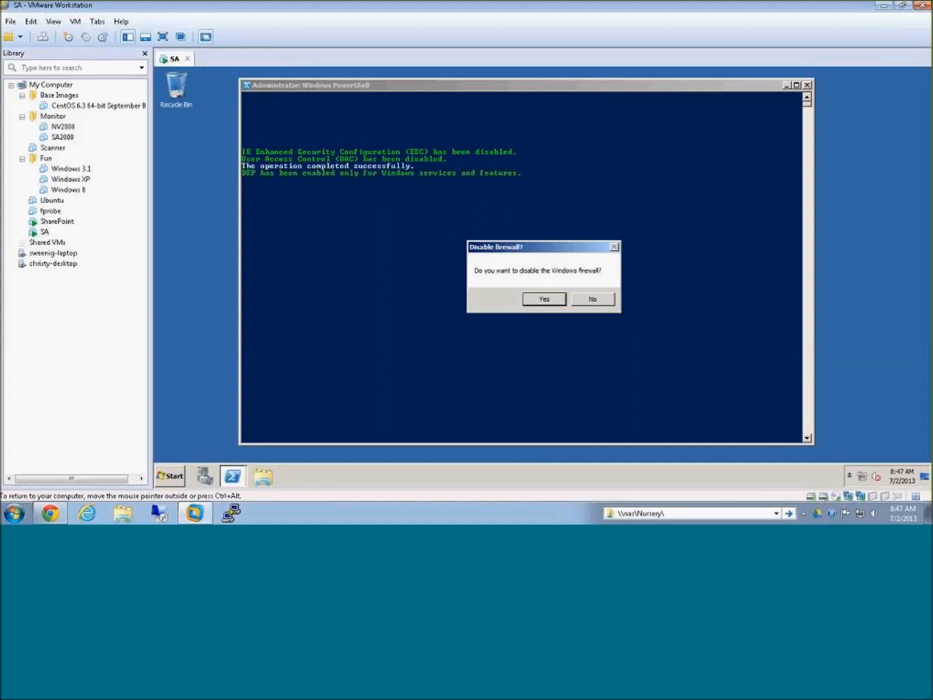
pyautogui.click(555, 301)
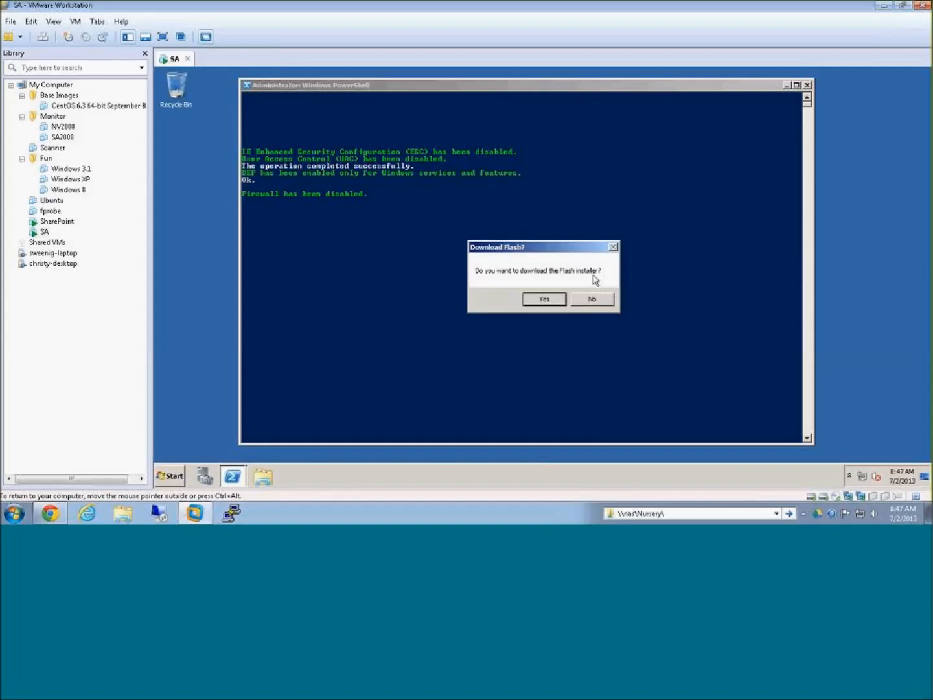
pyautogui.click(553, 301)
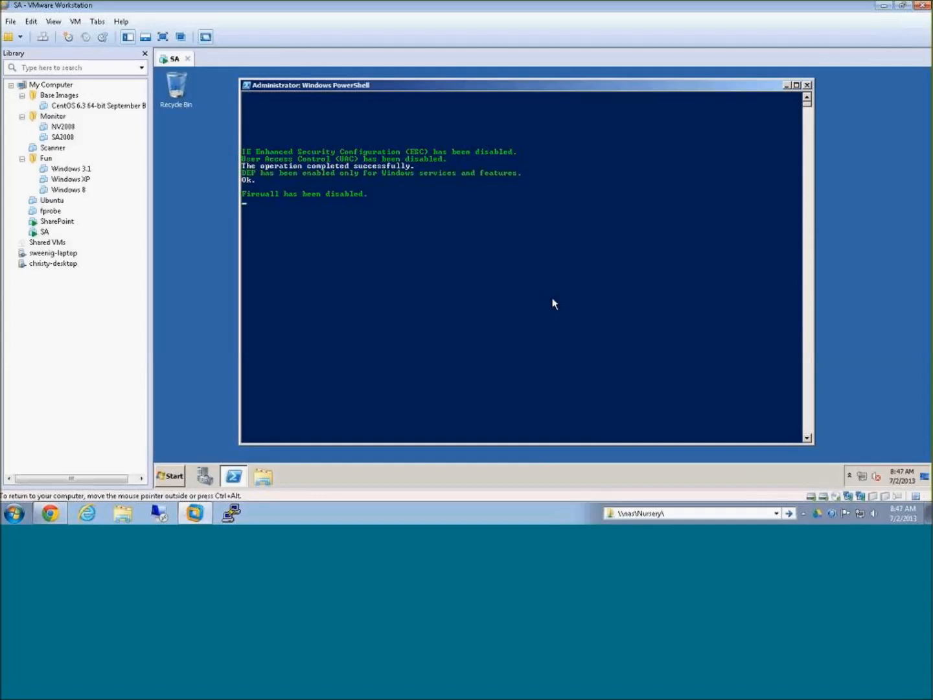
# Step: Open D:\installers in Windows Explorer to check for the downloaded Flash installer
pyautogui.click(262, 476)
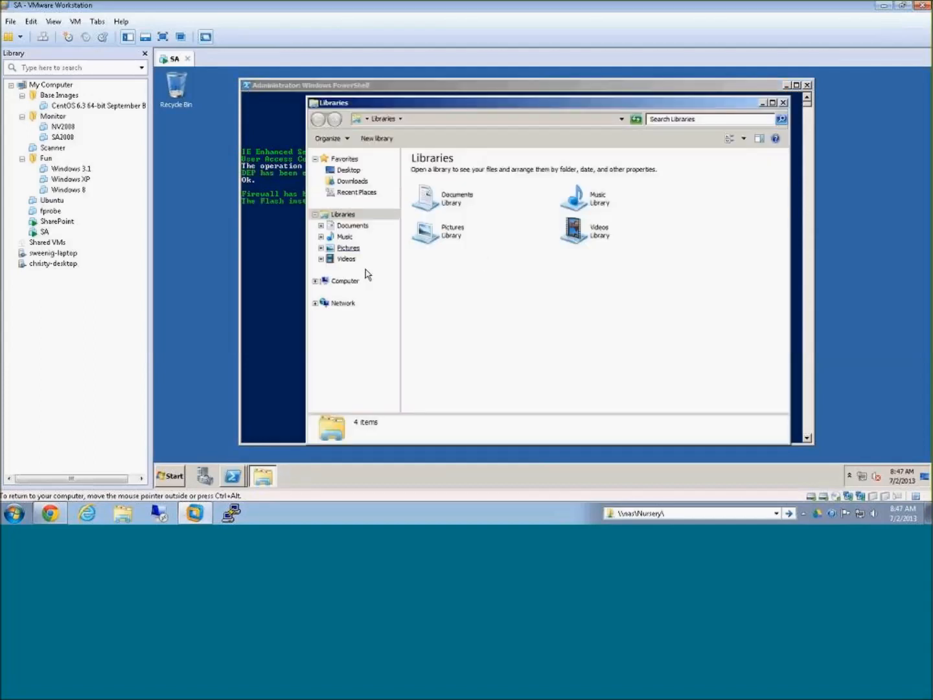
pyautogui.click(345, 281)
pyautogui.click(597, 182)
pyautogui.doubleClick(597, 181)
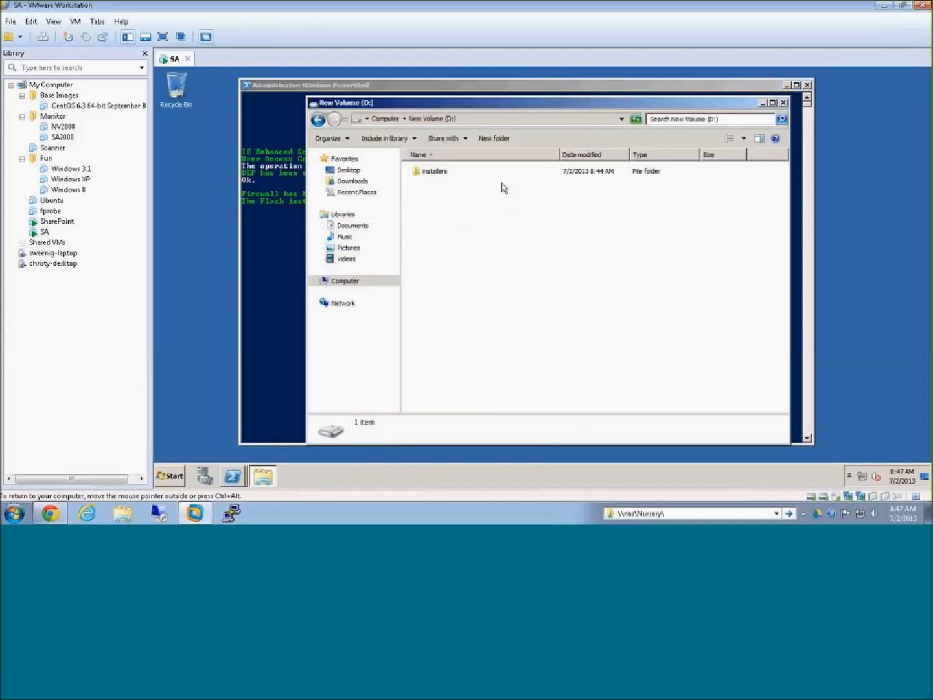
pyautogui.doubleClick(442, 172)
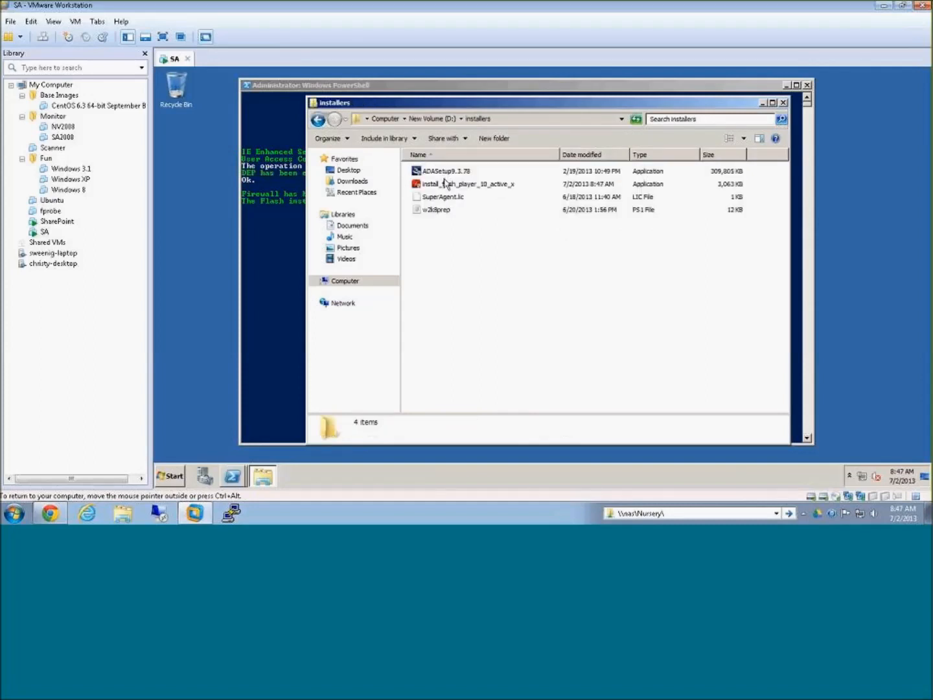
# Step: Decline the script's Java installer download and agree to install the missing roles and features
pyautogui.click(445, 184)
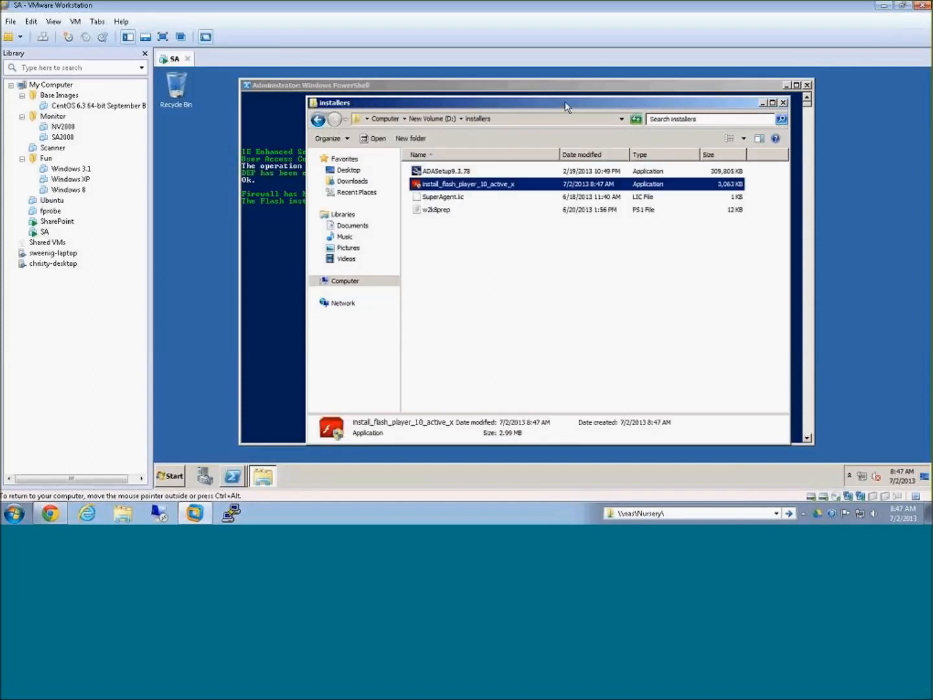
pyautogui.click(763, 103)
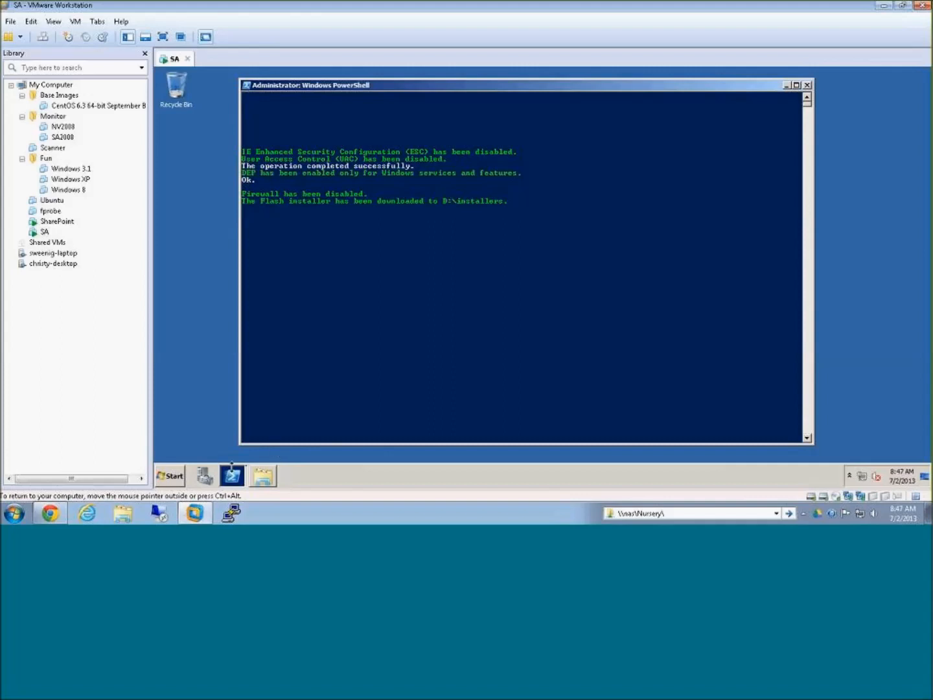
pyautogui.moveTo(233, 474)
pyautogui.click(250, 447)
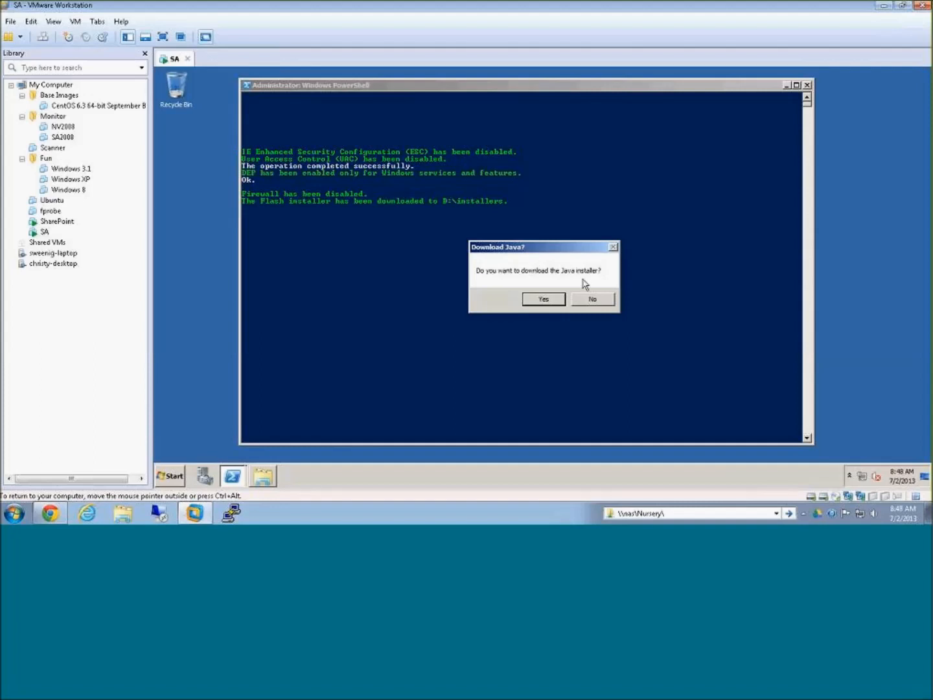
pyautogui.click(596, 300)
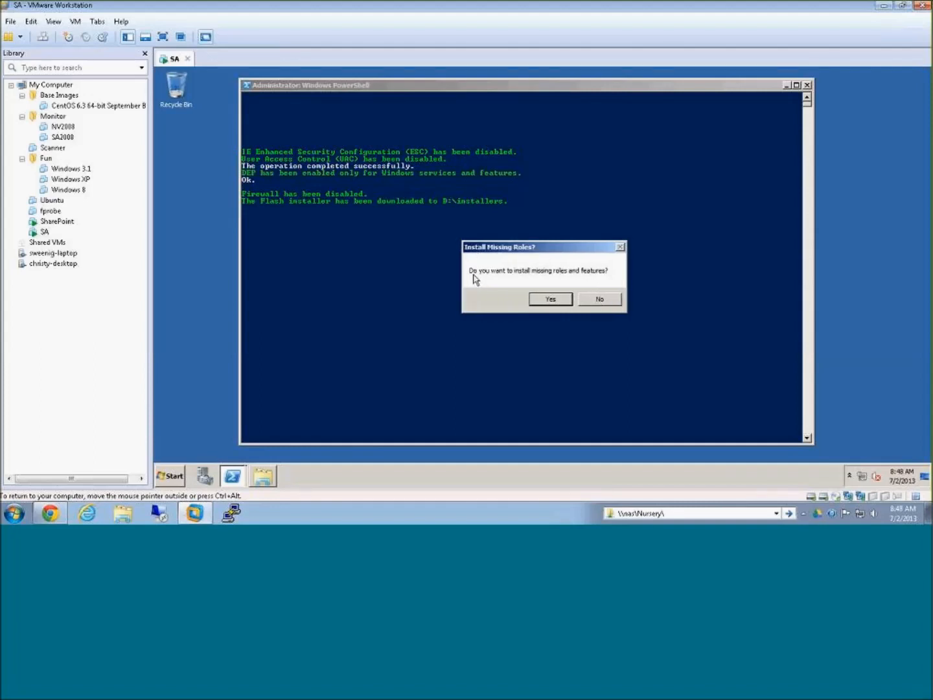
pyautogui.click(554, 299)
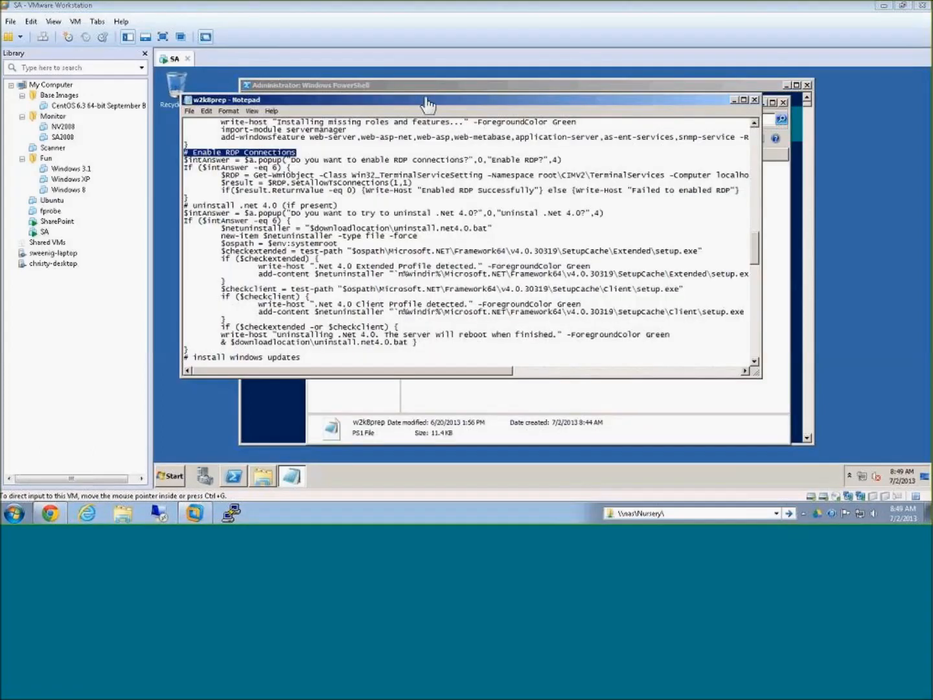
# Step: Highlight the "# uninstall .net 4.0 (if present)" comment in w2k8prep to review that section of the script
pyautogui.click(429, 102)
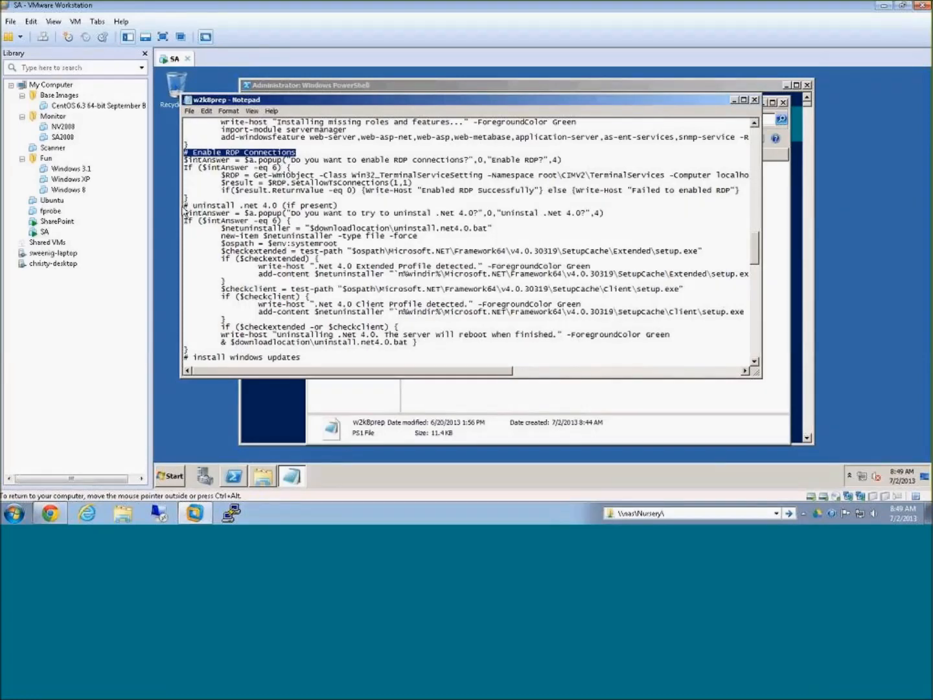
pyautogui.moveTo(185, 204)
pyautogui.mouseDown()
pyautogui.moveTo(302, 204)
pyautogui.moveTo(182, 206)
pyautogui.mouseUp()
pyautogui.click(367, 203)
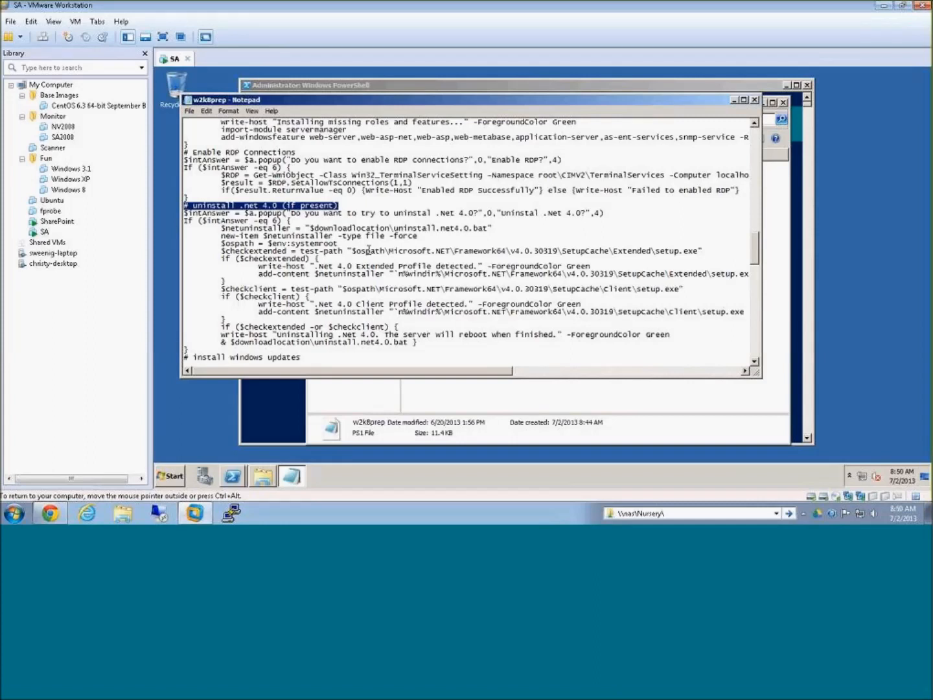
# Step: Move the Notepad and Explorer windows out of the way and agree to enable RDP connections and uninstall .NET 4.0
pyautogui.click(753, 100)
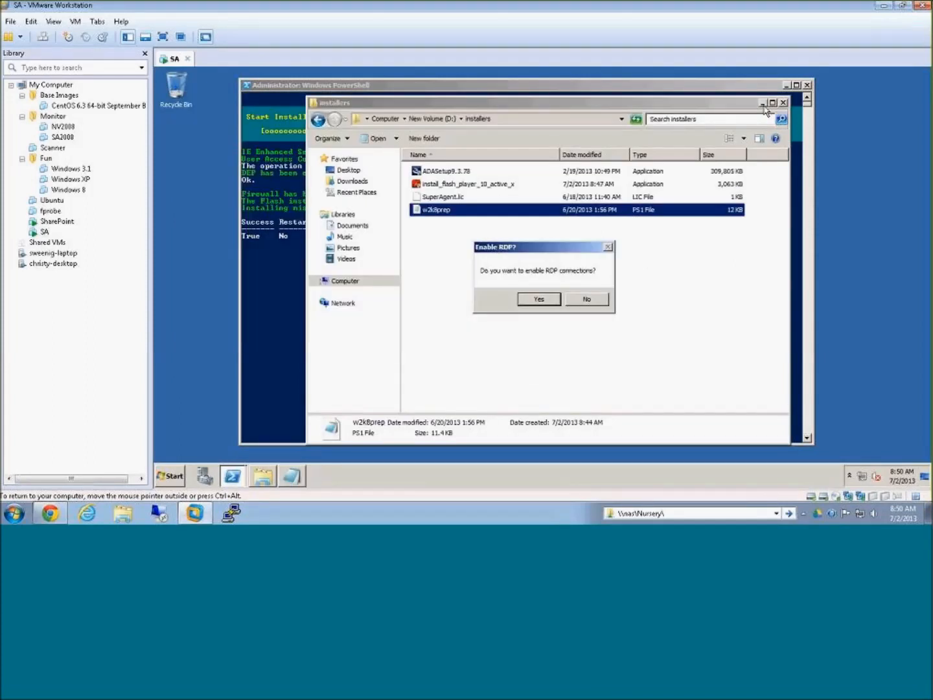
pyautogui.click(763, 103)
pyautogui.click(539, 300)
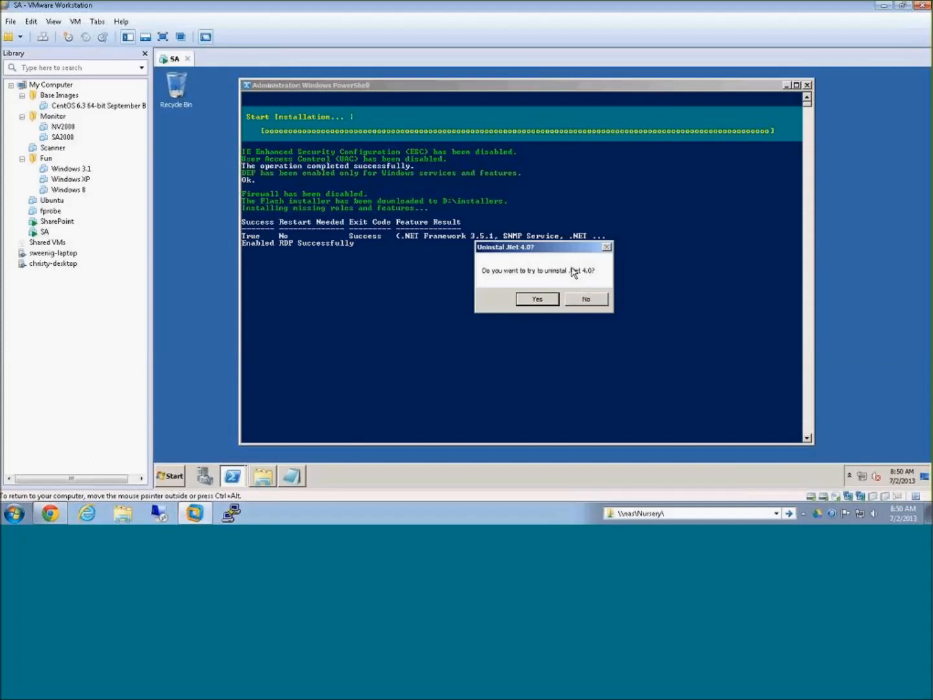
pyautogui.click(537, 299)
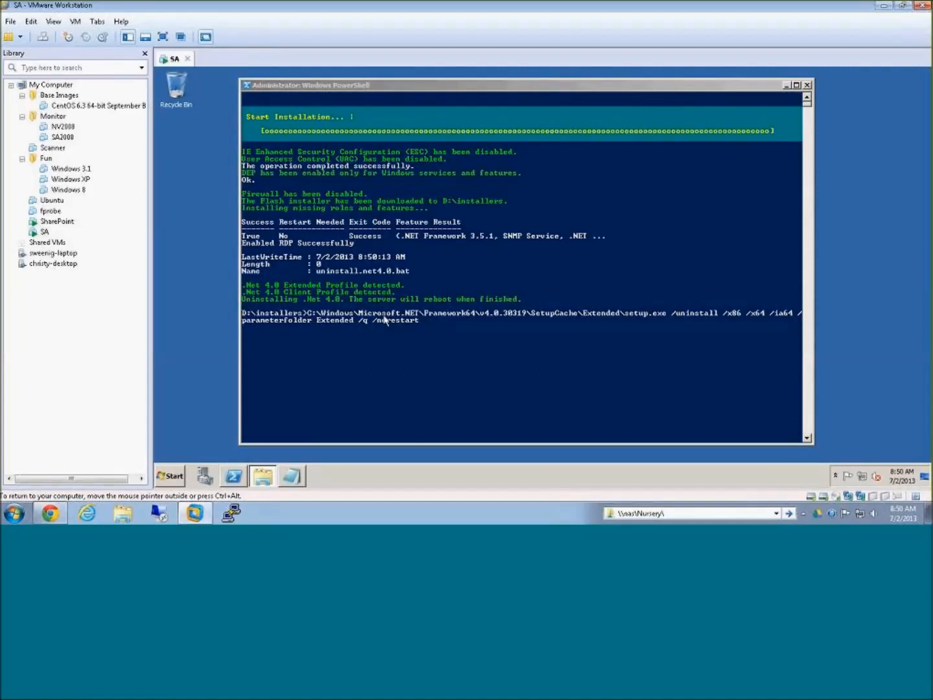
# Step: Recheck the .NET 4.0 uninstall section of w2k8prep in Notepad and close the file
pyautogui.click(290, 478)
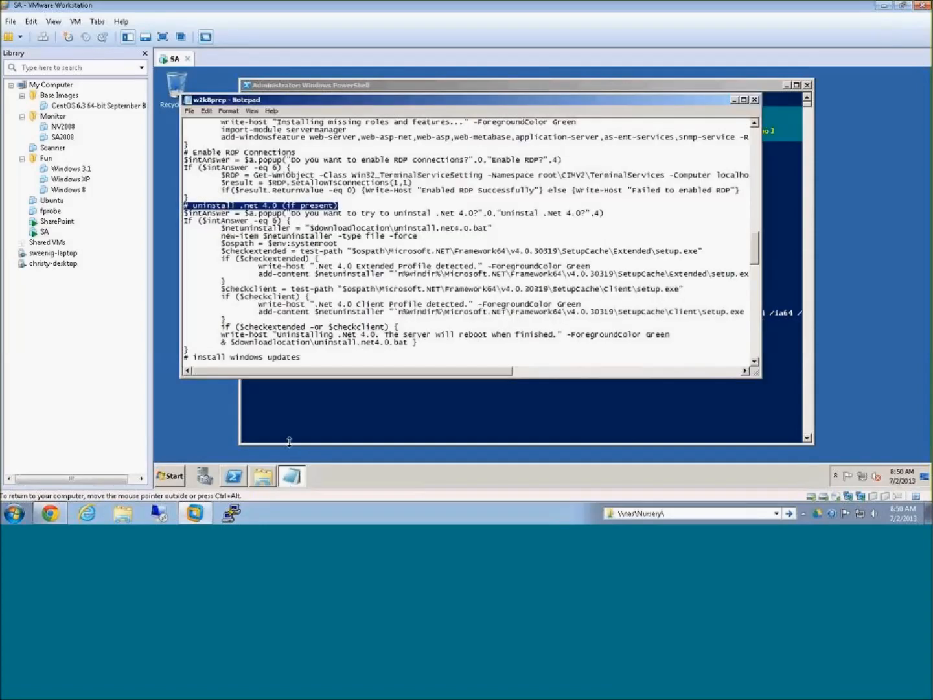
pyautogui.scroll(-1, 426, 318)
pyautogui.scroll(2, 426, 319)
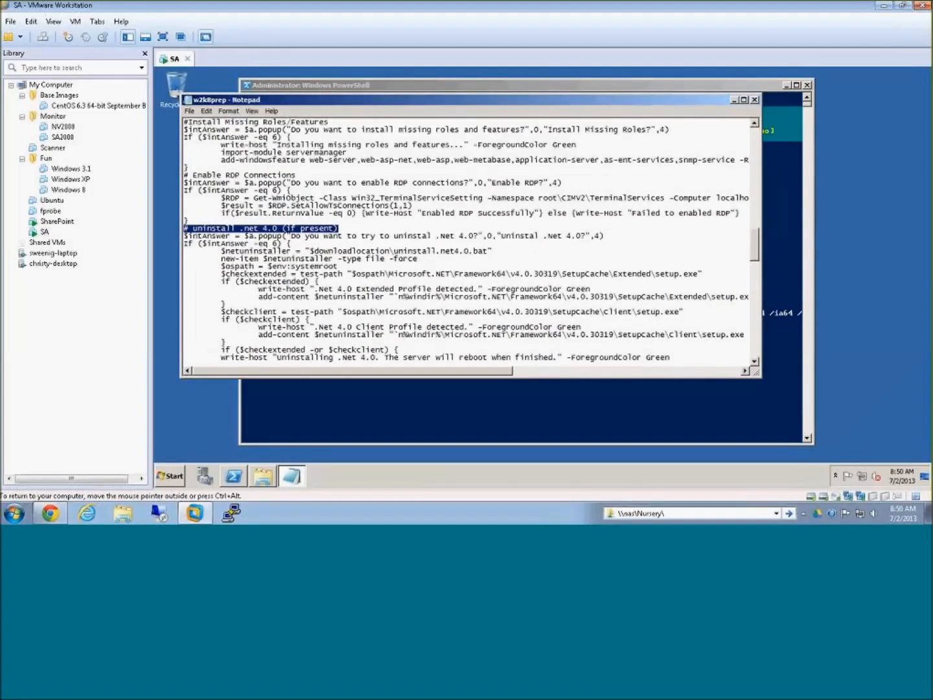
pyautogui.scroll(-1, 553, 285)
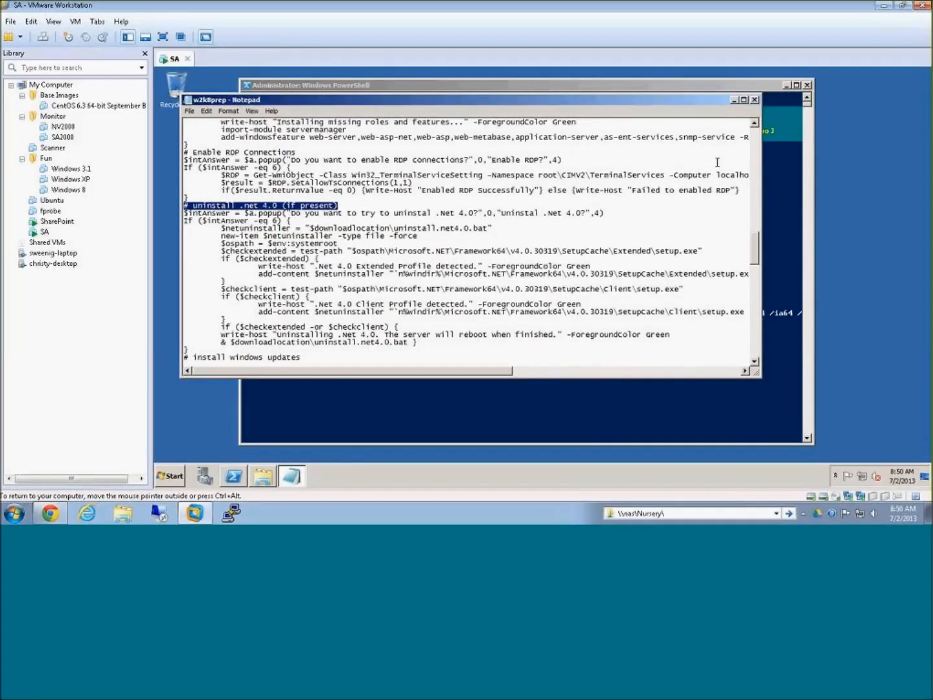
pyautogui.click(754, 100)
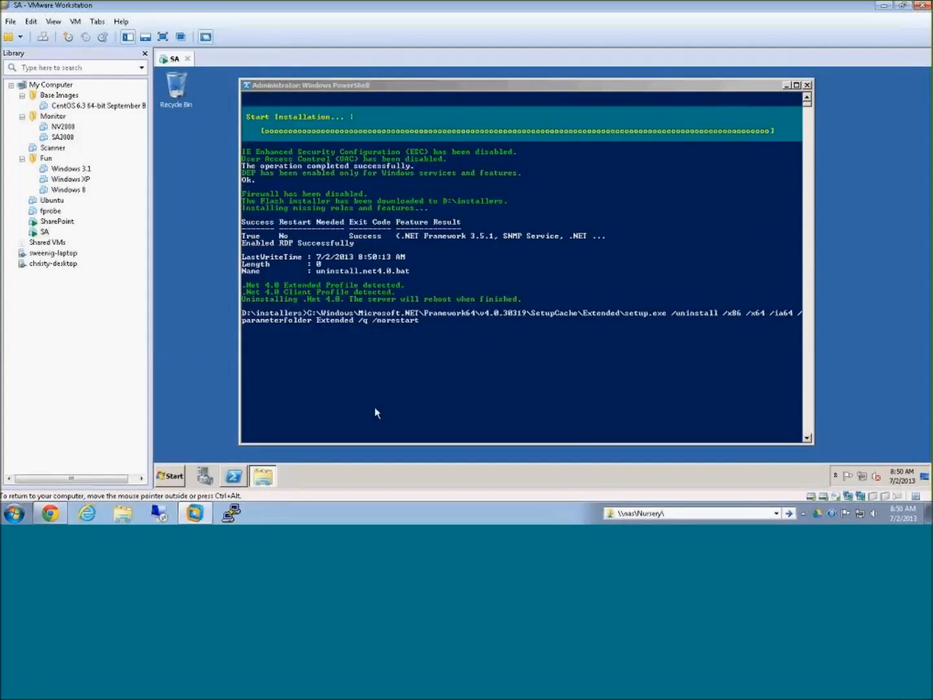
# Step: Close the installers folder window and dismiss the chat notification
pyautogui.click(464, 88)
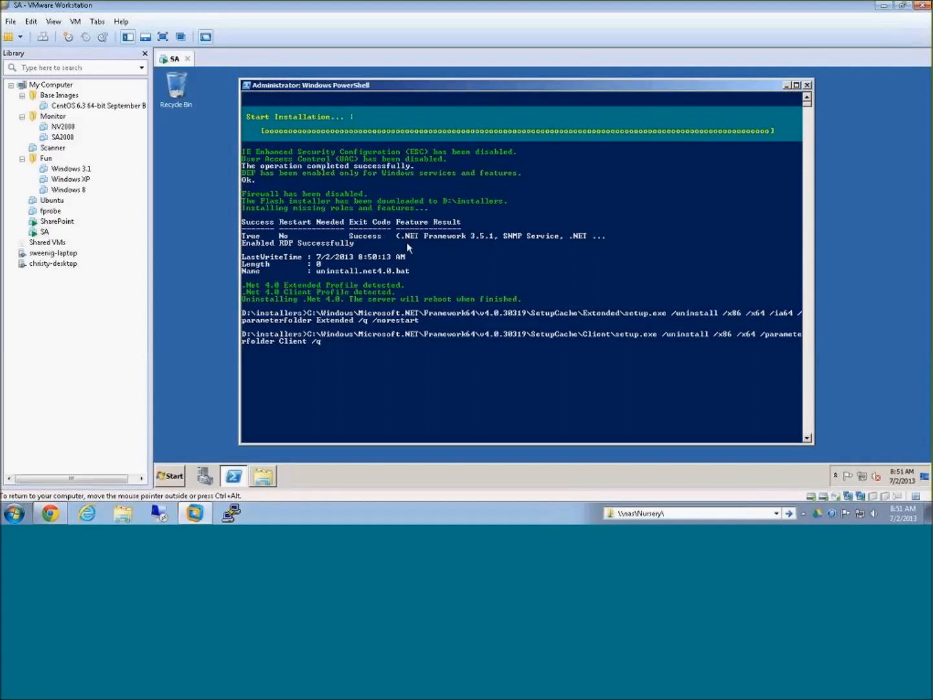
pyautogui.rightClick(269, 480)
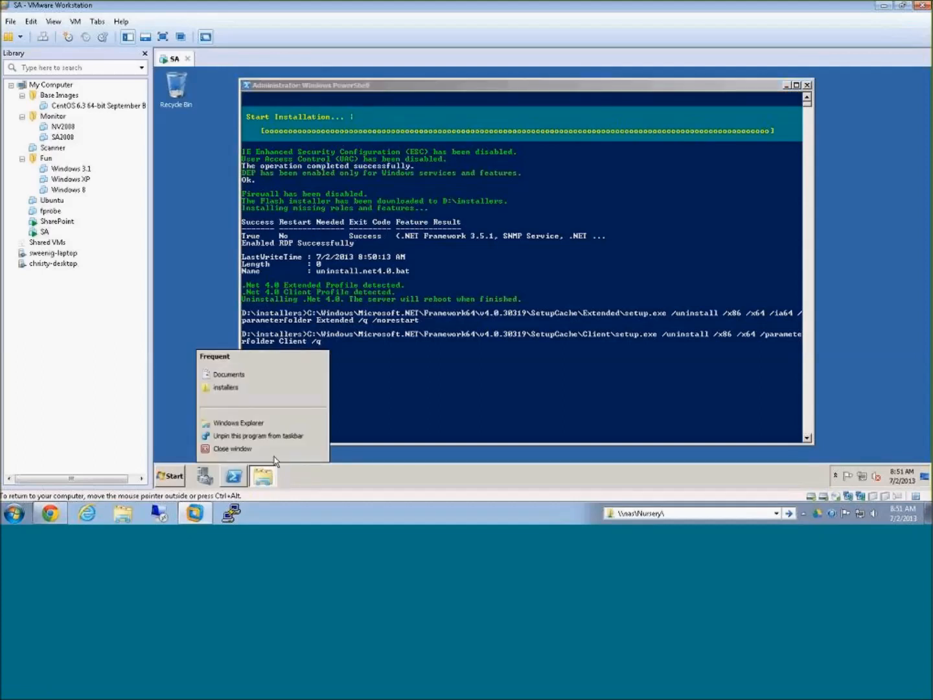
pyautogui.click(277, 449)
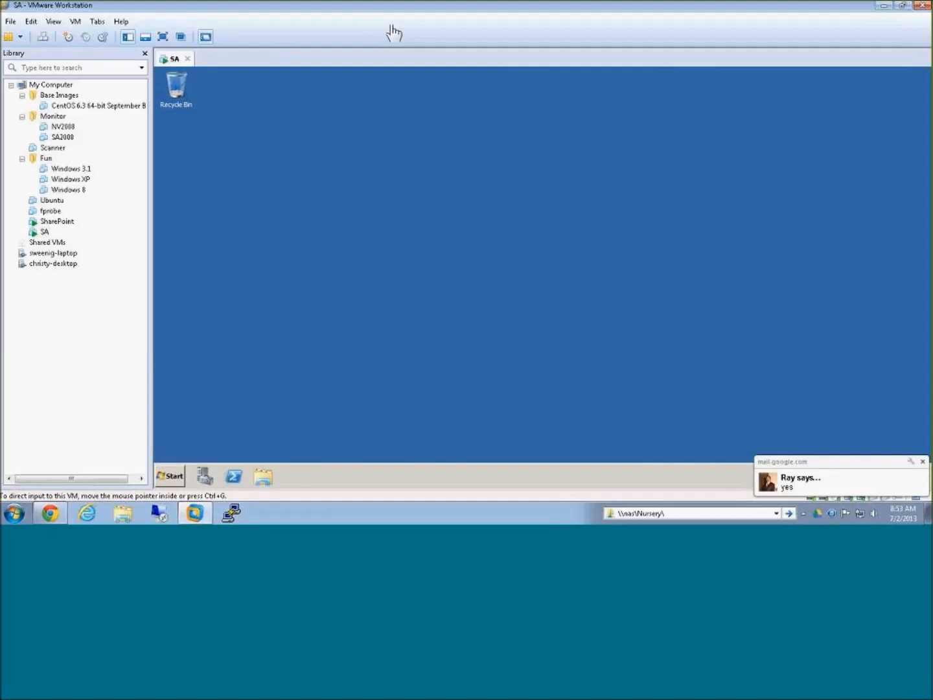
pyautogui.click(923, 461)
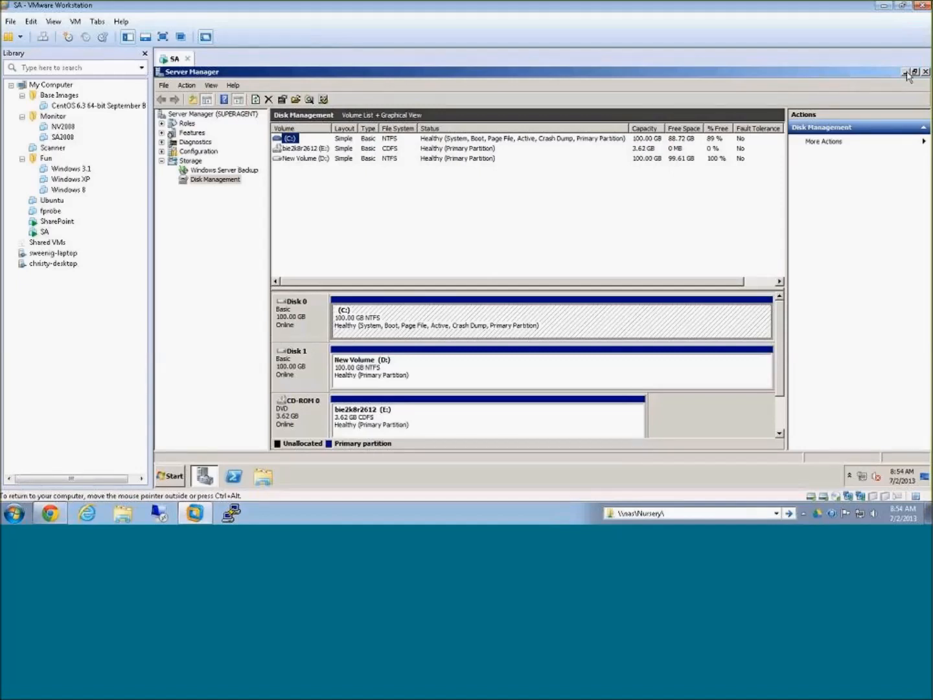
# Step: Close Server Manager and open the D:\installers folder in Windows Explorer
pyautogui.click(925, 71)
pyautogui.click(264, 475)
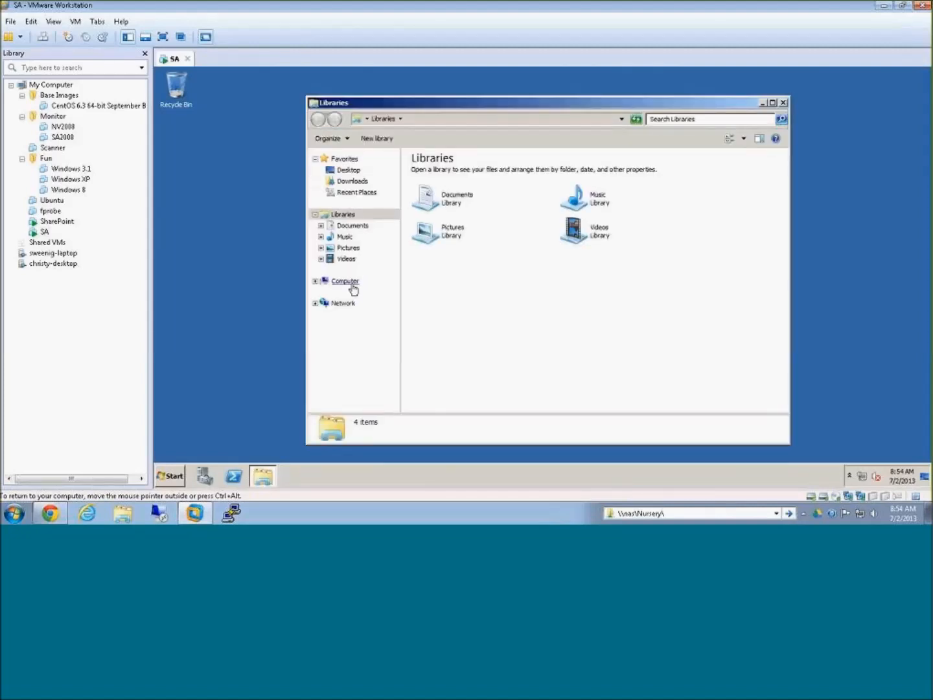
pyautogui.click(353, 285)
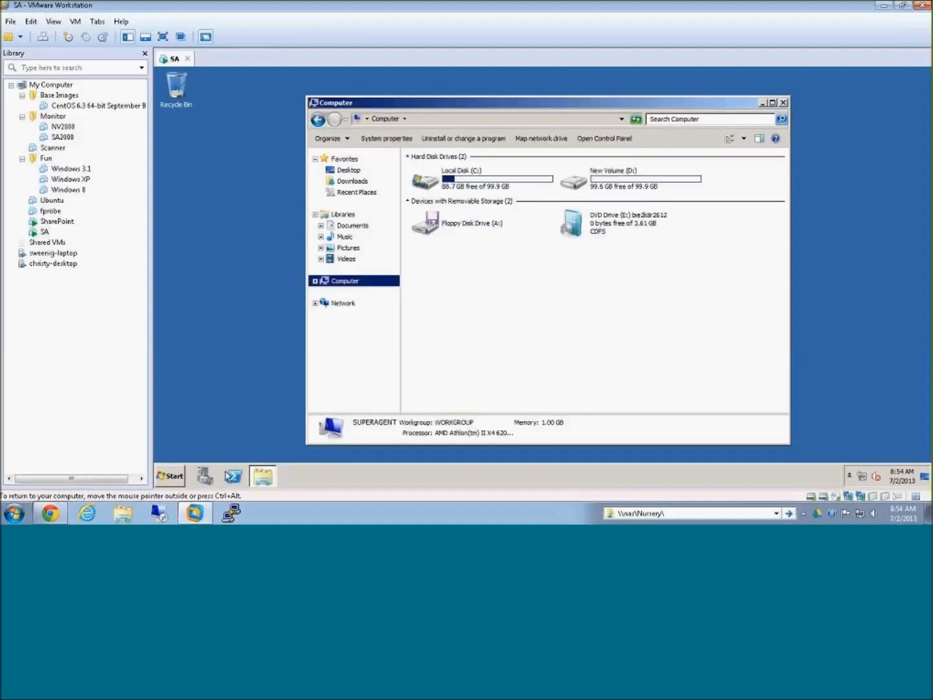
pyautogui.click(583, 187)
pyautogui.doubleClick(582, 188)
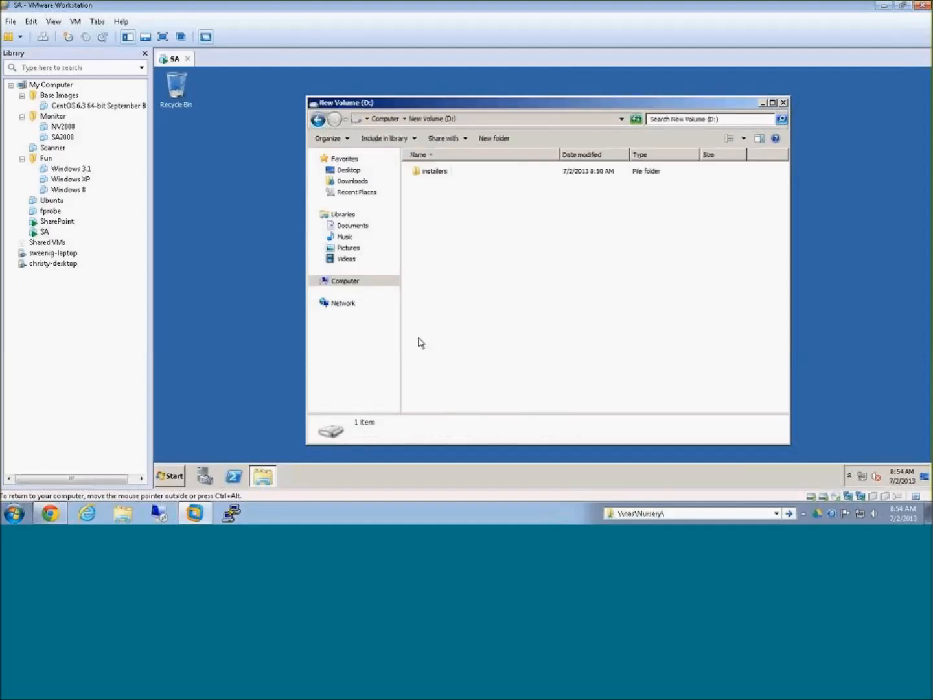
pyautogui.click(438, 175)
pyautogui.doubleClick(439, 178)
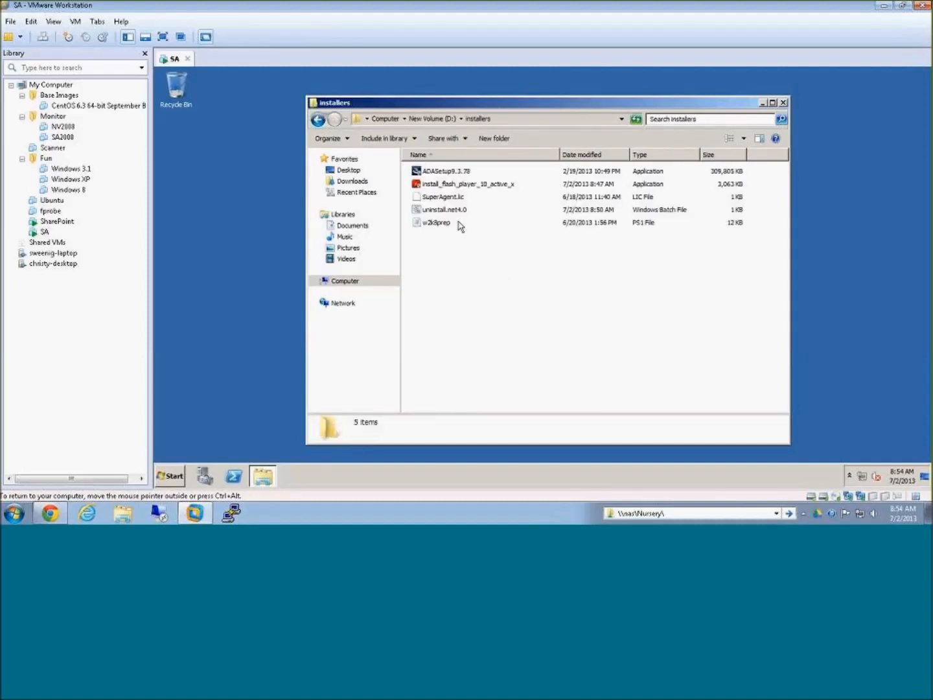
# Step: Check the ADASetup9.3.78 application, the Flash Player installer and the SuperAgent license file in the installers folder
pyautogui.click(441, 173)
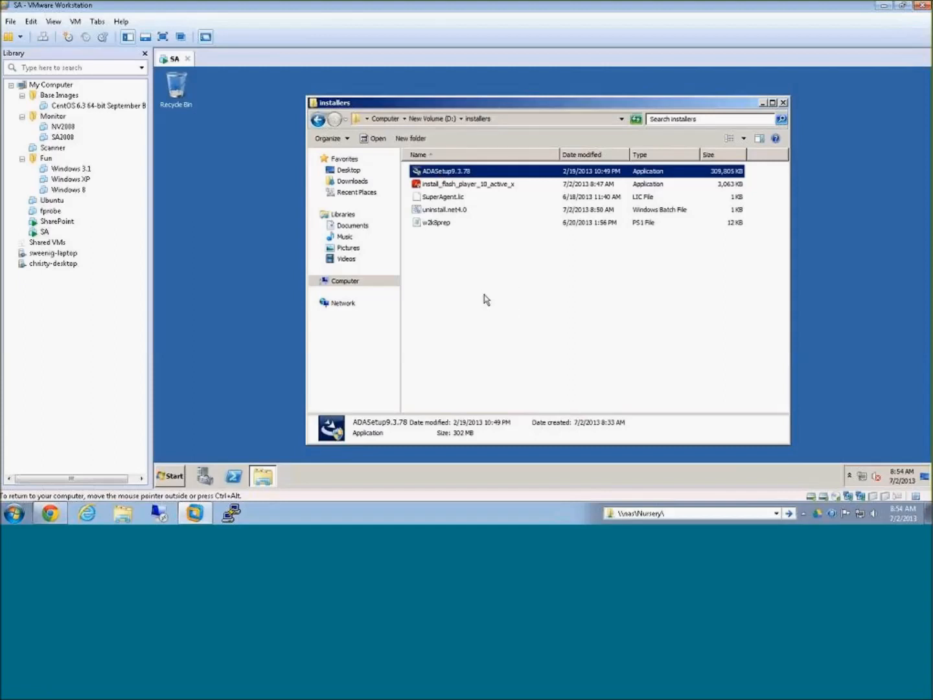
pyautogui.click(457, 187)
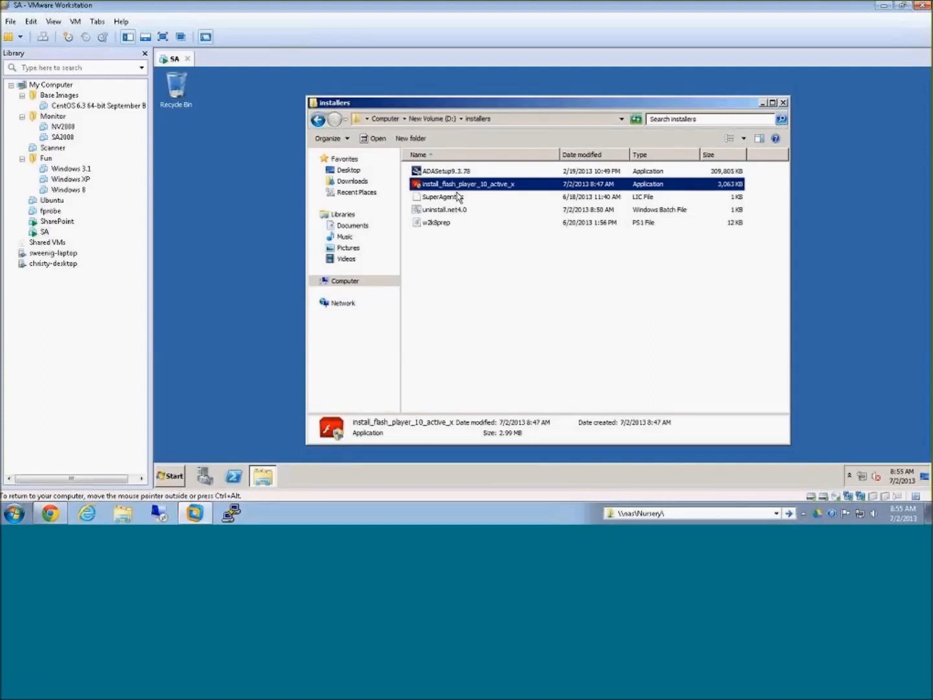
pyautogui.click(452, 200)
pyautogui.click(552, 282)
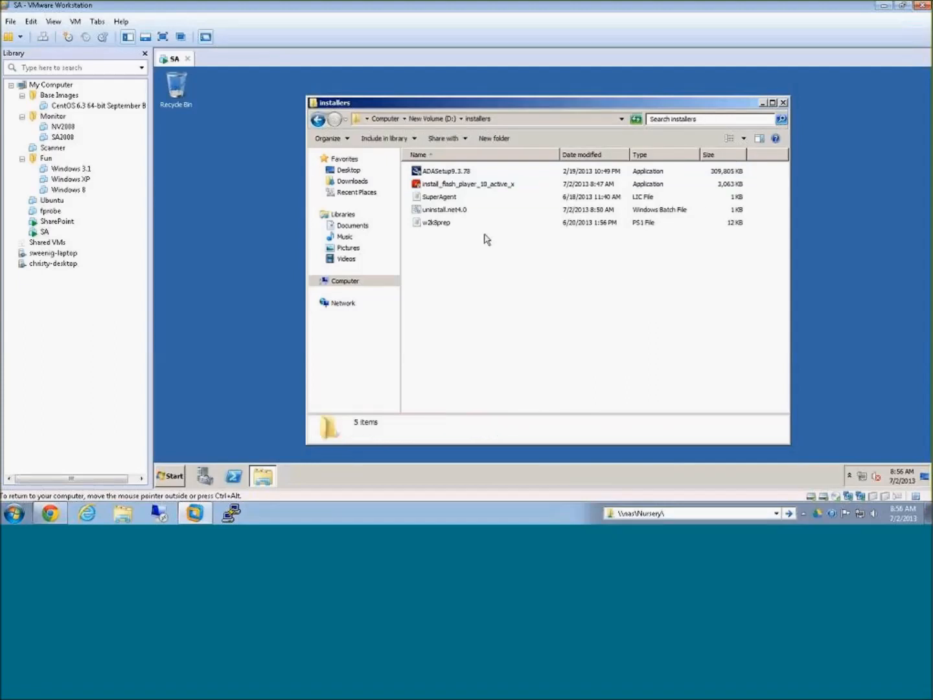
# Step: Launch ADASetup9.3.78 from D:\installers and bring the CA ADA Setup window to the front
pyautogui.click(450, 172)
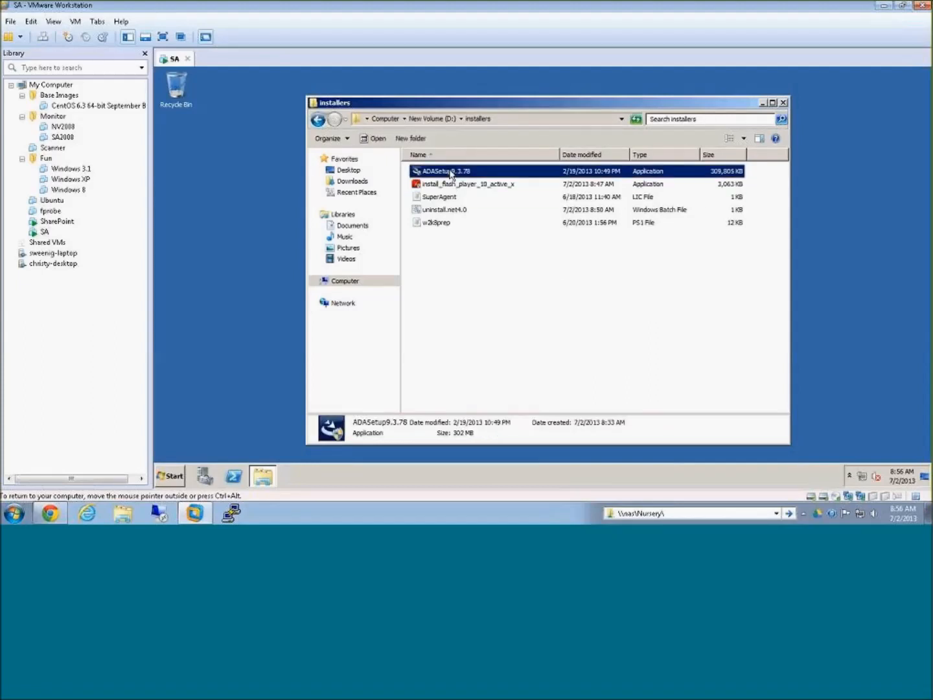
pyautogui.doubleClick(450, 174)
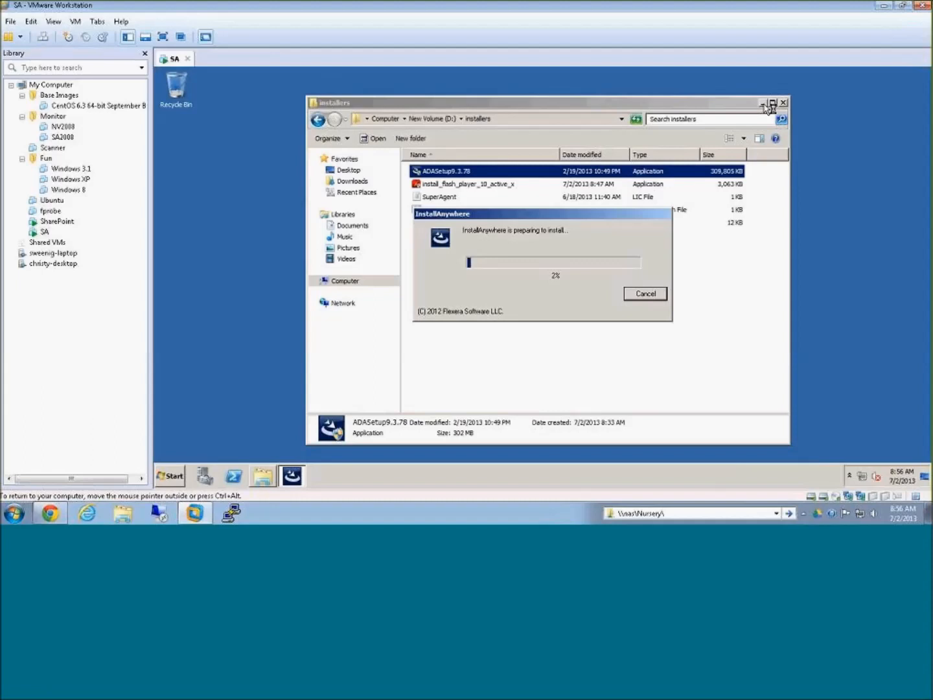
pyautogui.click(763, 103)
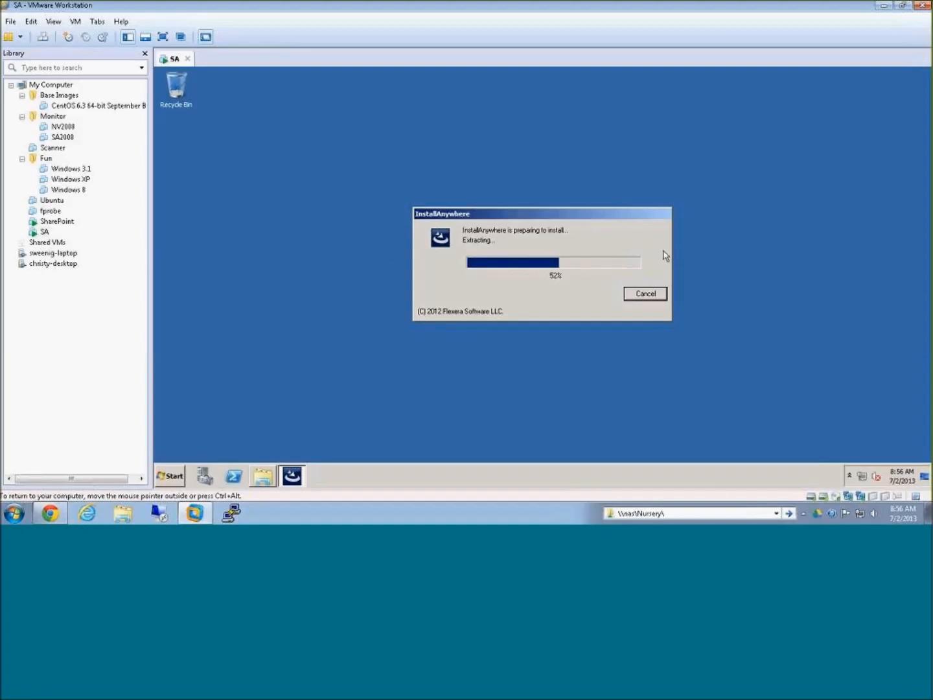
pyautogui.click(262, 482)
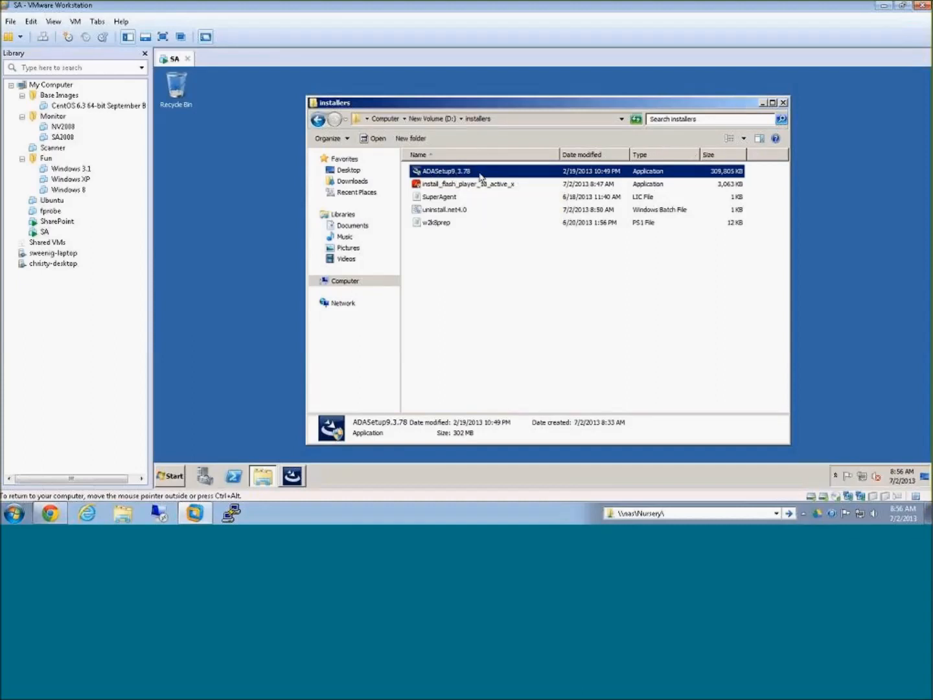
pyautogui.click(764, 103)
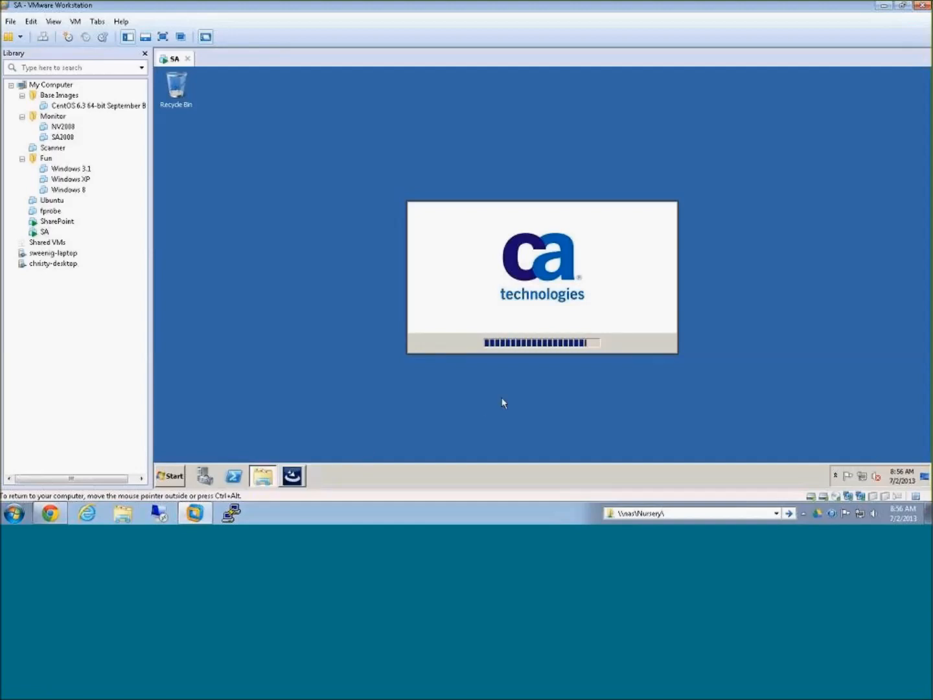
pyautogui.click(293, 480)
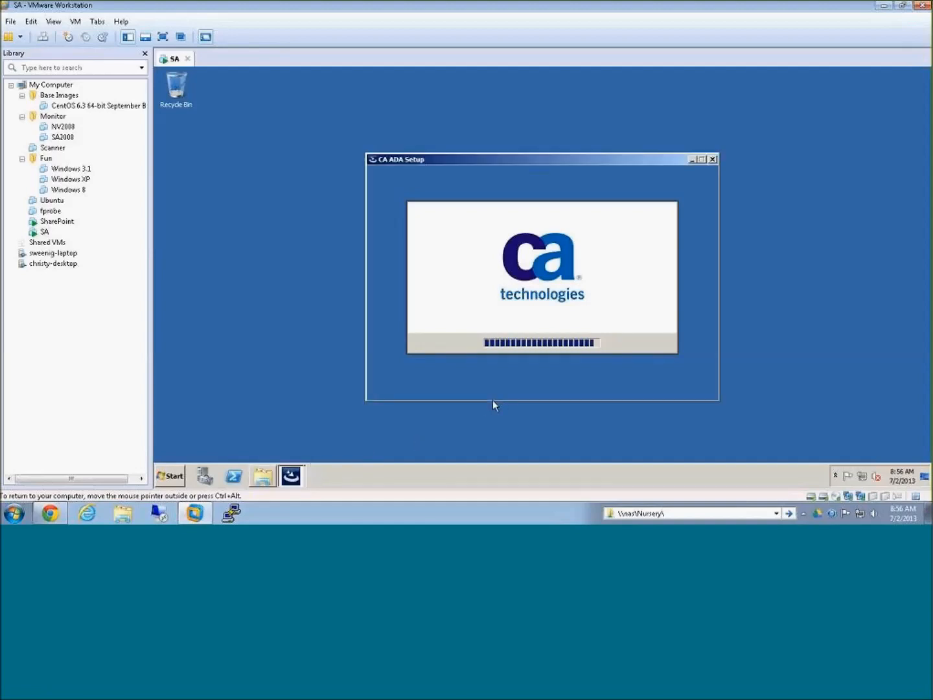
# Step: Proceed past the CA ADA Setup introduction and accept the terms of the License Agreement
pyautogui.click(685, 388)
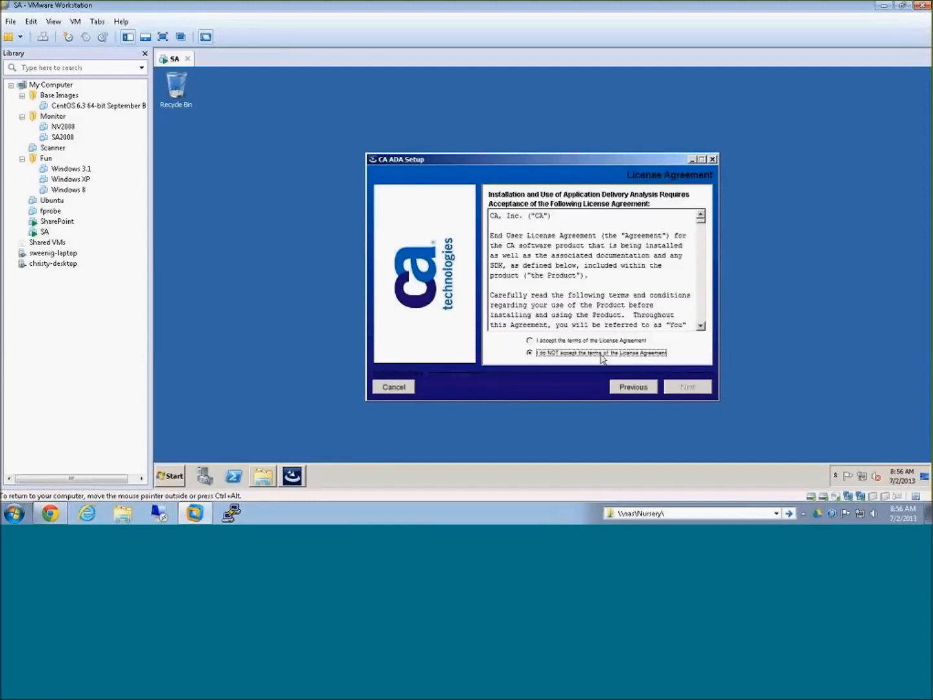
pyautogui.click(570, 342)
pyautogui.click(685, 387)
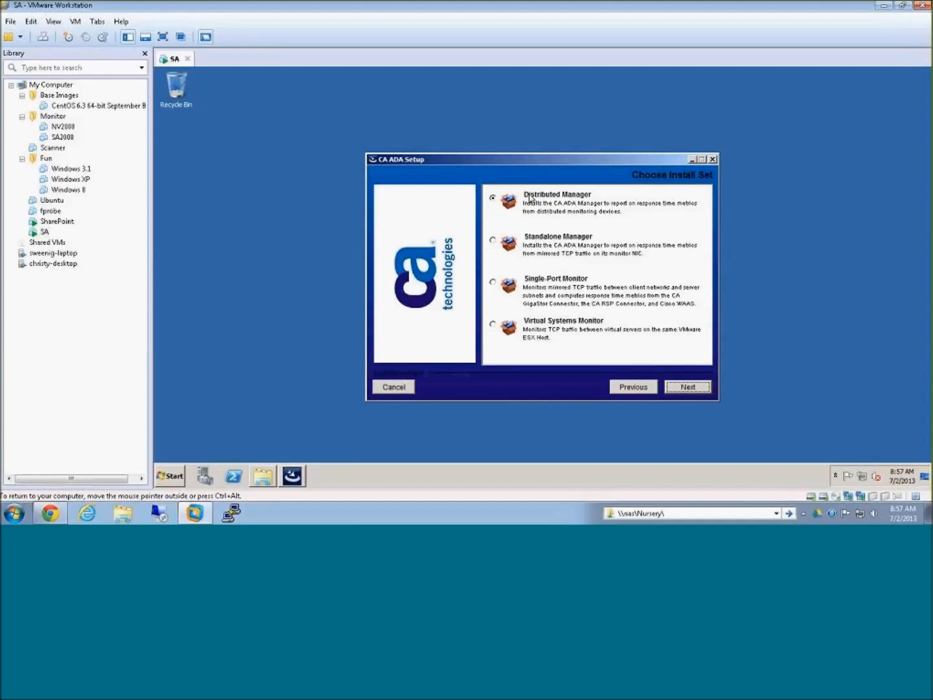
# Step: Choose the Standalone Manager install set and continue to the install folder selection
pyautogui.click(493, 240)
pyautogui.click(493, 241)
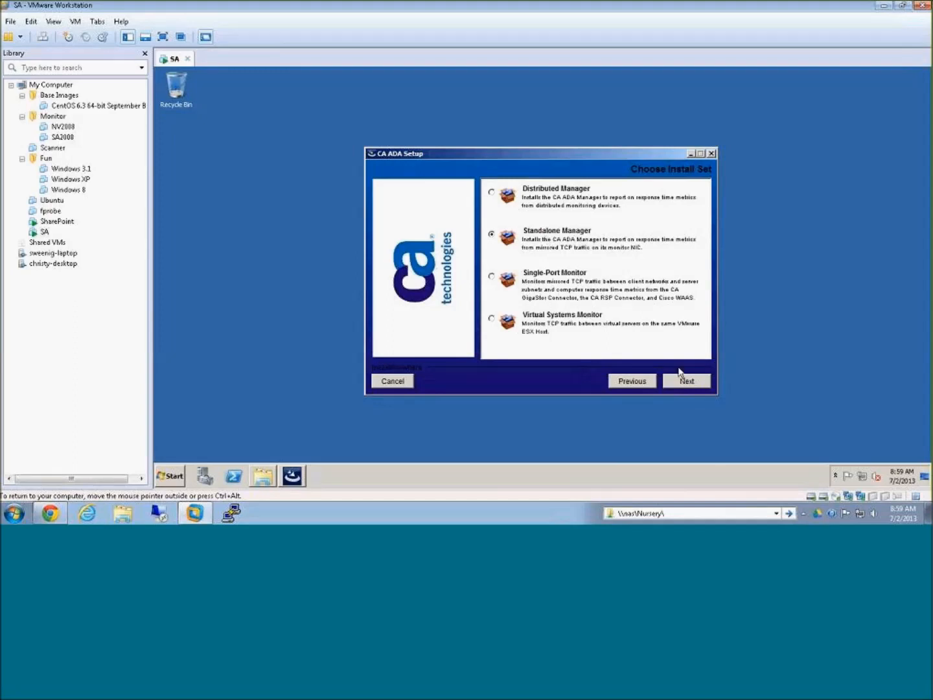
pyautogui.click(688, 382)
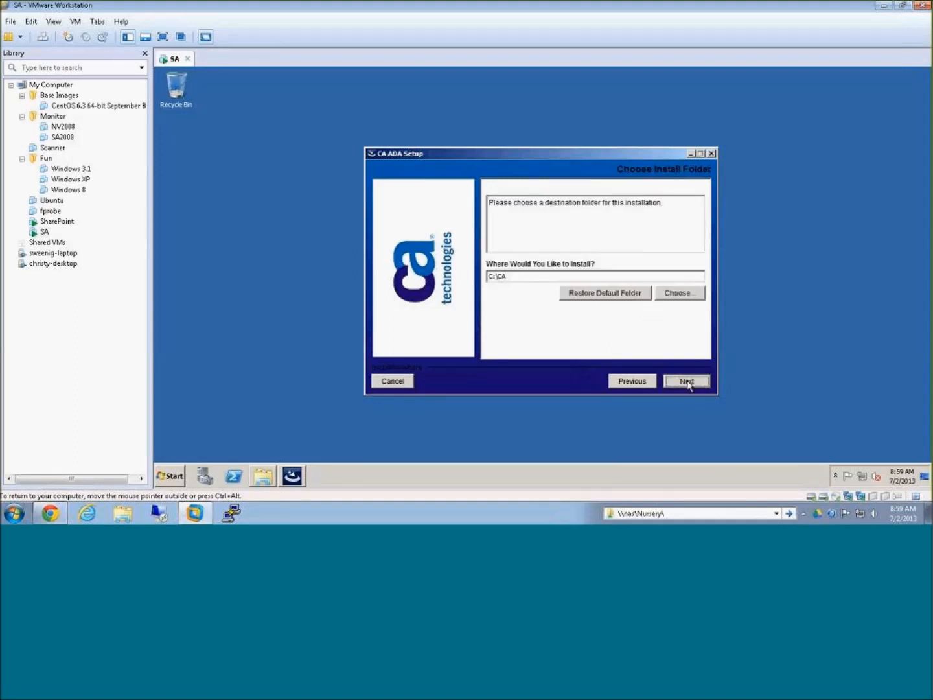
# Step: Create a NetQoS folder on New Volume (D:), set it as the install folder, and start the installation
pyautogui.click(516, 275)
pyautogui.moveTo(516, 276); pyautogui.dragTo(455, 275)
pyautogui.click(518, 277)
pyautogui.click(682, 292)
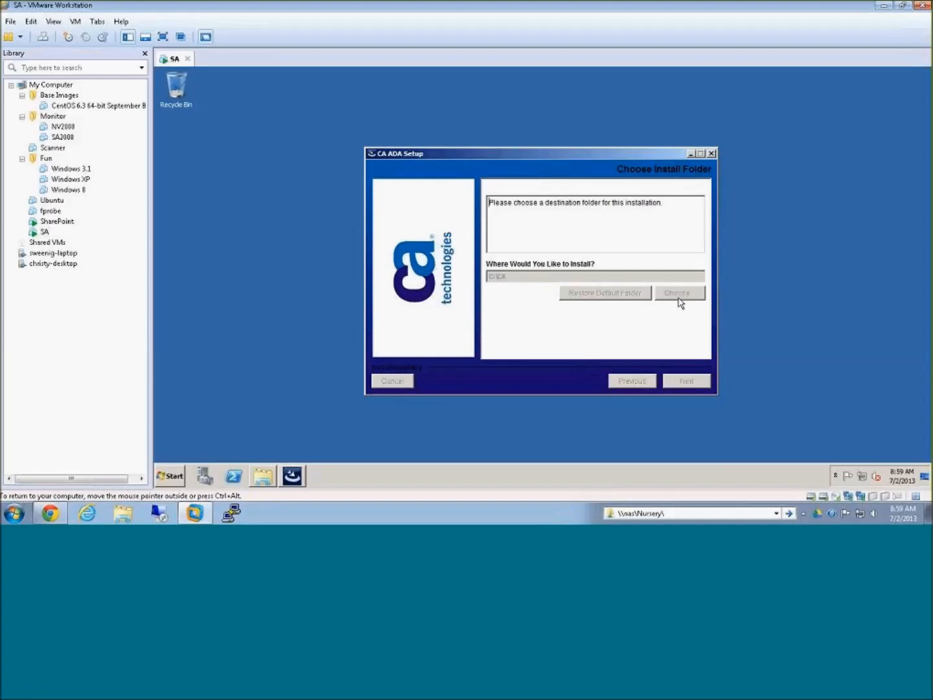
pyautogui.doubleClick(495, 260)
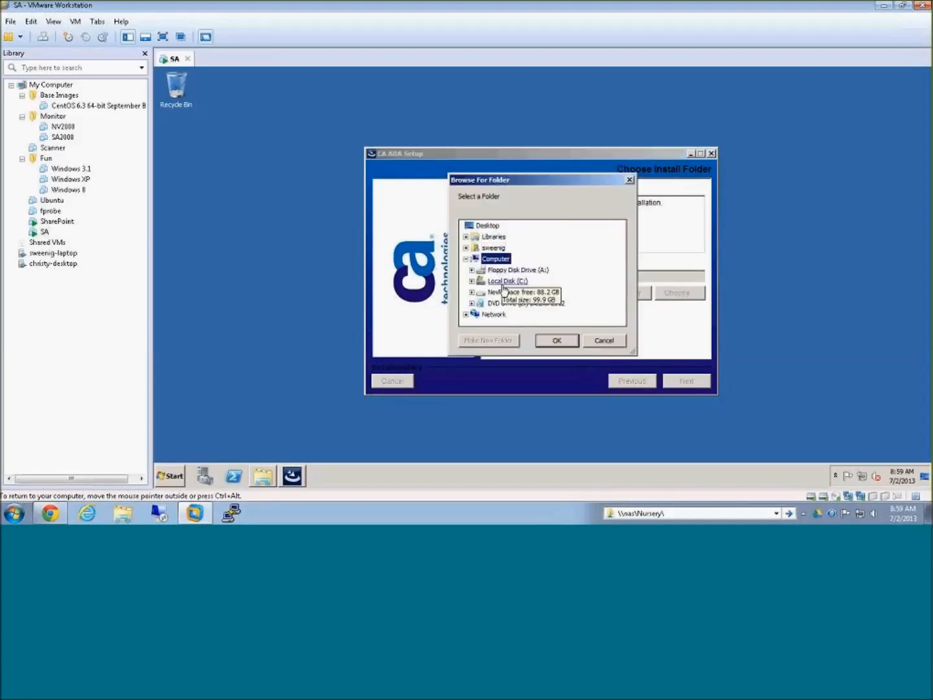
pyautogui.doubleClick(502, 292)
pyautogui.click(490, 341)
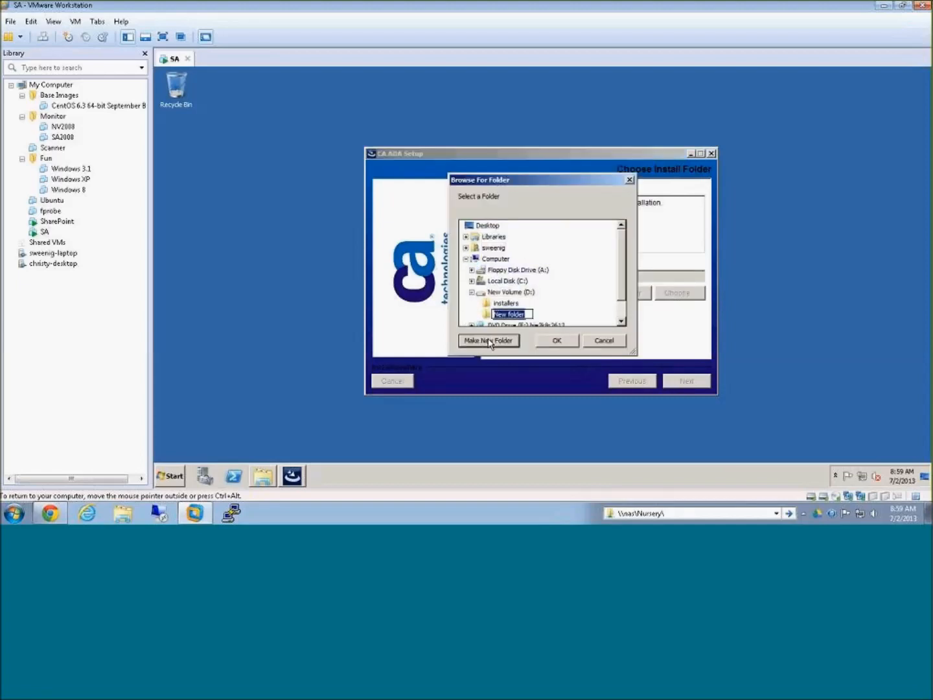
pyautogui.write('NE')
pyautogui.press('BackSpace')
pyautogui.write('etQoS')
pyautogui.press('Return')
pyautogui.click(555, 341)
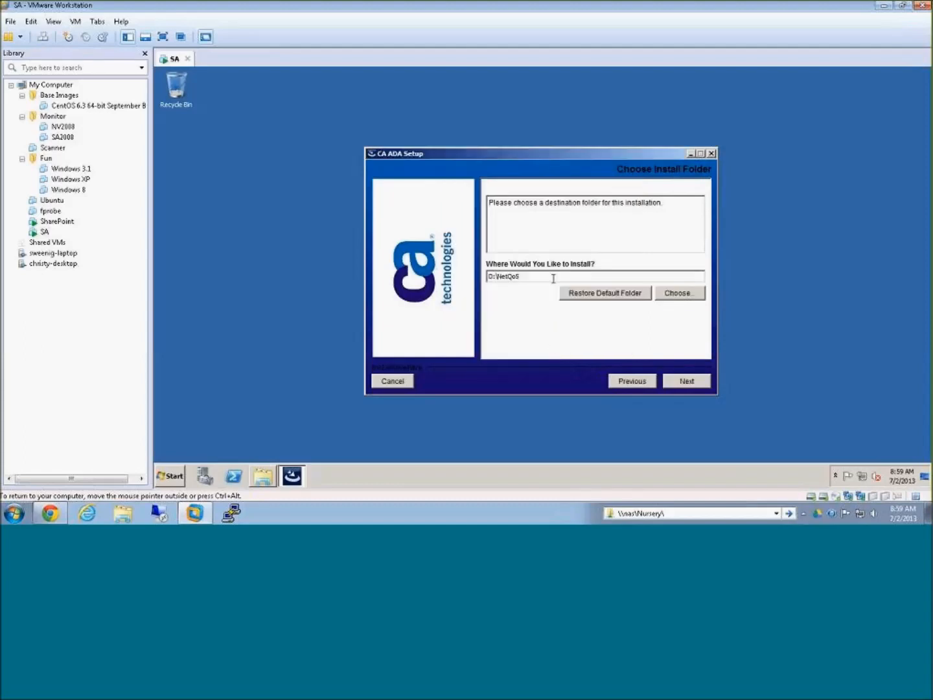
pyautogui.click(687, 382)
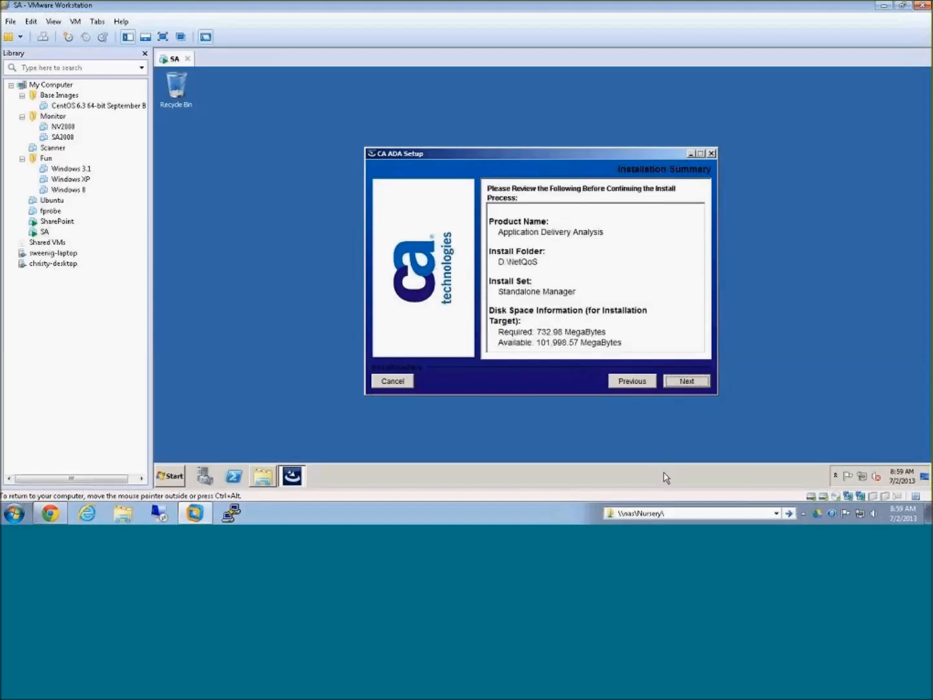
pyautogui.click(683, 382)
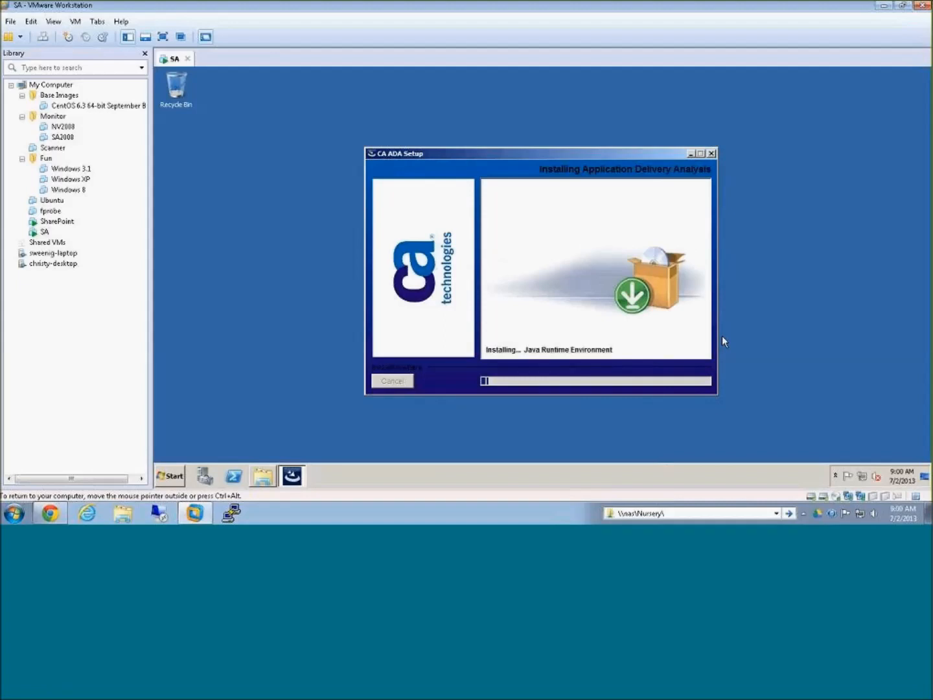
# Step: Copy the SuperAgent license file from D:\installers into a new licenses folder inside D:\NetQoS
pyautogui.click(268, 478)
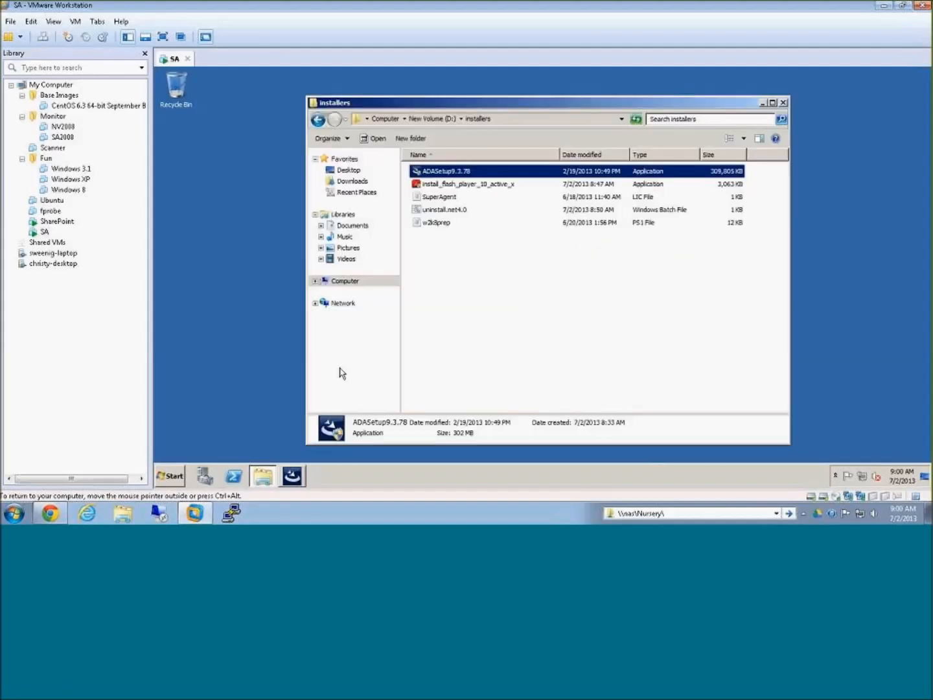
pyautogui.click(441, 198)
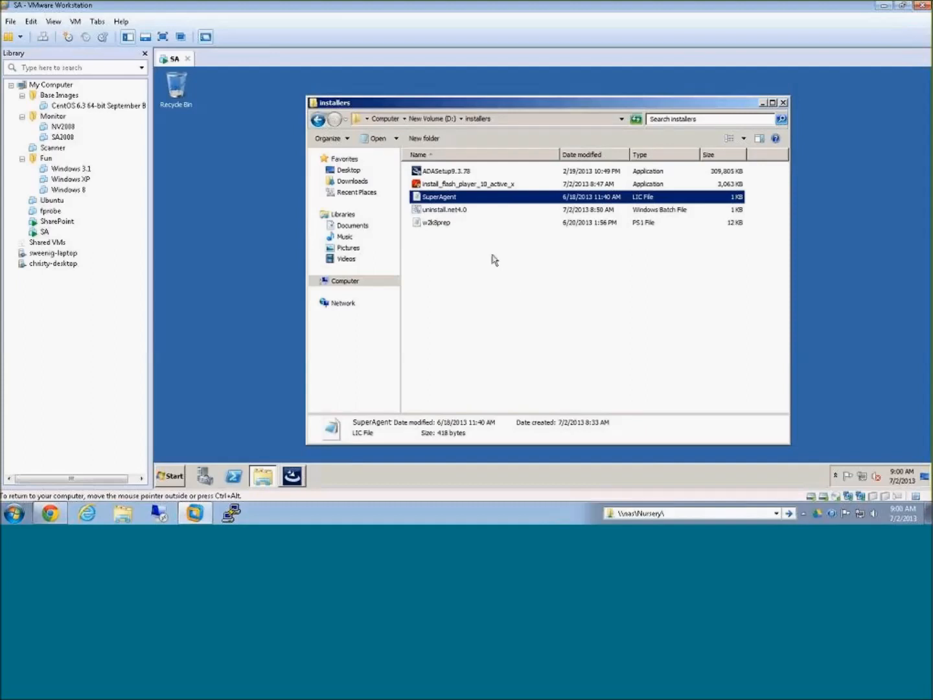
pyautogui.click(433, 120)
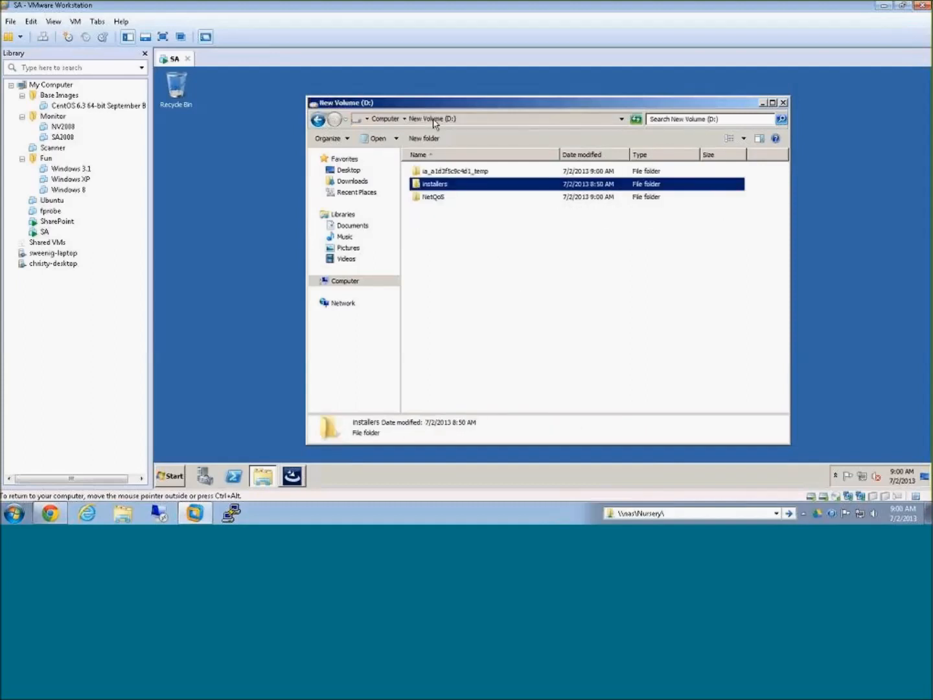
pyautogui.doubleClick(434, 197)
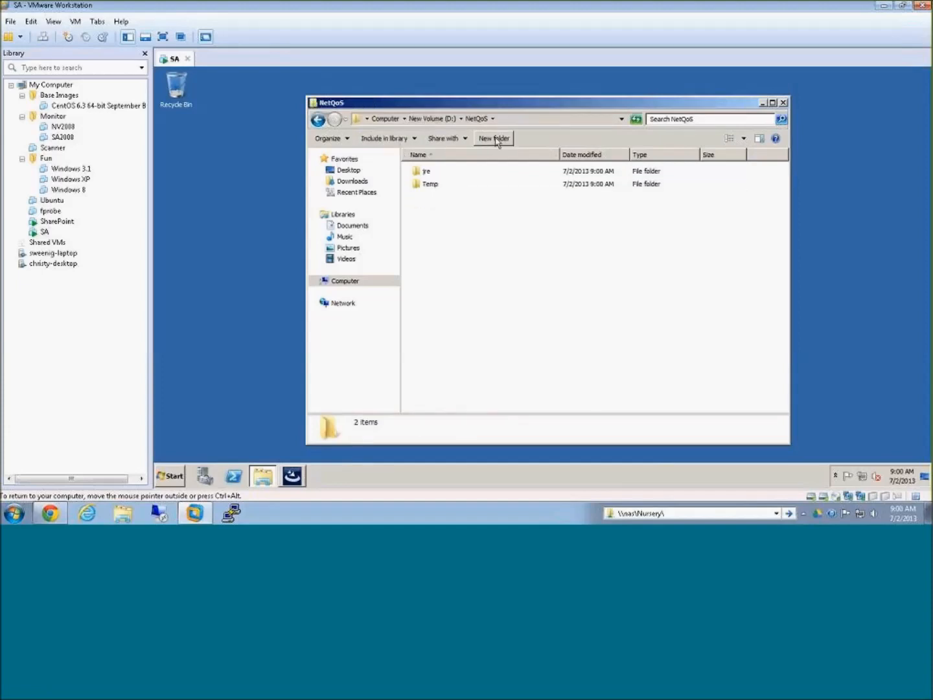
pyautogui.click(497, 139)
pyautogui.write('licenses')
pyautogui.press('Return')
pyautogui.press('Return')
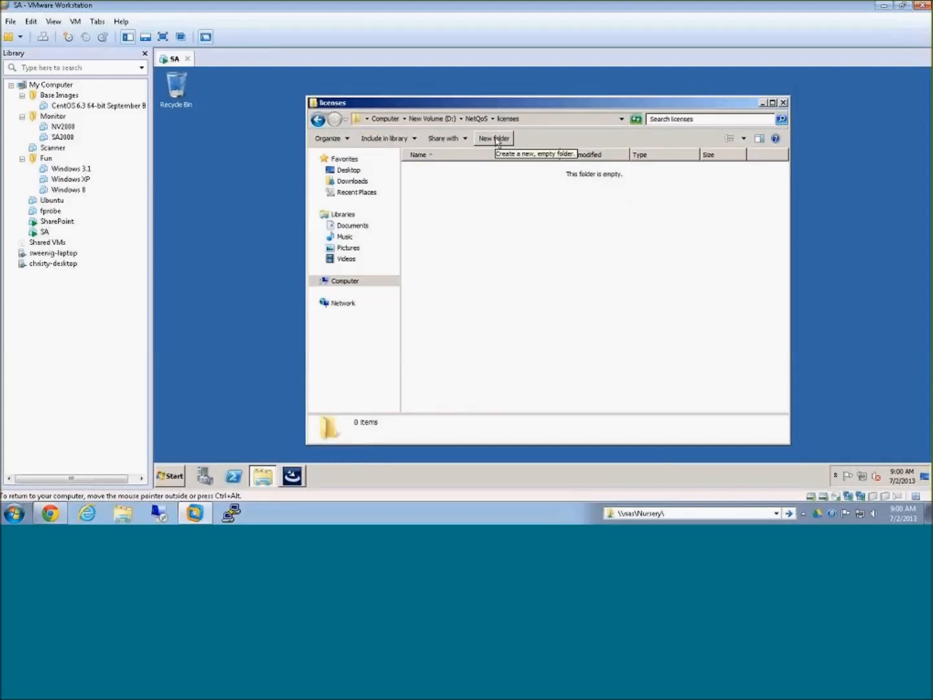
pyautogui.hotkey('ctrl', 'v')
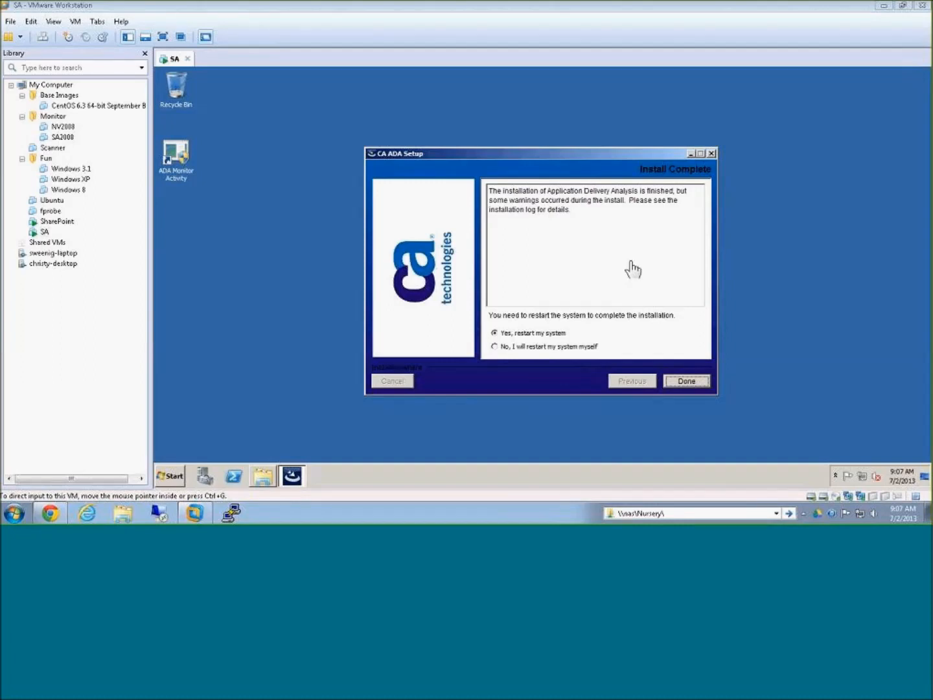
# Step: Finish the CA ADA Setup with the option to restart the system immediately
pyautogui.click(494, 333)
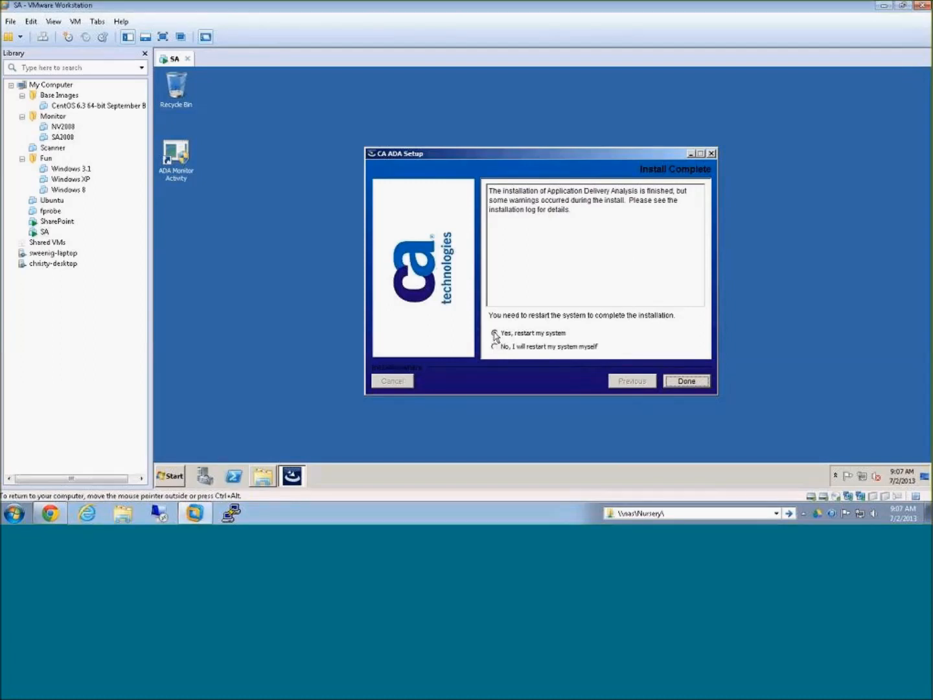
pyautogui.click(689, 383)
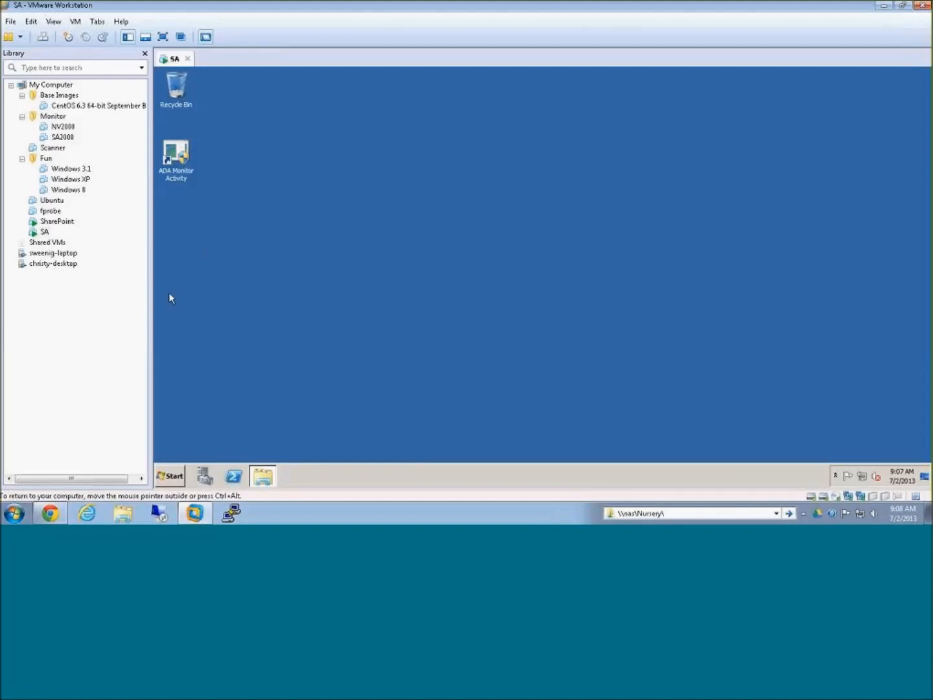
pyautogui.click(264, 475)
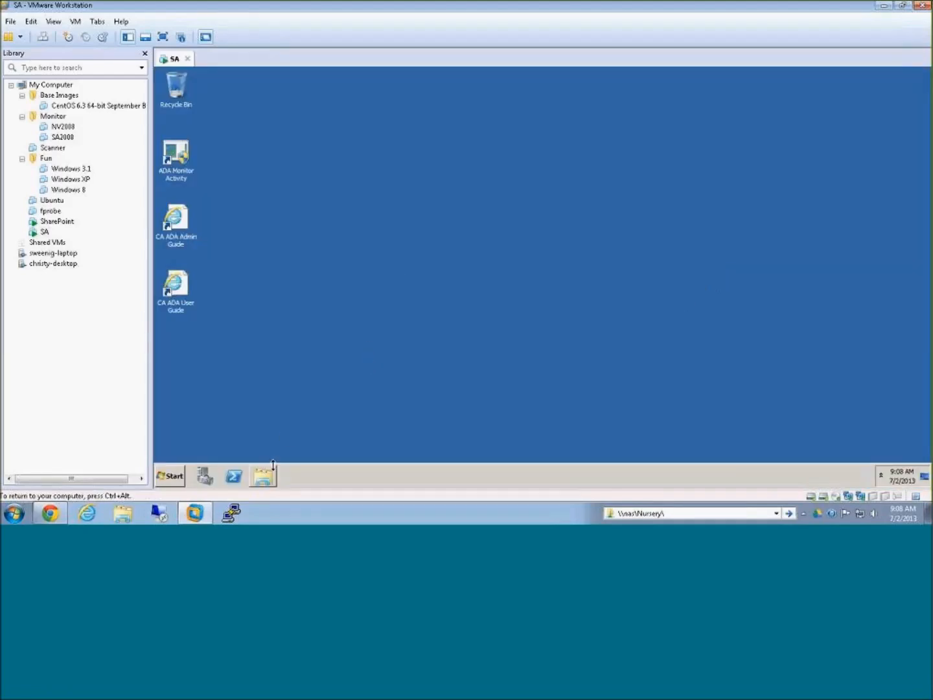
# Step: Check the Monitor adapter's status and packet activity in Network Connections, and close the open windows including Server Manager
pyautogui.click(171, 475)
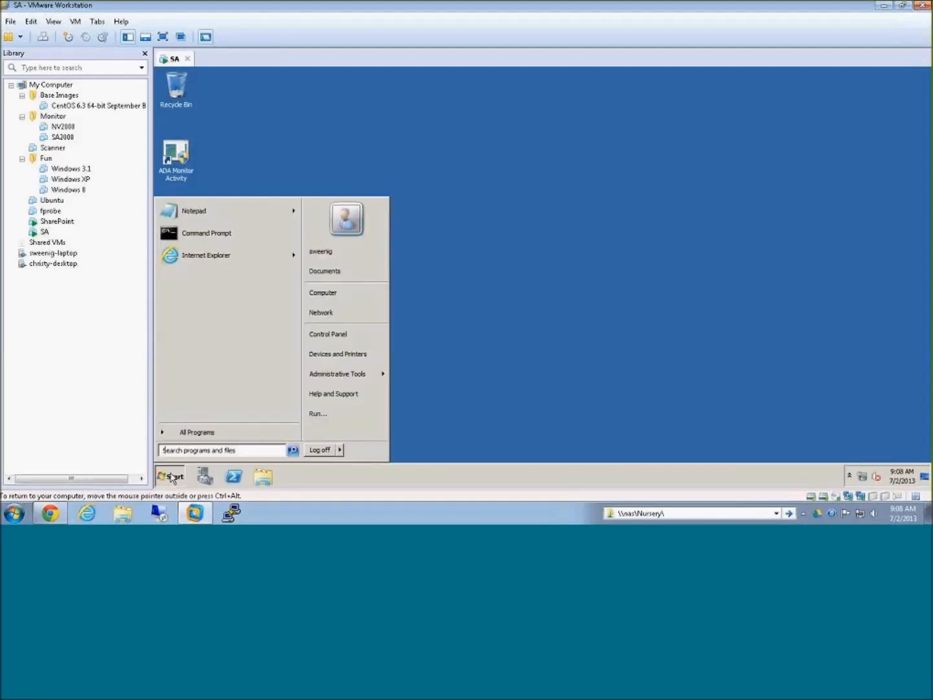
pyautogui.write('network connections')
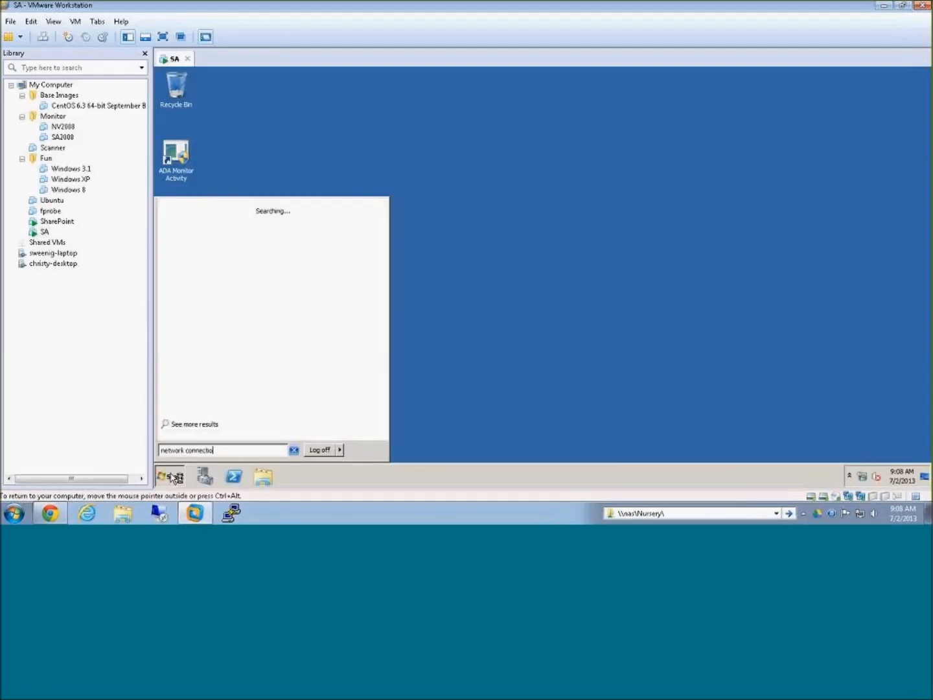
pyautogui.press('Return')
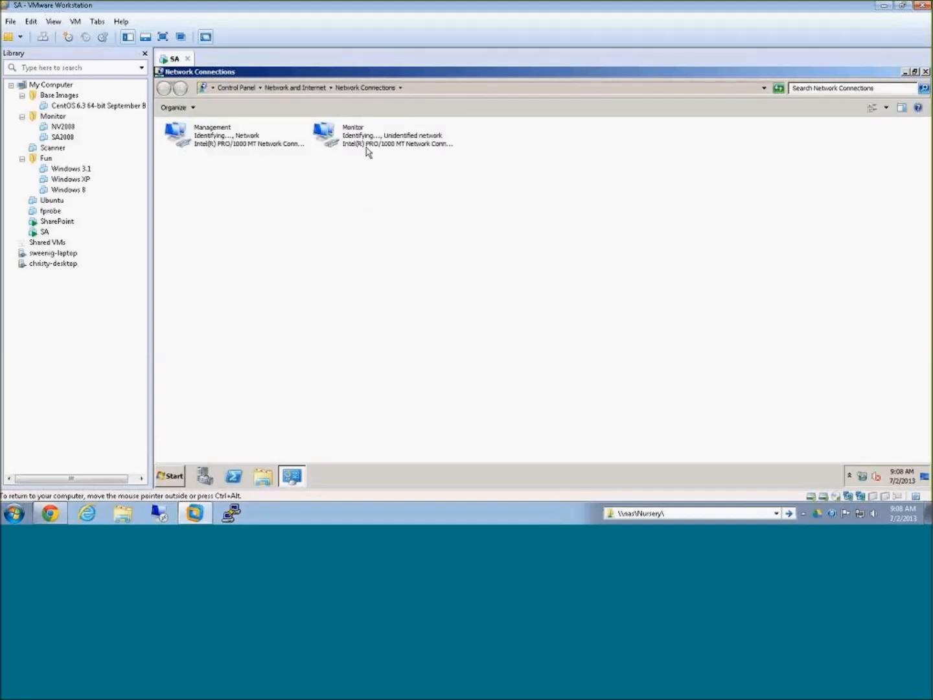
pyautogui.rightClick(362, 139)
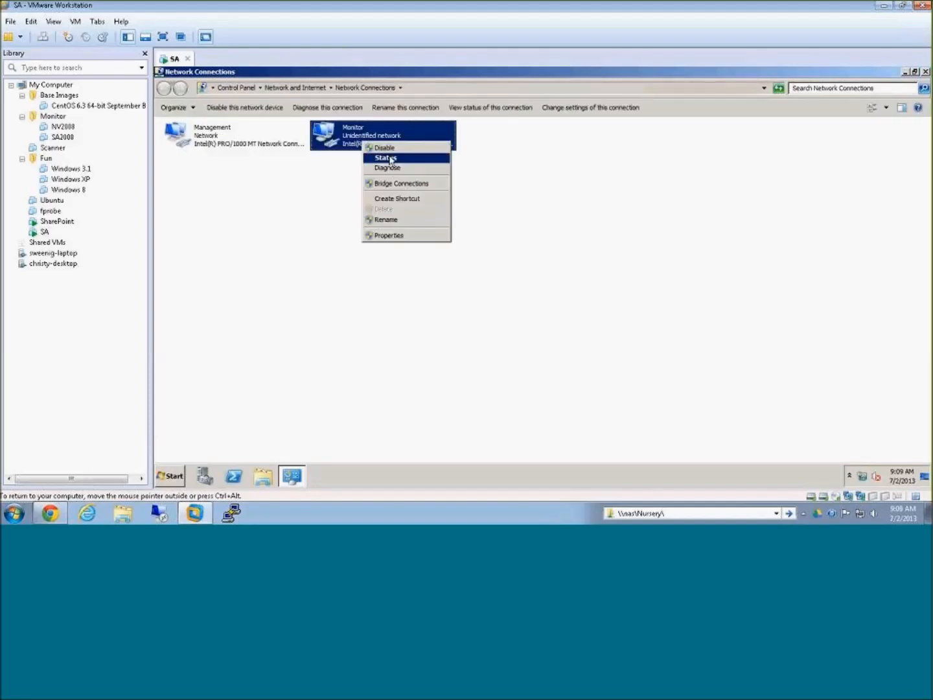
pyautogui.click(386, 157)
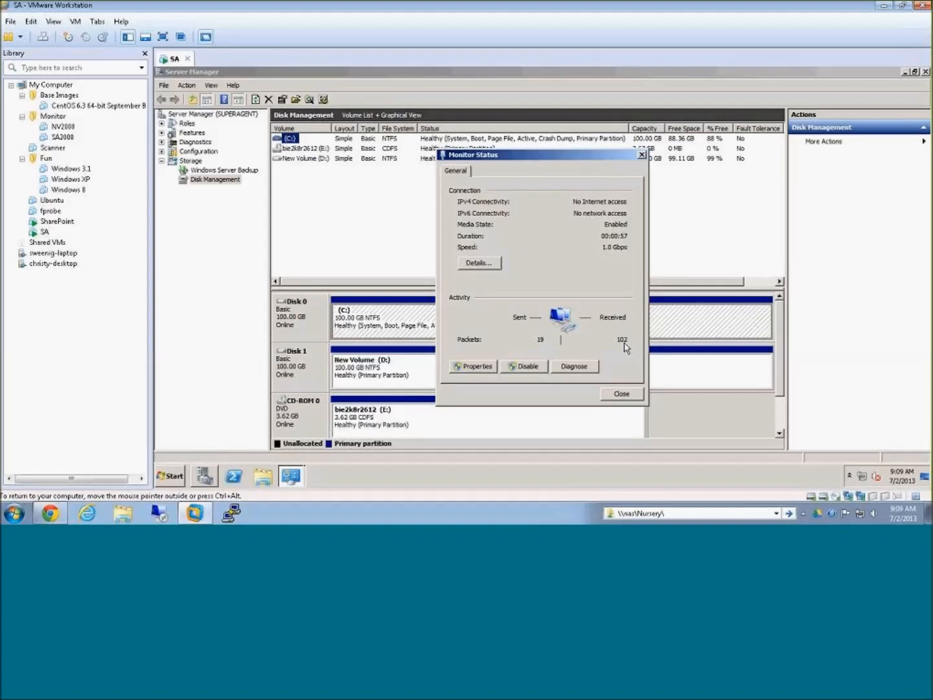
pyautogui.click(621, 393)
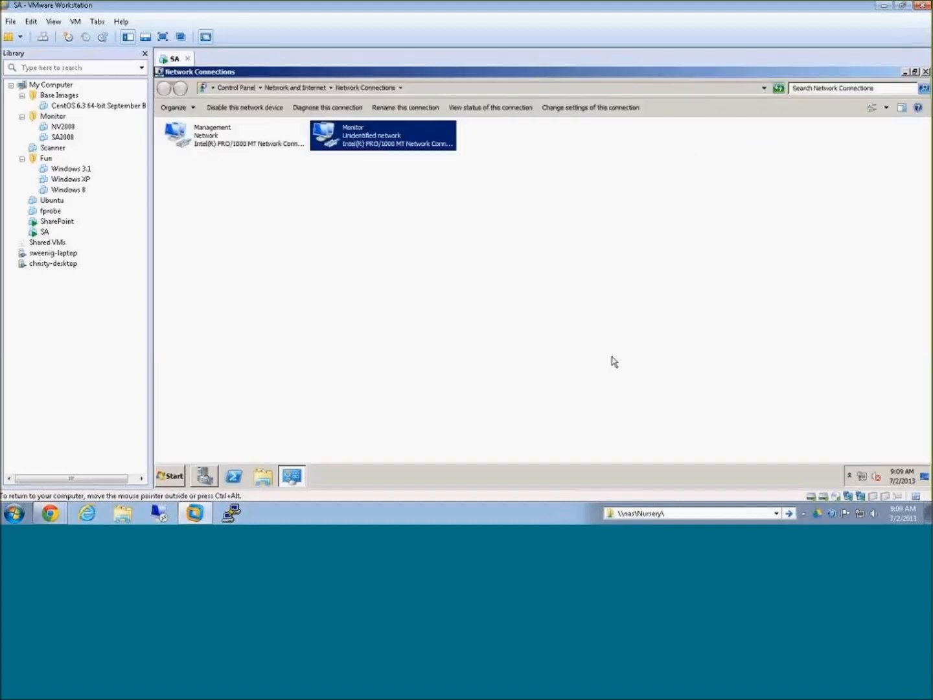
pyautogui.click(925, 72)
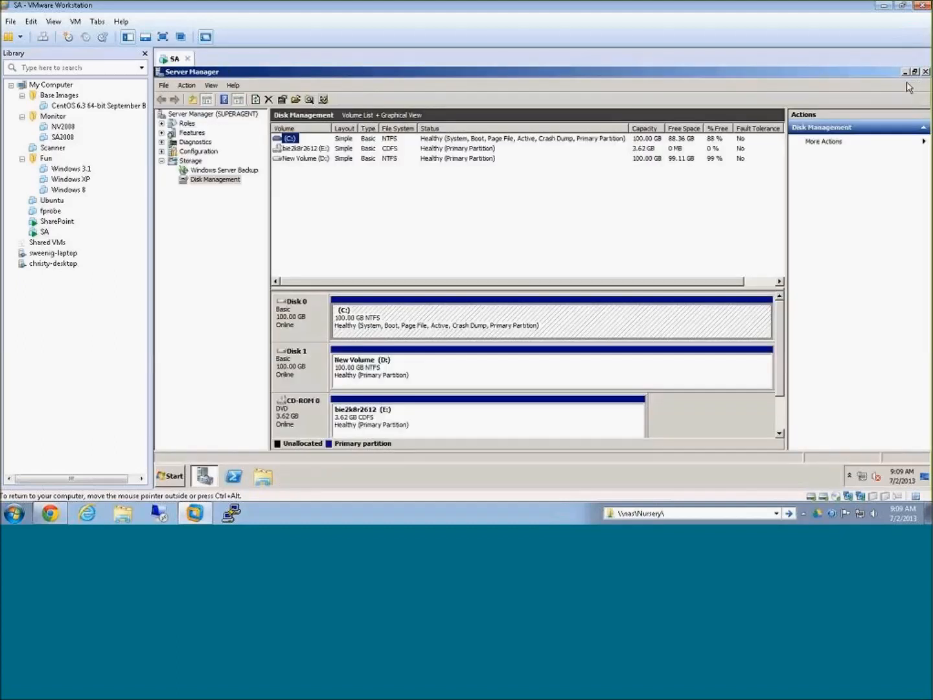
pyautogui.click(925, 71)
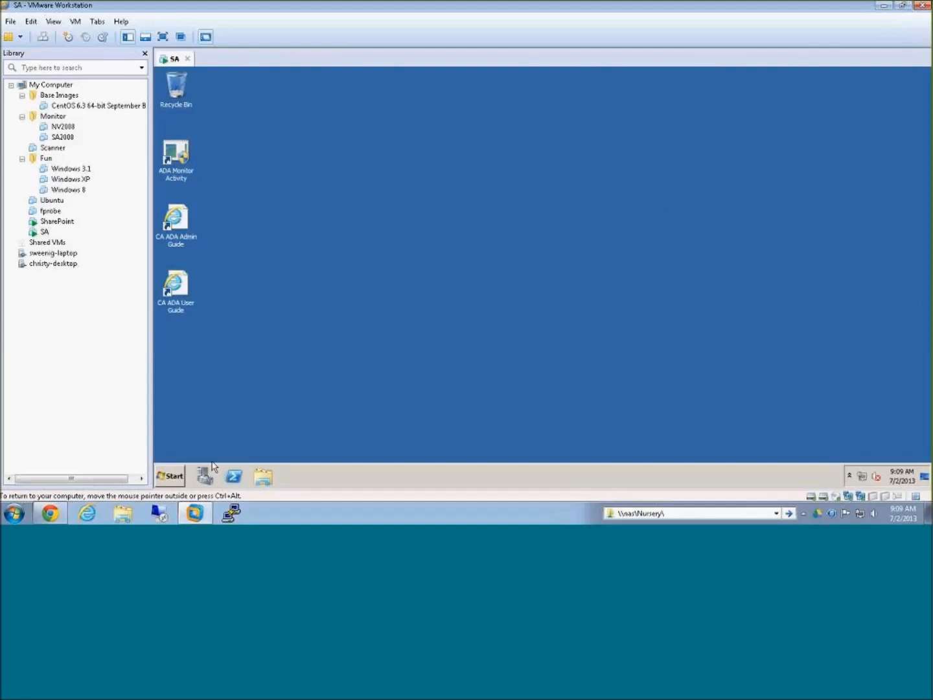
# Step: Launch Internet Explorer on the virtual machine and browse to localhost to load the ADA console
pyautogui.click(167, 477)
pyautogui.click(226, 259)
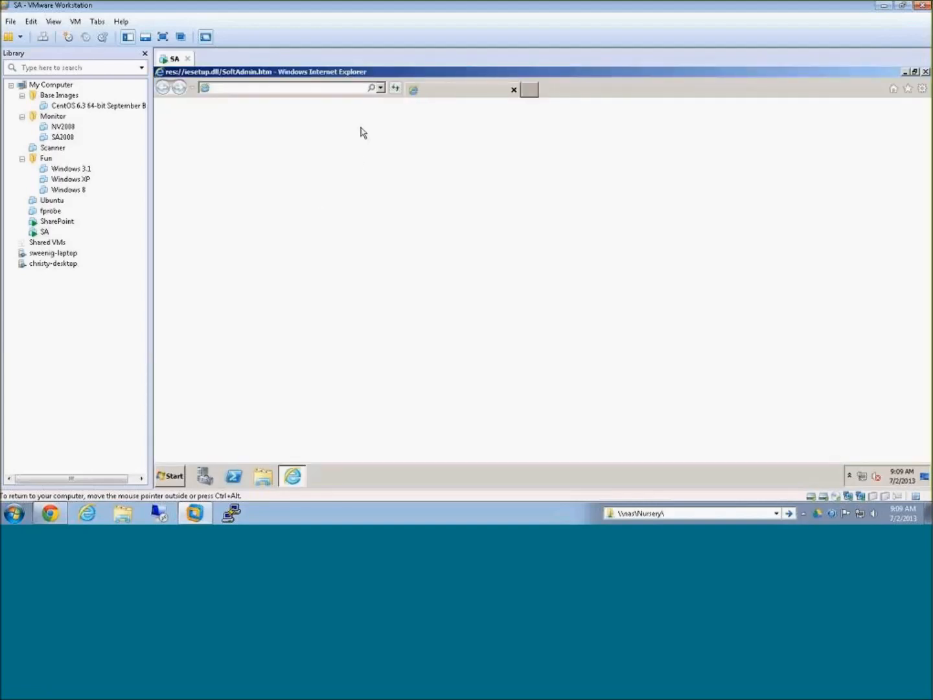
pyautogui.click(334, 90)
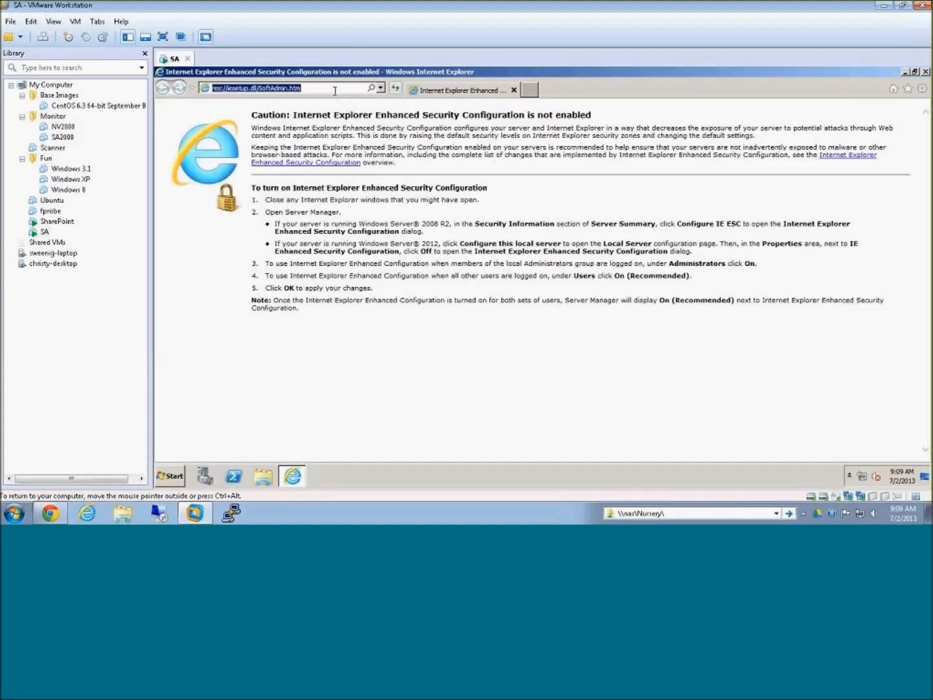
pyautogui.write('localhost')
pyautogui.press('Return')
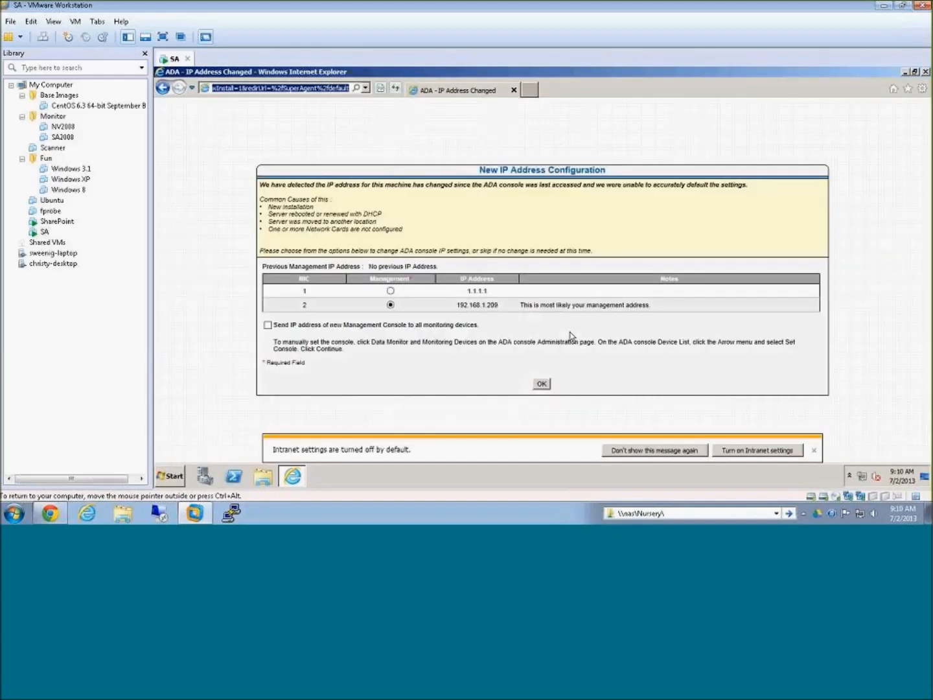
# Step: Permanently dismiss the intranet settings message and accept NIC 2 (192.168.1.209) as the management address
pyautogui.click(674, 451)
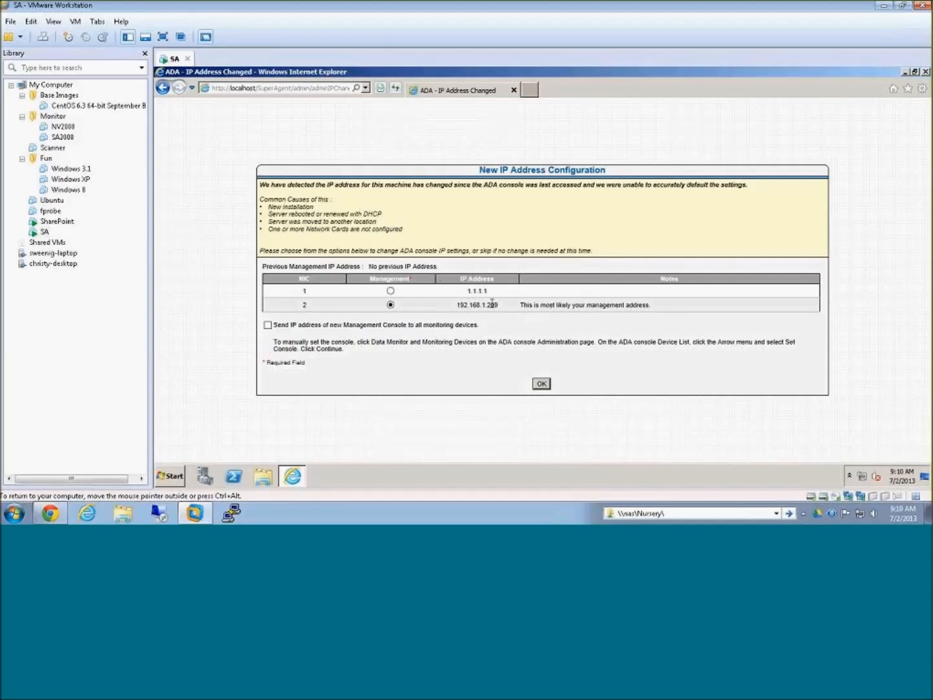
pyautogui.moveTo(466, 291); pyautogui.dragTo(509, 310)
pyautogui.click(509, 310)
pyautogui.click(537, 385)
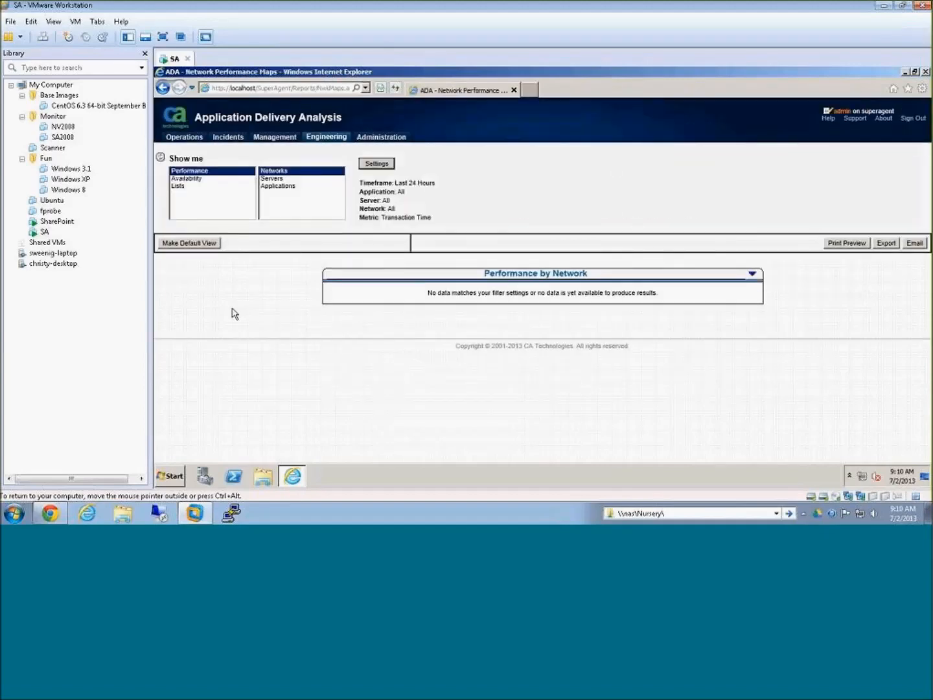
# Step: Start adding an ADA monitor in the console's administration area and enter 192.168.1.209 as its management address
pyautogui.click(386, 137)
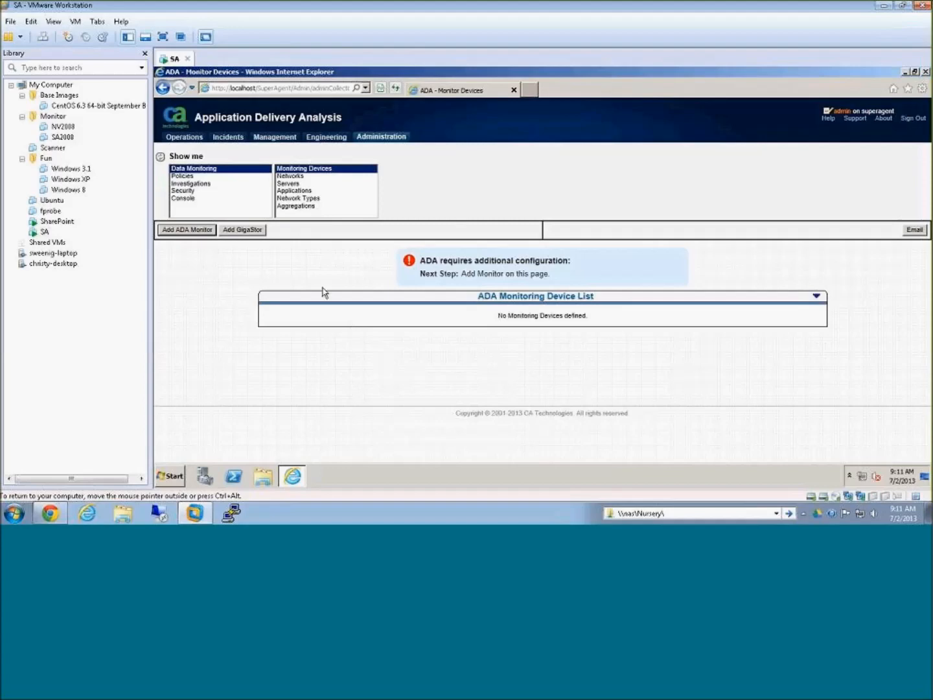
pyautogui.click(174, 232)
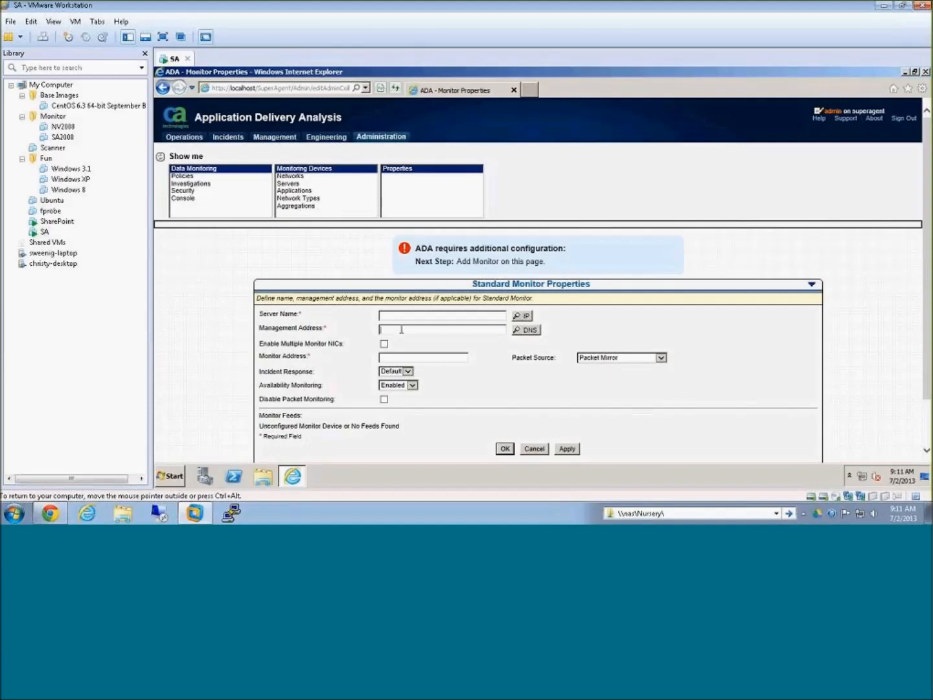
pyautogui.write('192.168.1.209')
# Step: Run ipconfig in a Command Prompt to check the Monitor and Management adapters' IP addresses, and close the prompt
pyautogui.click(175, 478)
pyautogui.click(197, 234)
pyautogui.write('ipconfig')
pyautogui.press('Return')
pyautogui.scroll(4, 408, 231)
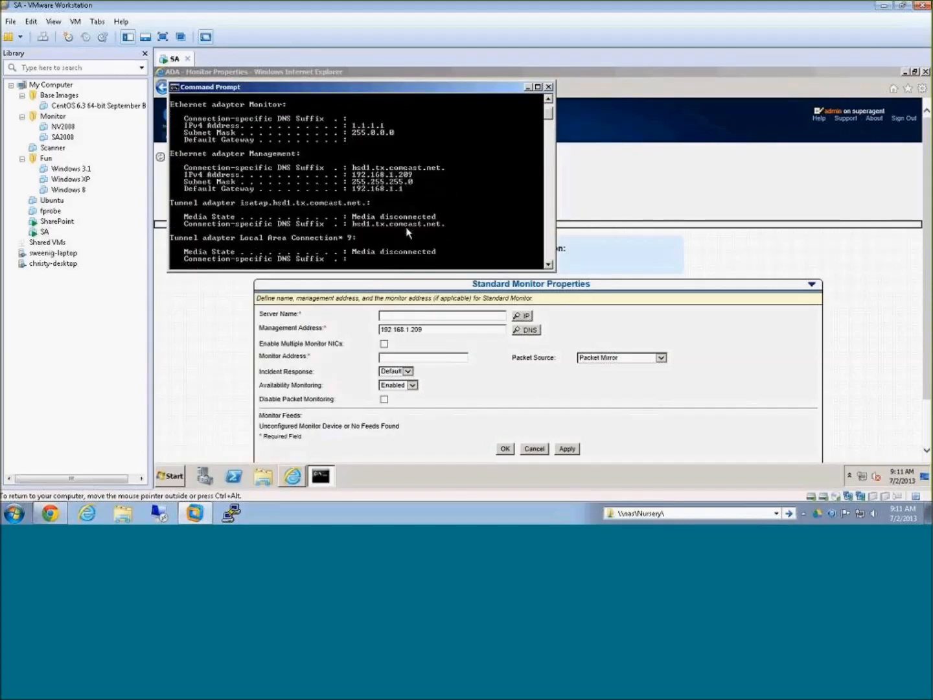
pyautogui.click(548, 86)
# Step: Run the DNS lookup for management address 192.168.1.209, allowing the localhost pop-up once and letting the page's scripts continue
pyautogui.click(449, 332)
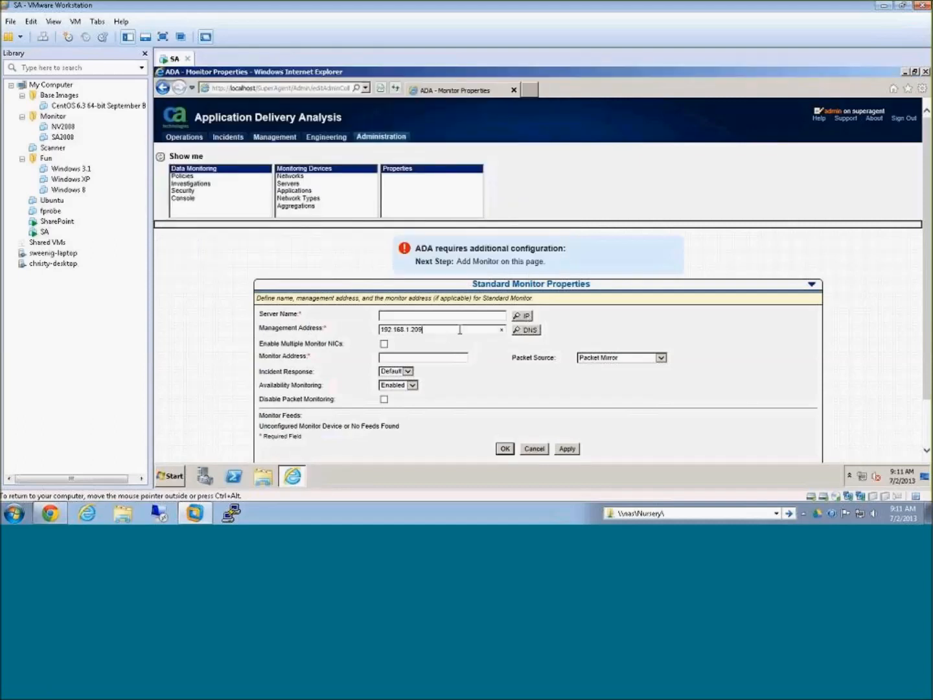
pyautogui.click(528, 331)
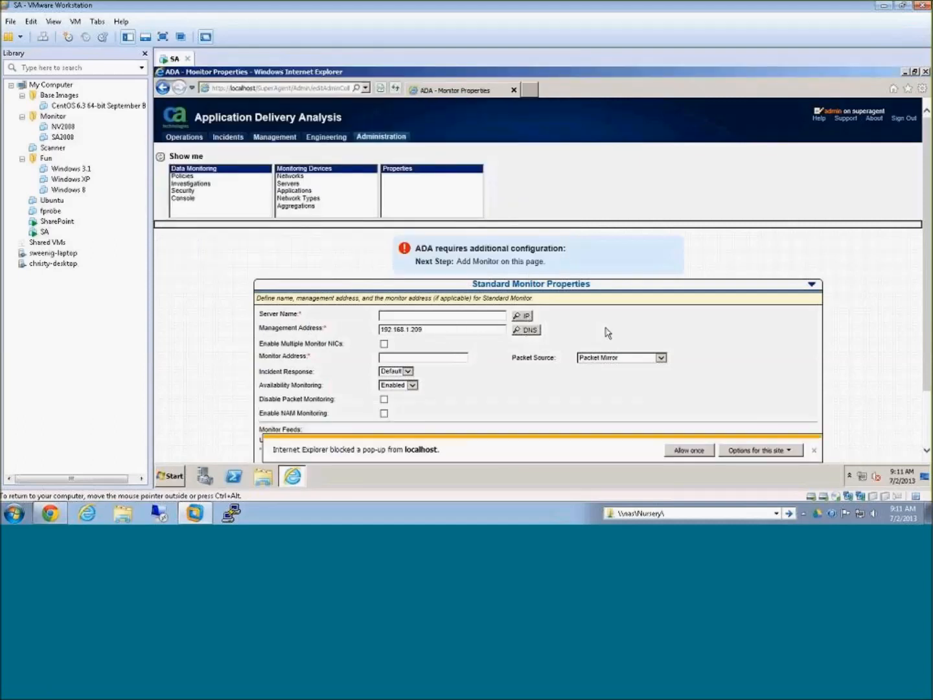
pyautogui.click(688, 449)
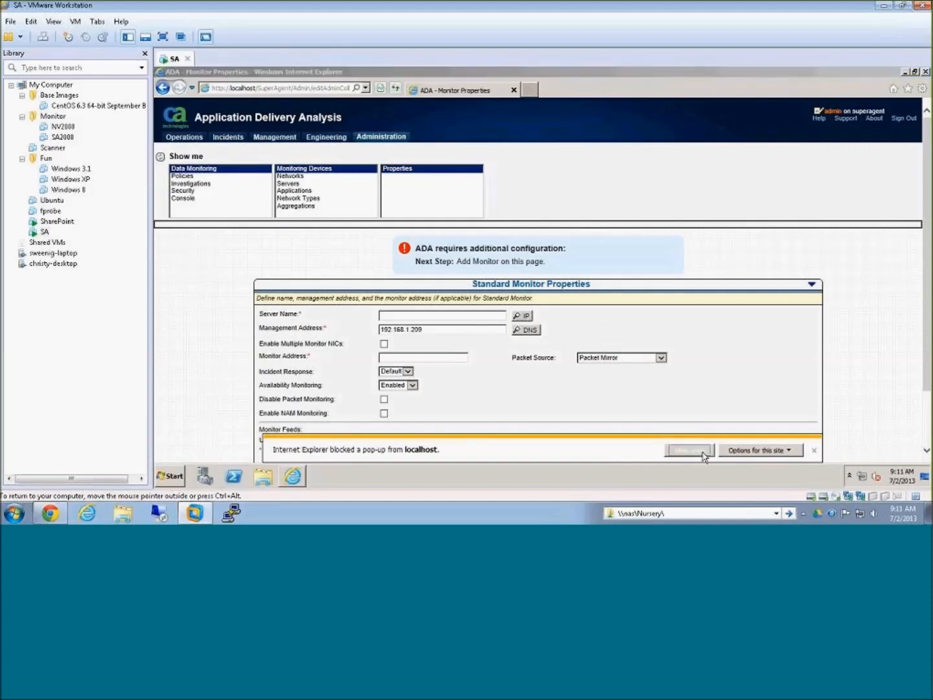
pyautogui.click(583, 318)
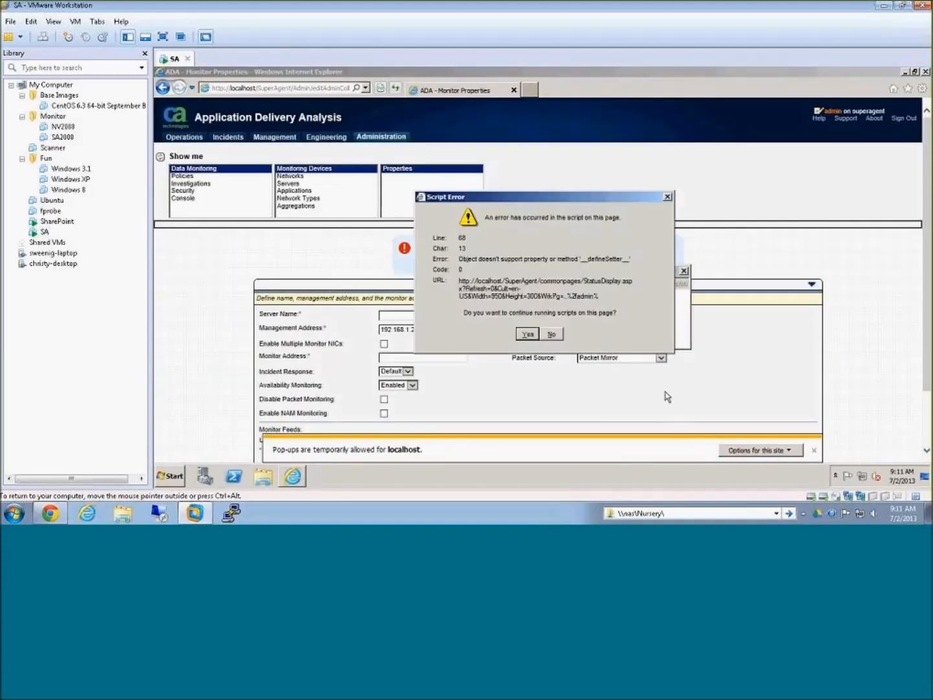
pyautogui.click(528, 333)
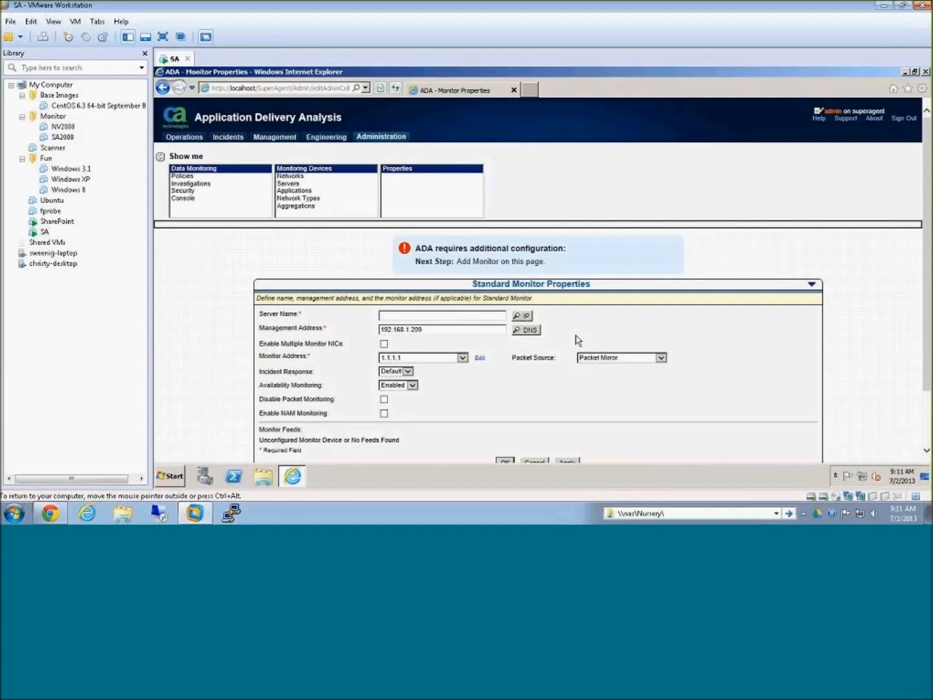
# Step: Name the monitor server superagent, keep 1.1.1.1 as its monitor address, and save the standard monitor
pyautogui.write('superagent')
pyautogui.press('Tab')
pyautogui.scroll(-3, 519, 317)
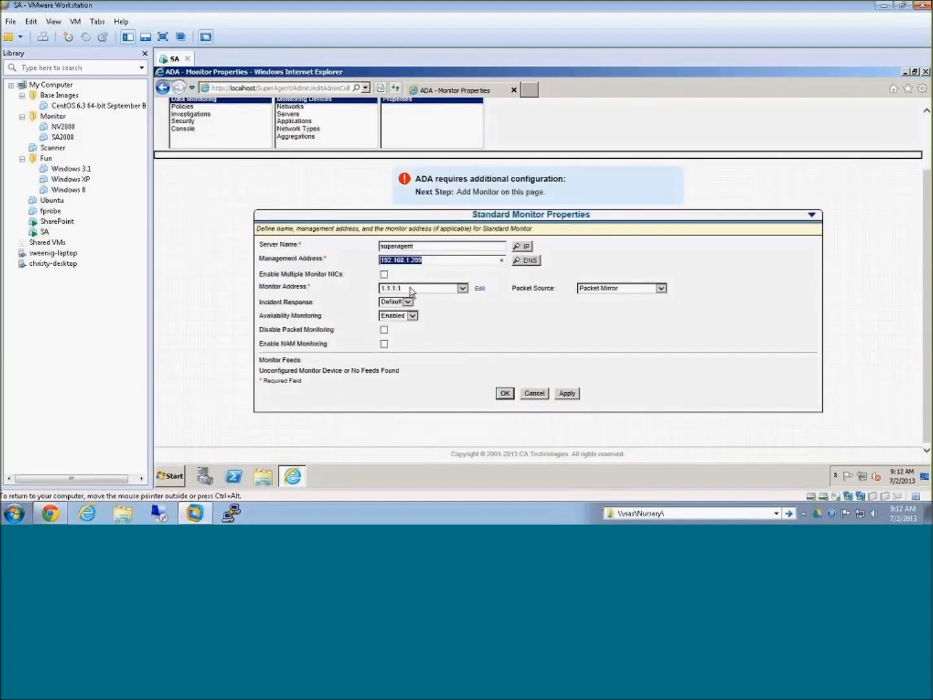
pyautogui.click(464, 290)
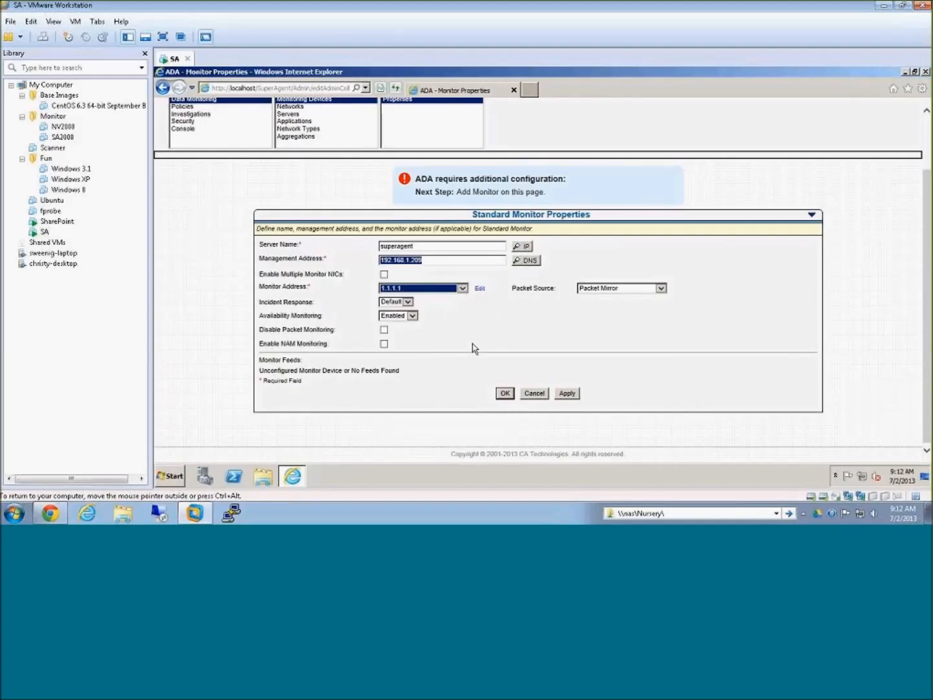
pyautogui.click(505, 394)
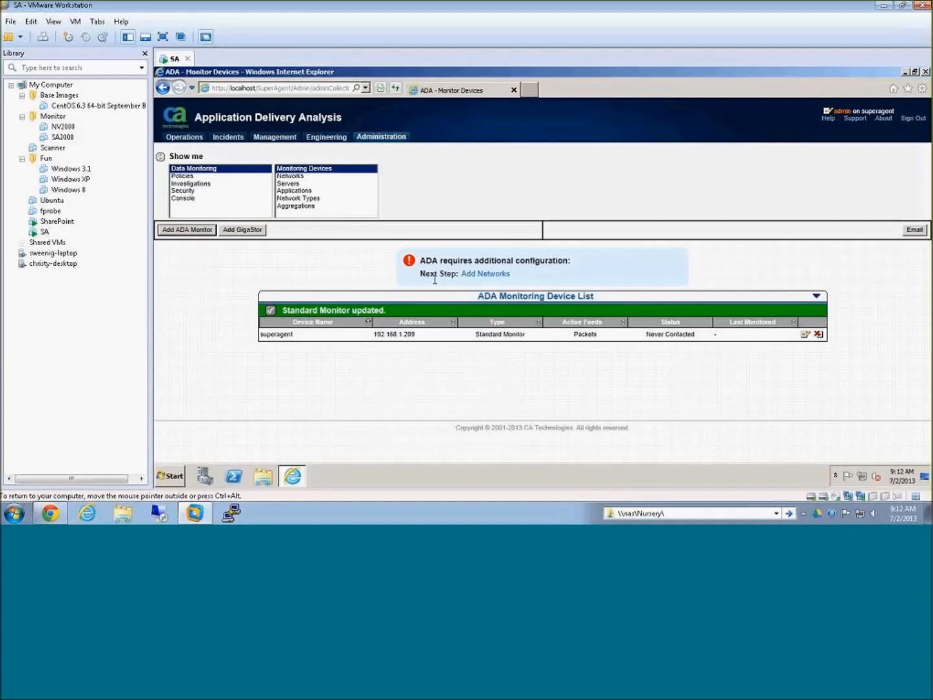
# Step: Follow the additional-configuration notice to the page for adding networks
pyautogui.moveTo(422, 260); pyautogui.dragTo(578, 267)
pyautogui.click(570, 271)
pyautogui.click(501, 274)
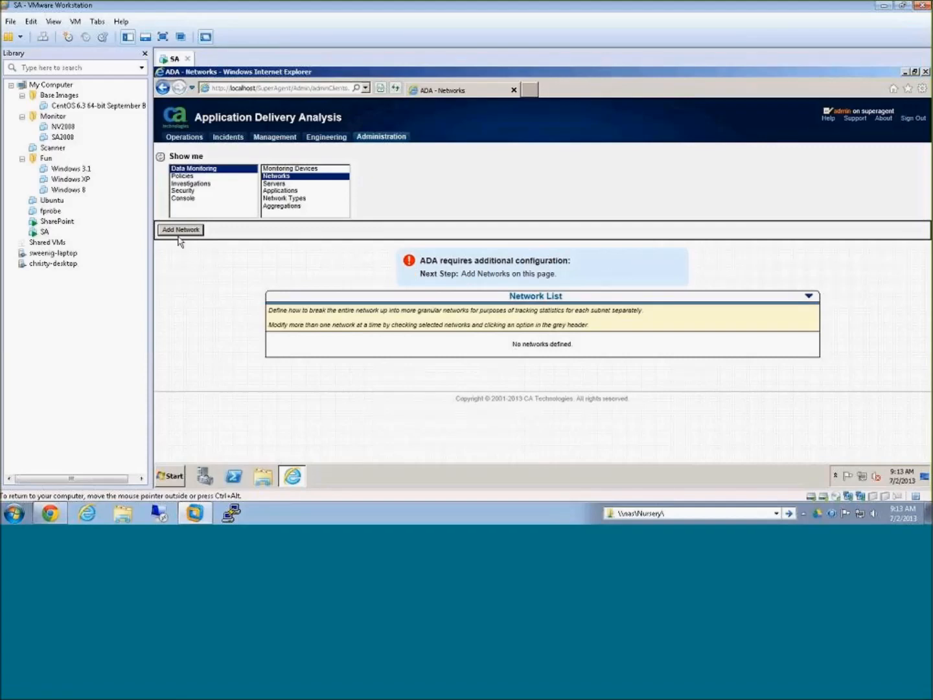
# Step: Examine the CSV format and example entries for importing network definitions from a file, and leave without importing
pyautogui.click(808, 296)
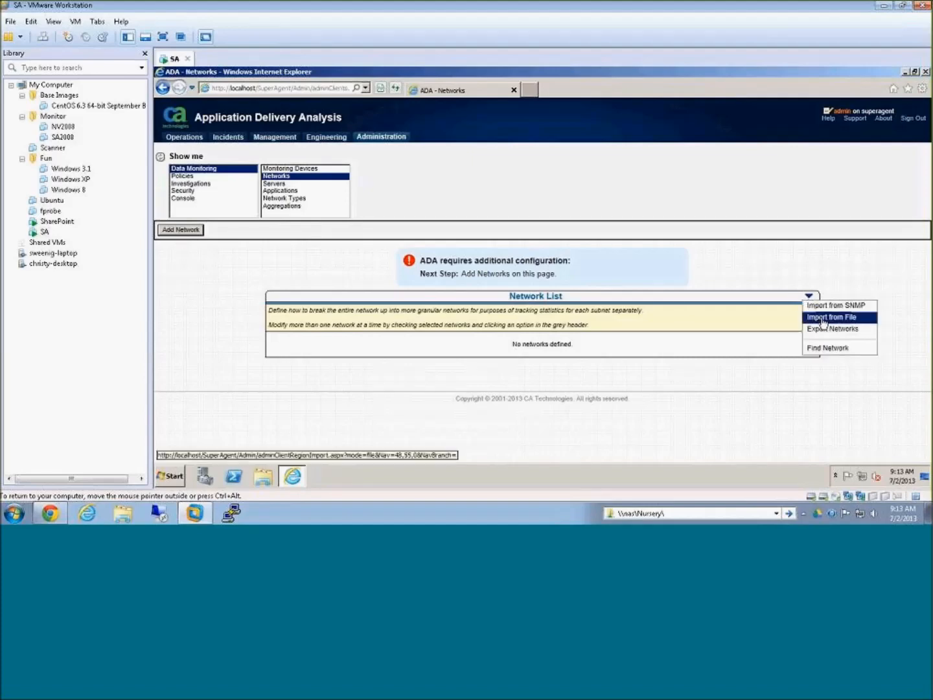
pyautogui.click(809, 297)
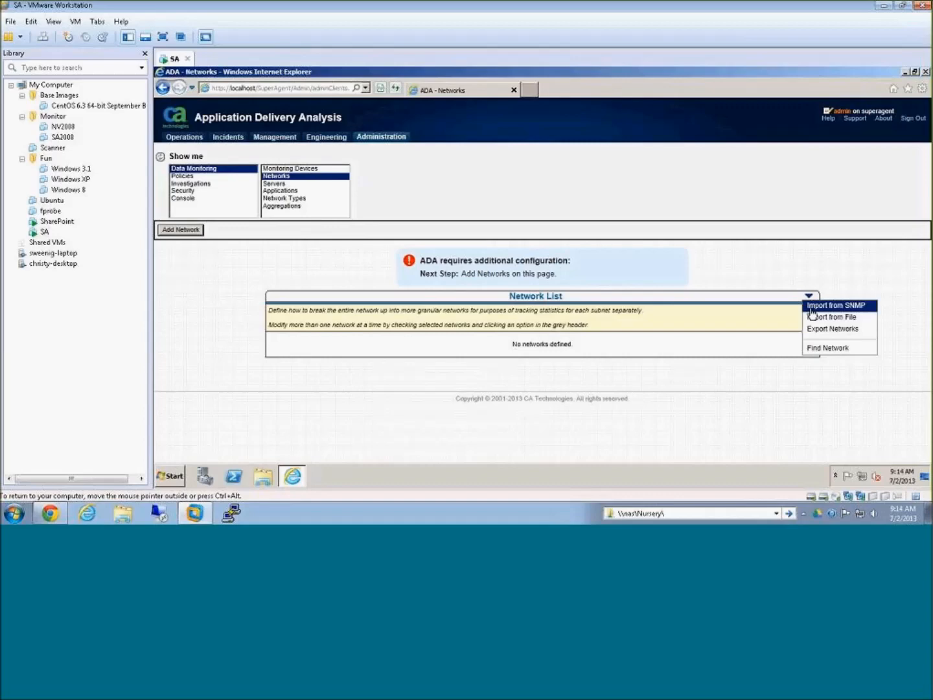
pyautogui.click(813, 316)
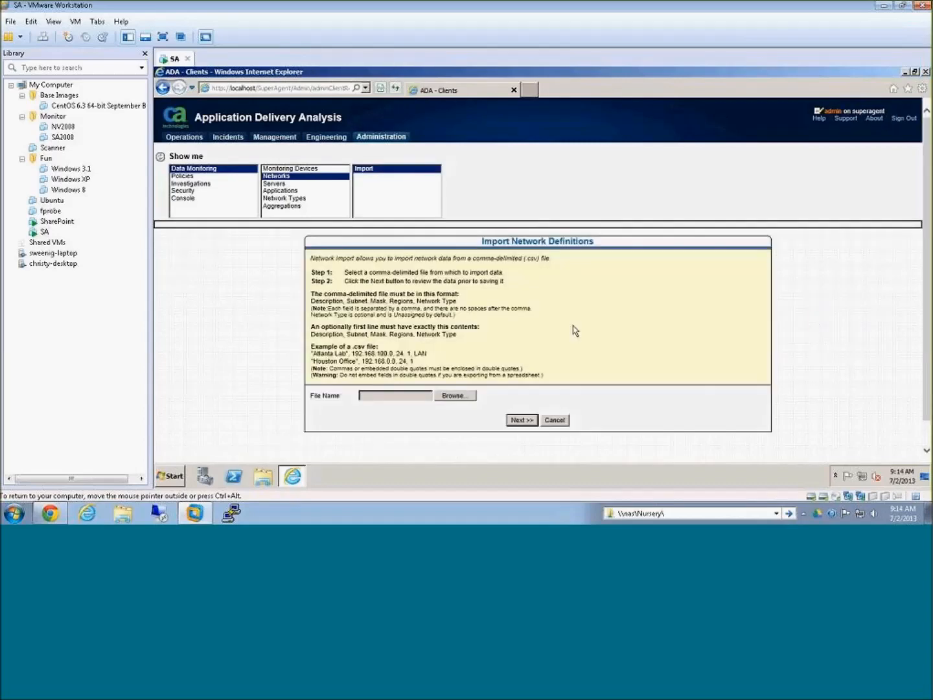
pyautogui.moveTo(311, 352); pyautogui.dragTo(426, 366)
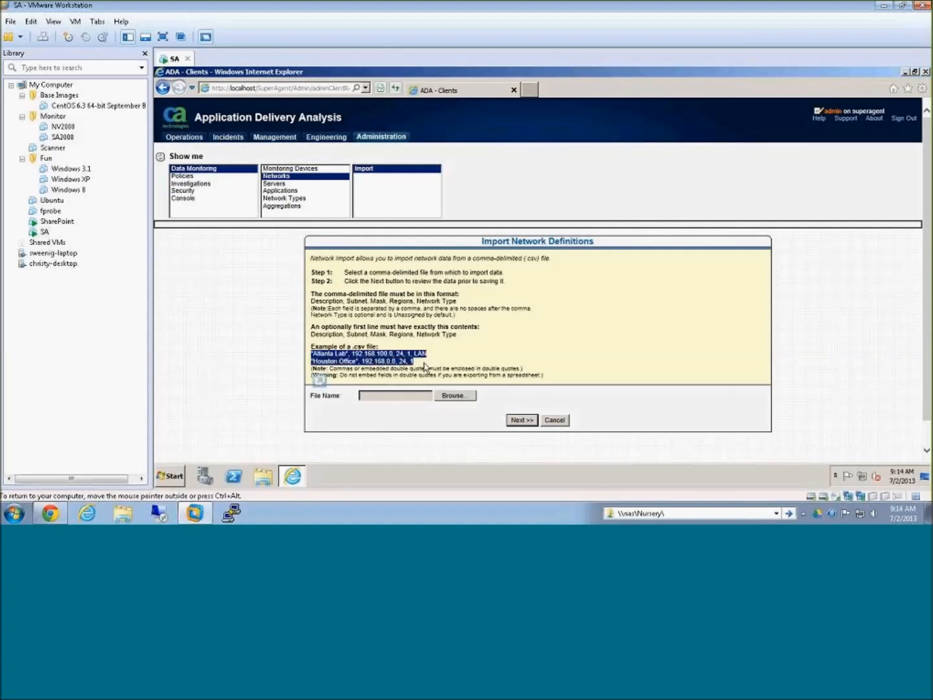
pyautogui.click(426, 367)
pyautogui.moveTo(352, 353); pyautogui.dragTo(392, 353)
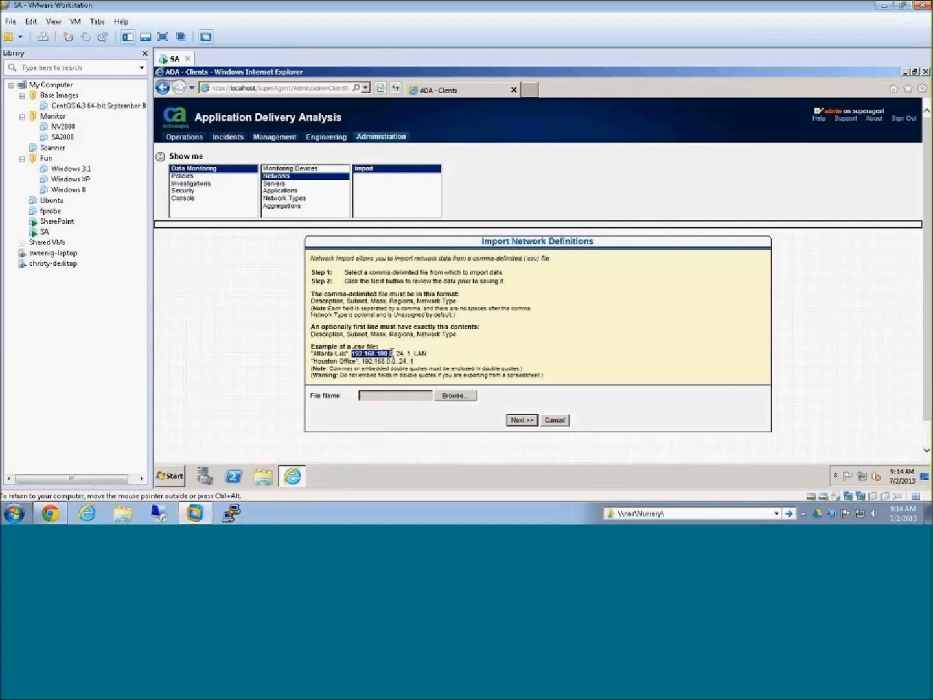
pyautogui.click(652, 364)
pyautogui.click(555, 420)
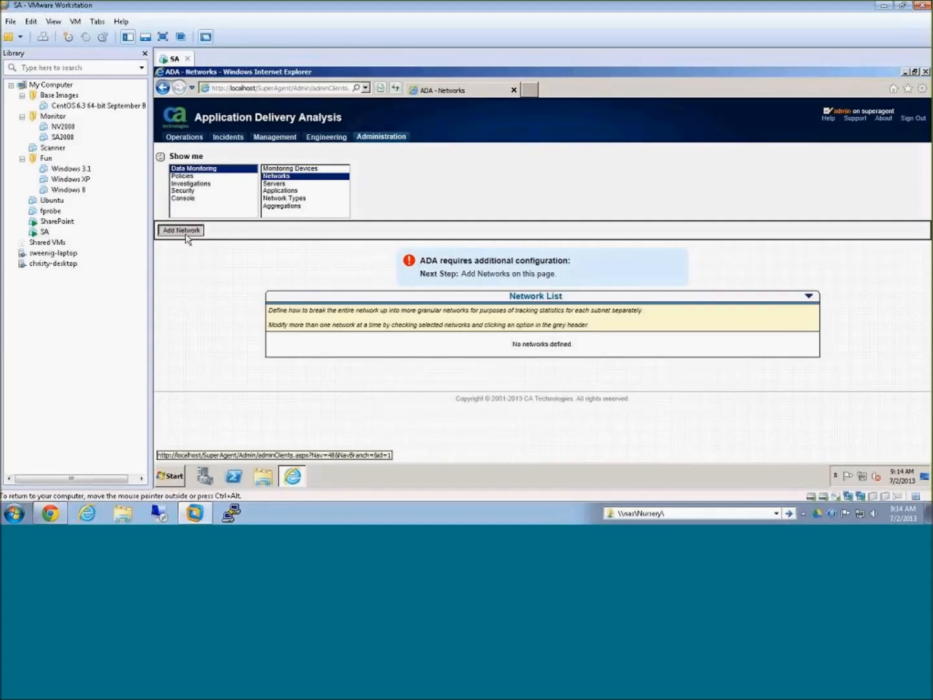
# Step: Start adding networks and define a Catch All network with subnet 0.0.0.0 and mask length 0
pyautogui.click(186, 234)
pyautogui.scroll(-3, 373, 304)
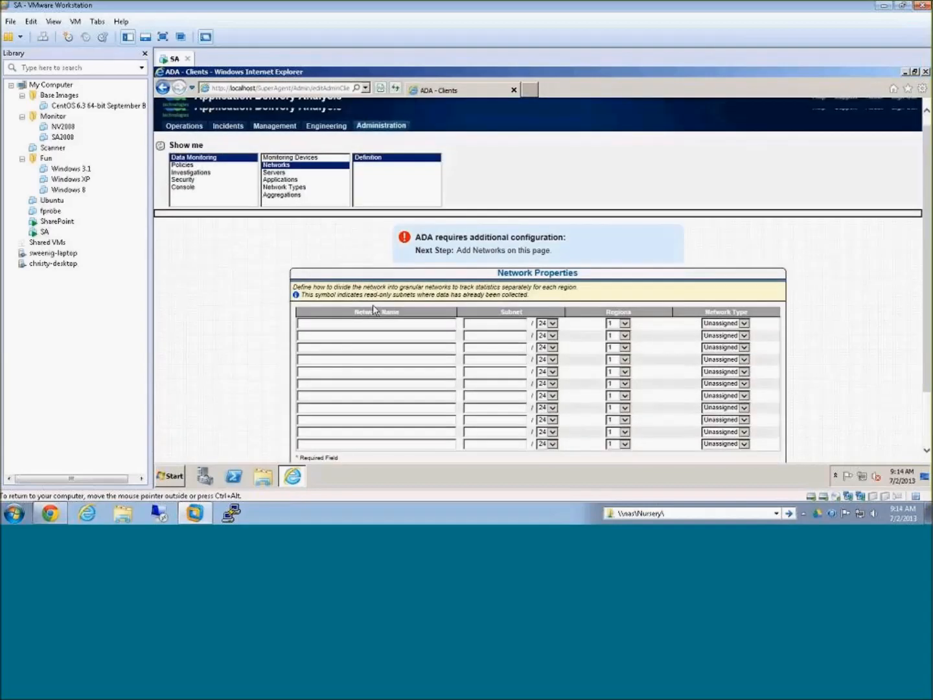
pyautogui.click(340, 254)
pyautogui.write('C')
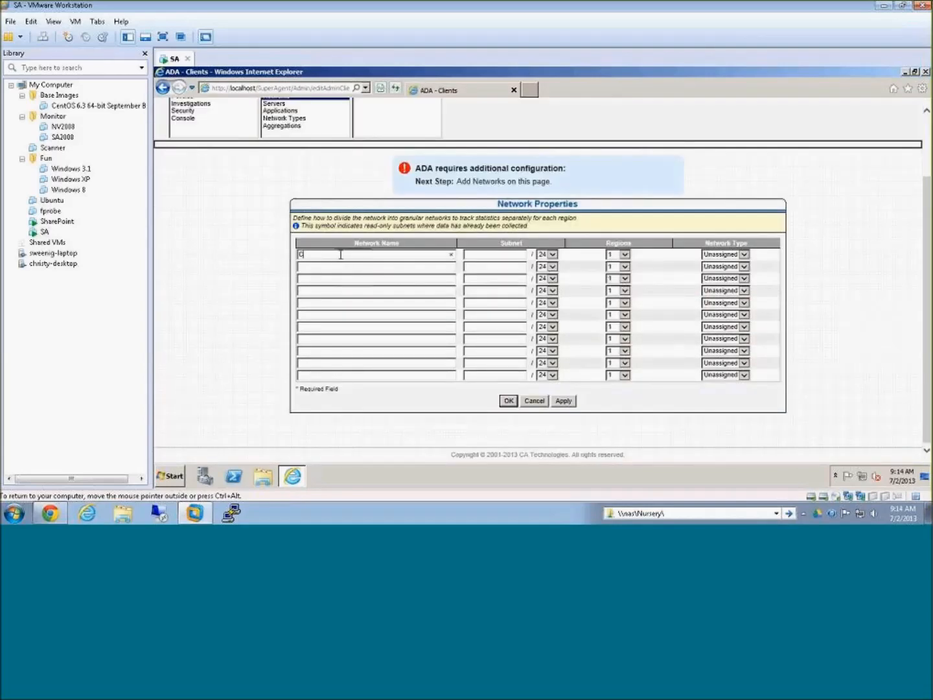
pyautogui.write('atch All')
pyautogui.press('Tab')
pyautogui.write('0.0.0.0')
pyautogui.click(552, 255)
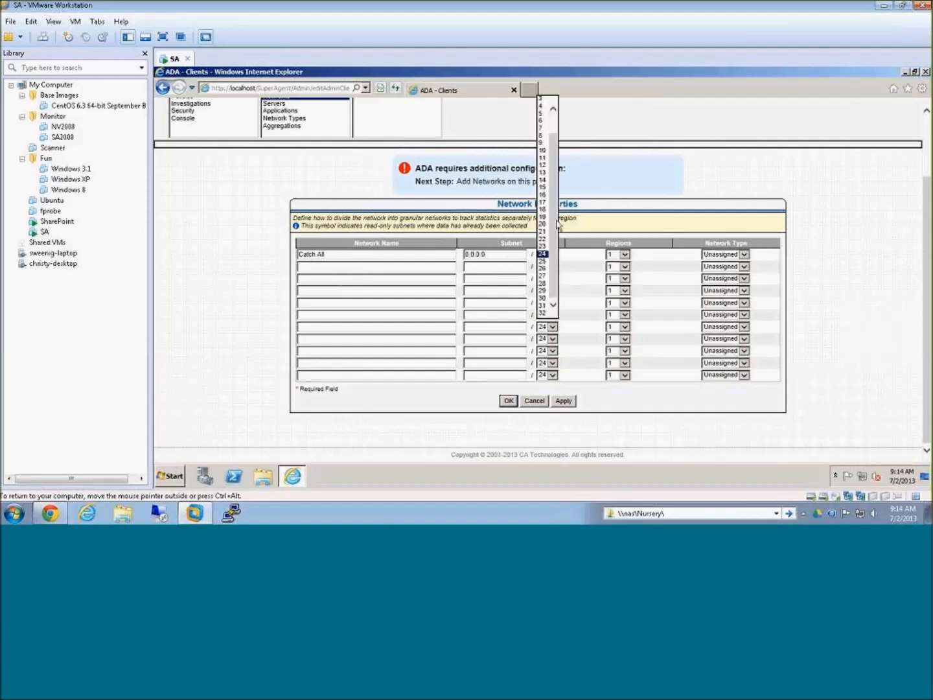
pyautogui.scroll(2, 558, 225)
pyautogui.click(543, 98)
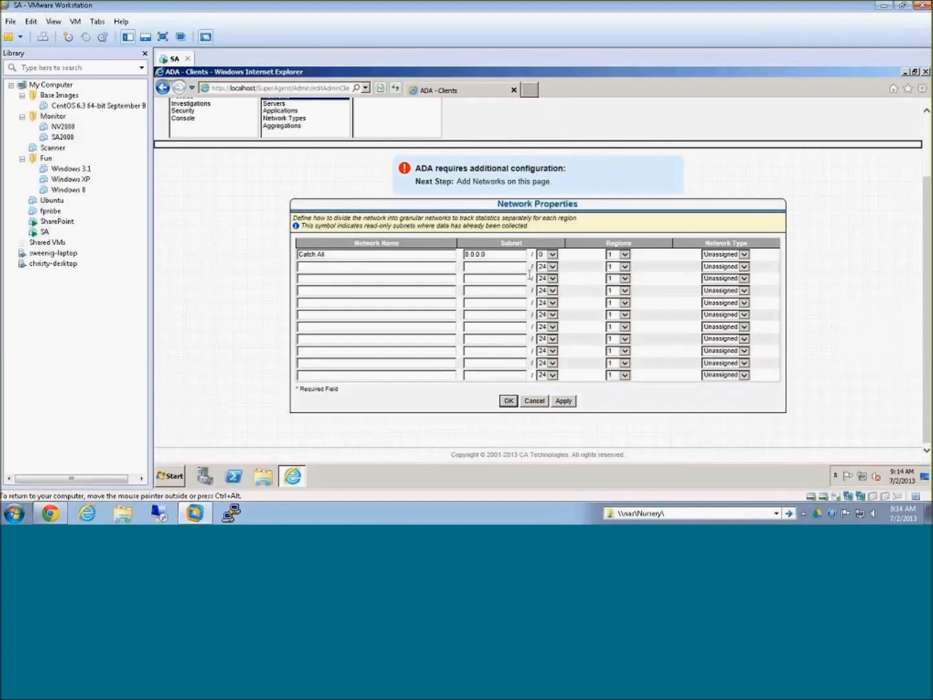
# Step: Define a second network named Home Network with subnet 192.168.1.0/24 and save the network definitions
pyautogui.click(333, 268)
pyautogui.write('Home Network')
pyautogui.press('Tab')
pyautogui.write('192.168.1.0')
pyautogui.click(508, 401)
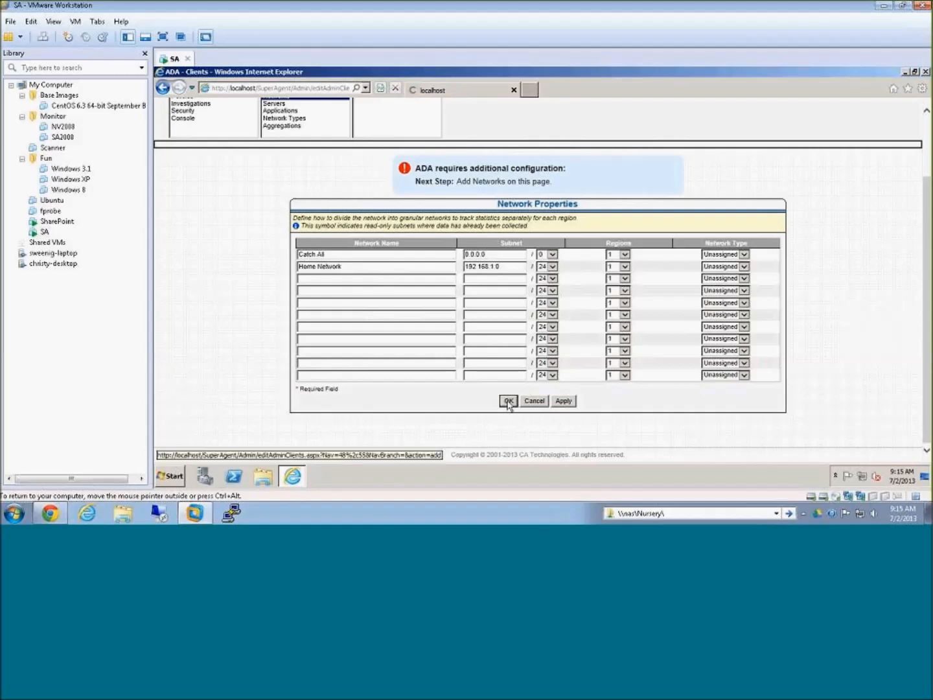
pyautogui.click(508, 401)
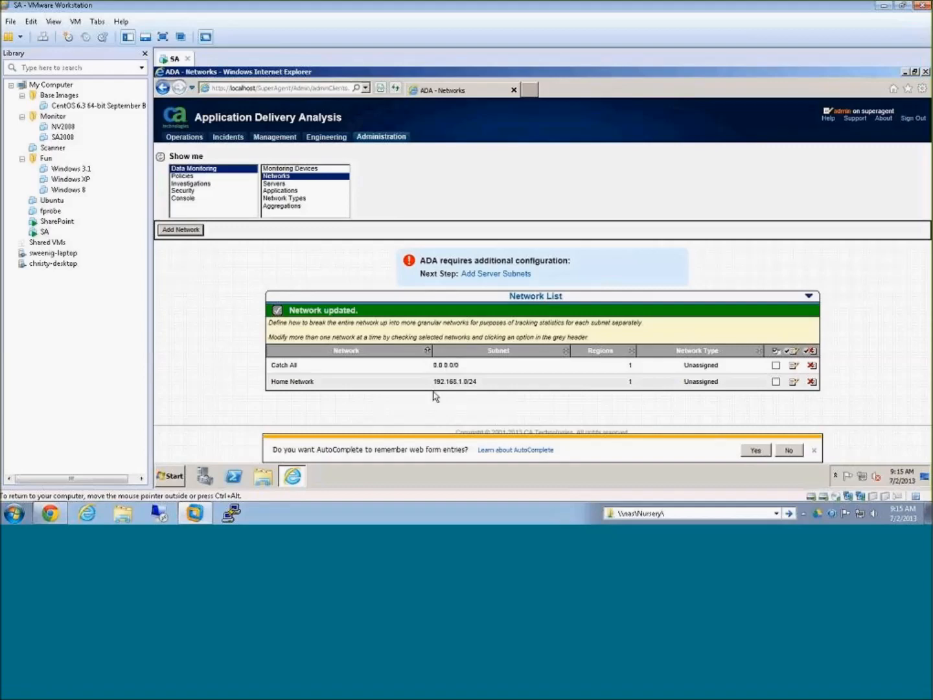
# Step: Compare the Catch All and Home Network subnets in the network list, and allow AutoComplete to remember web form entries
pyautogui.moveTo(434, 366); pyautogui.dragTo(498, 380)
pyautogui.click(499, 379)
pyautogui.moveTo(434, 368); pyautogui.dragTo(496, 381)
pyautogui.click(528, 391)
pyautogui.click(754, 449)
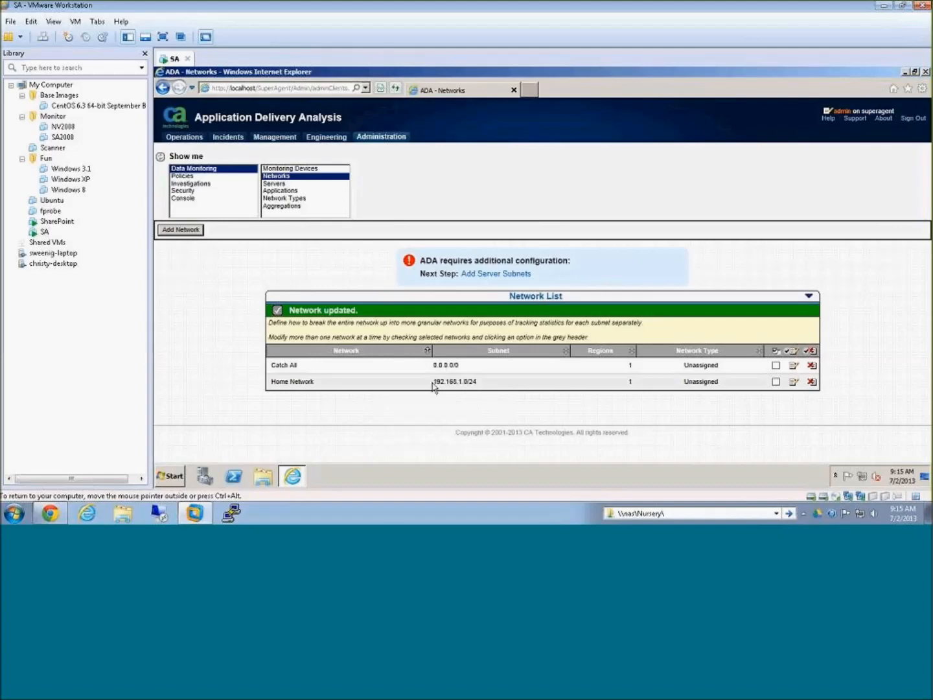
pyautogui.moveTo(434, 383); pyautogui.dragTo(493, 387)
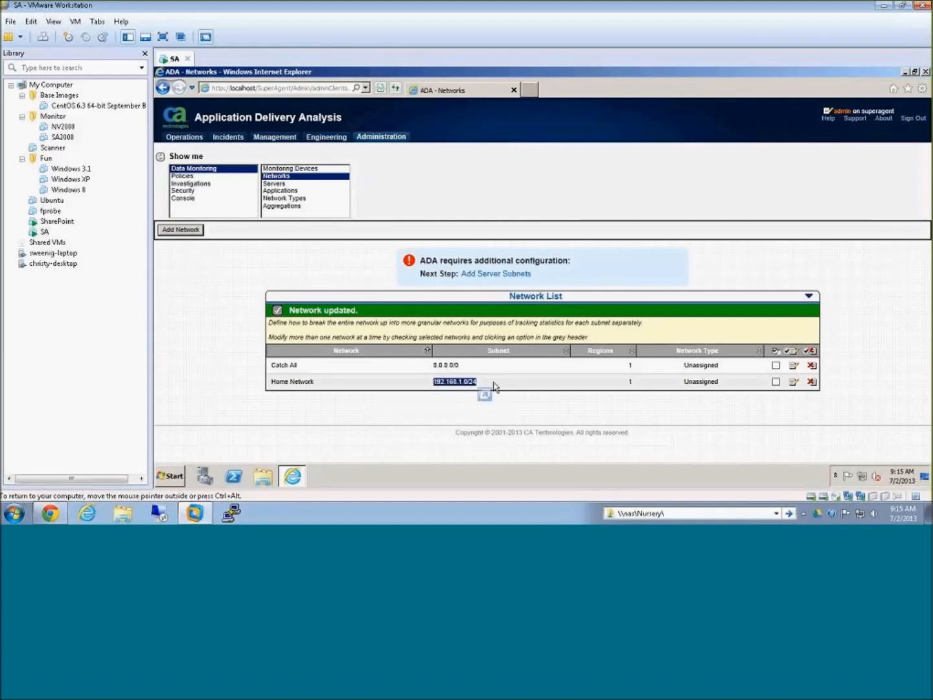
pyautogui.click(452, 383)
pyautogui.moveTo(454, 368); pyautogui.dragTo(435, 366)
pyautogui.click(487, 370)
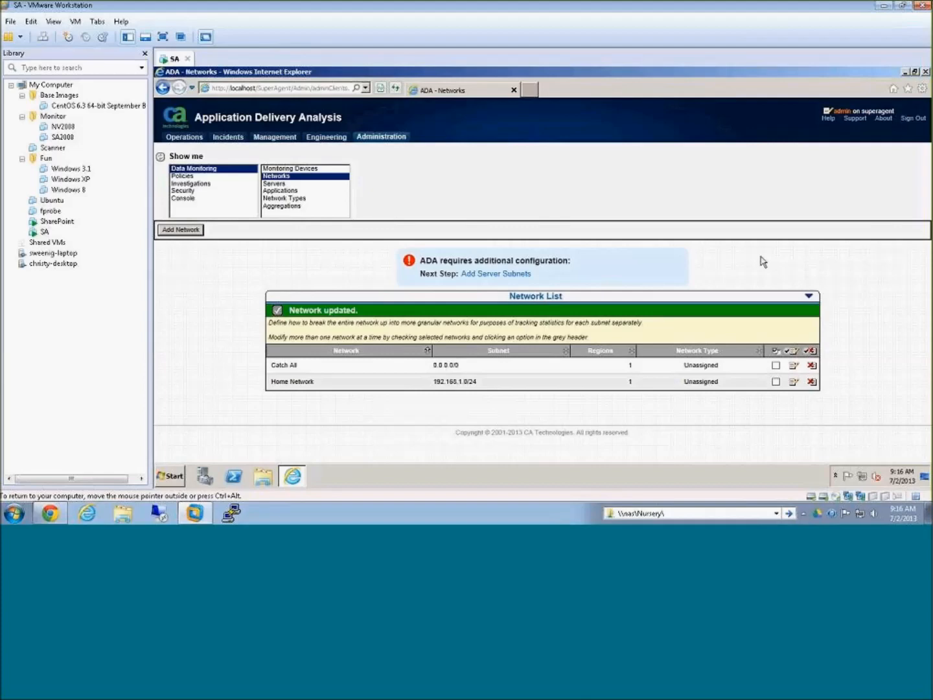
# Step: Start adding server subnets and enter Data Center VLAN with subnet 10.0.0.0 in the first row
pyautogui.click(511, 275)
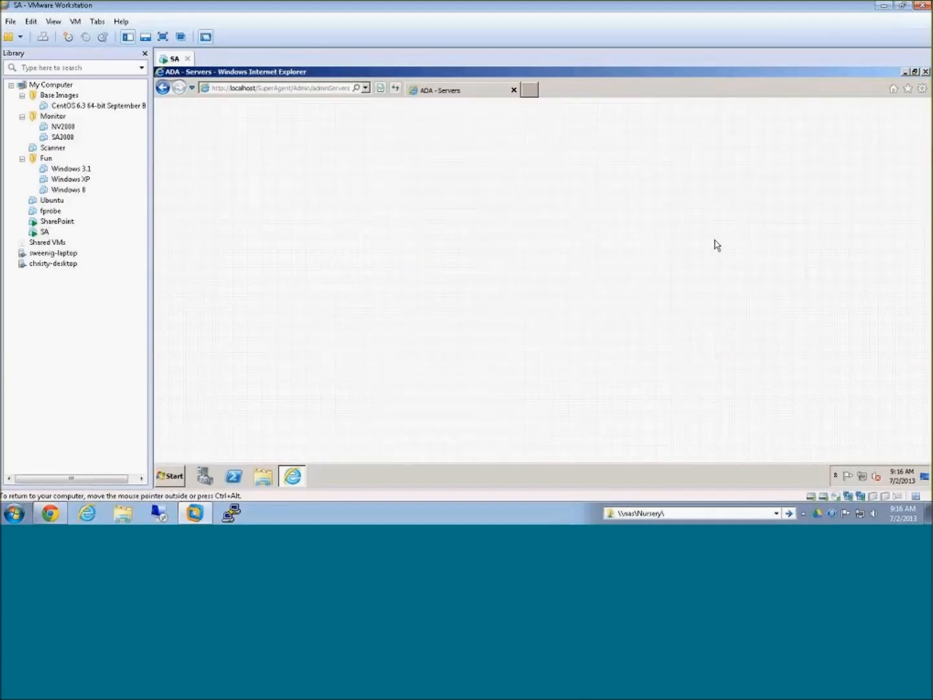
pyautogui.scroll(-2, 728, 261)
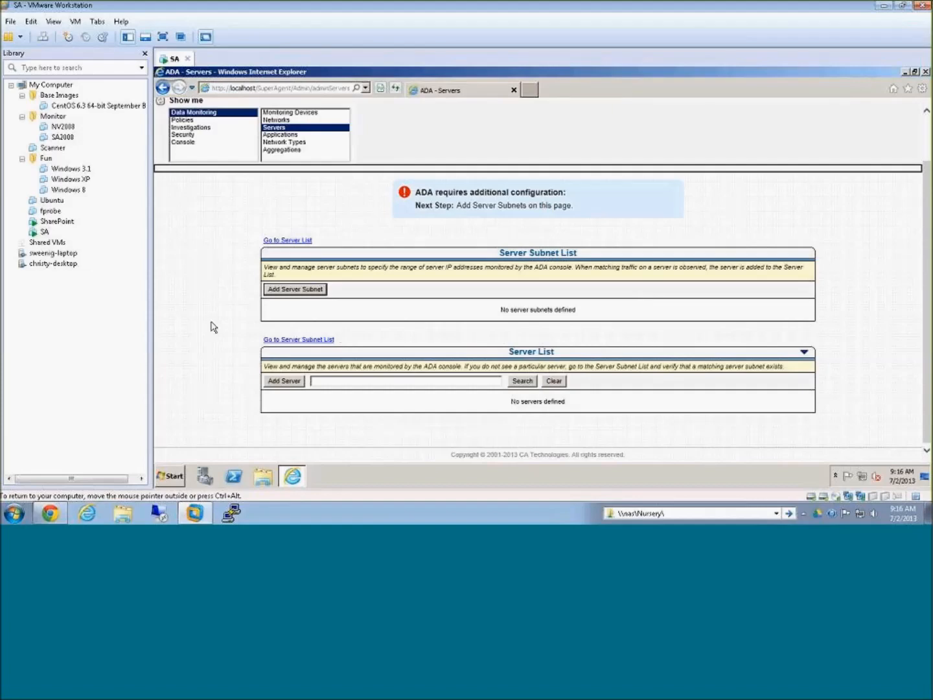
pyautogui.click(292, 289)
pyautogui.scroll(-1, 336, 293)
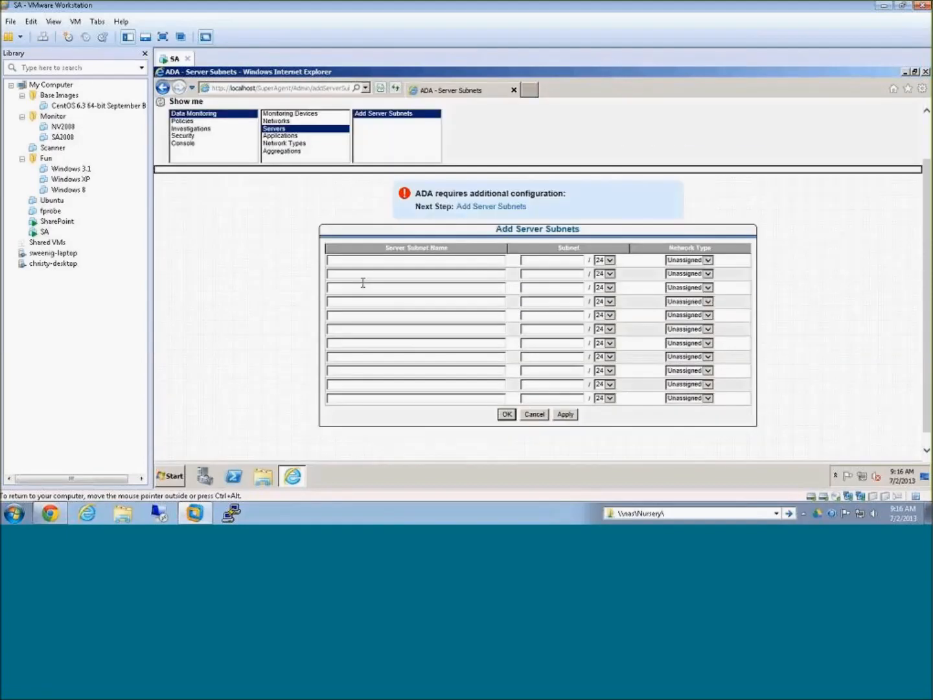
pyautogui.click(373, 260)
pyautogui.write('Data Center VLAN')
pyautogui.press('Tab')
pyautogui.write('192.168.1')
pyautogui.write('.0')
pyautogui.press('BackSpace')
pyautogui.press('BackSpace')
# Step: Enter the subnets 10.0.1.0 and 10.0.2.0 in the second and third rows of the server subnet form
pyautogui.press('BackSpace')
pyautogui.press('BackSpace')
pyautogui.press('BackSpace')
pyautogui.press('BackSpace')
pyautogui.press('BackSpace')
pyautogui.press('BackSpace')
pyautogui.press('BackSpace')
pyautogui.press('BackSpace')
pyautogui.press('BackSpace')
pyautogui.write('10.0.0.0')
pyautogui.click(538, 273)
pyautogui.write('10.1.0.0')
pyautogui.press('BackSpace')
pyautogui.press('BackSpace')
pyautogui.press('BackSpace')
pyautogui.press('BackSpace')
pyautogui.press('BackSpace')
pyautogui.write('0.0')
pyautogui.click(548, 291)
pyautogui.write('10.0.2.0')
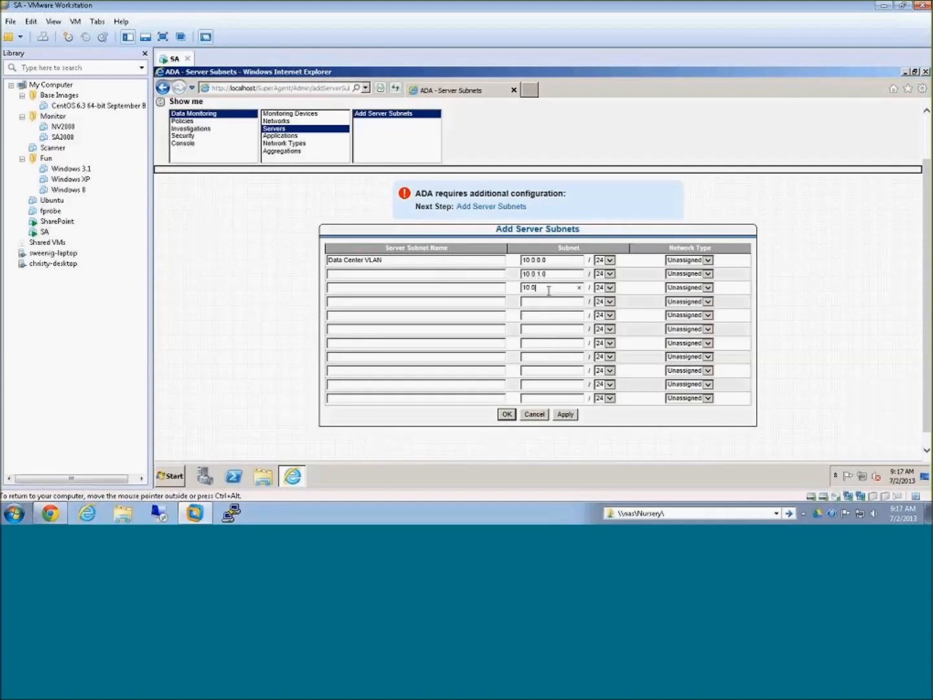
# Step: Name both the second and third server subnets Data Center, and discard all the server subnet entries
pyautogui.click(395, 274)
pyautogui.write('Data Centwer')
pyautogui.press('BackSpace')
pyautogui.press('BackSpace')
pyautogui.press('BackSpace')
pyautogui.write('er')
pyautogui.press('Tab')
pyautogui.press('Tab')
pyautogui.press('Tab')
pyautogui.press('Tab')
pyautogui.press('Tab')
pyautogui.hotkey('shift', 'Tab')
pyautogui.write('Data Center')
pyautogui.press('Tab')
pyautogui.press('Tab')
pyautogui.press('Tab')
pyautogui.press('Tab')
pyautogui.click(534, 416)
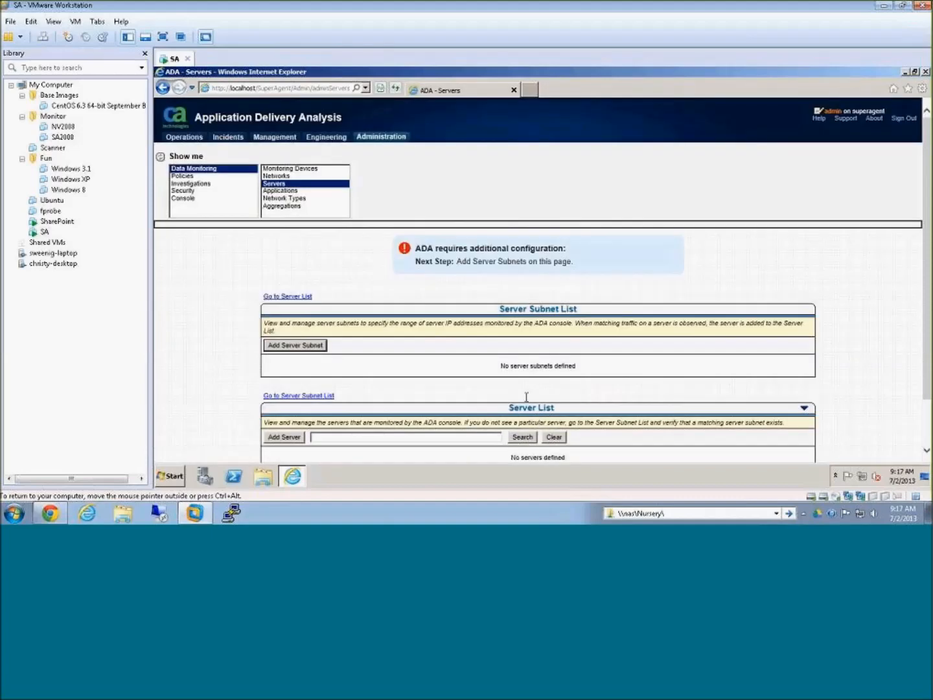
# Step: Start adding an individual server with IP address 192.168.1.110 and look up its name through DNS
pyautogui.scroll(-3, 516, 387)
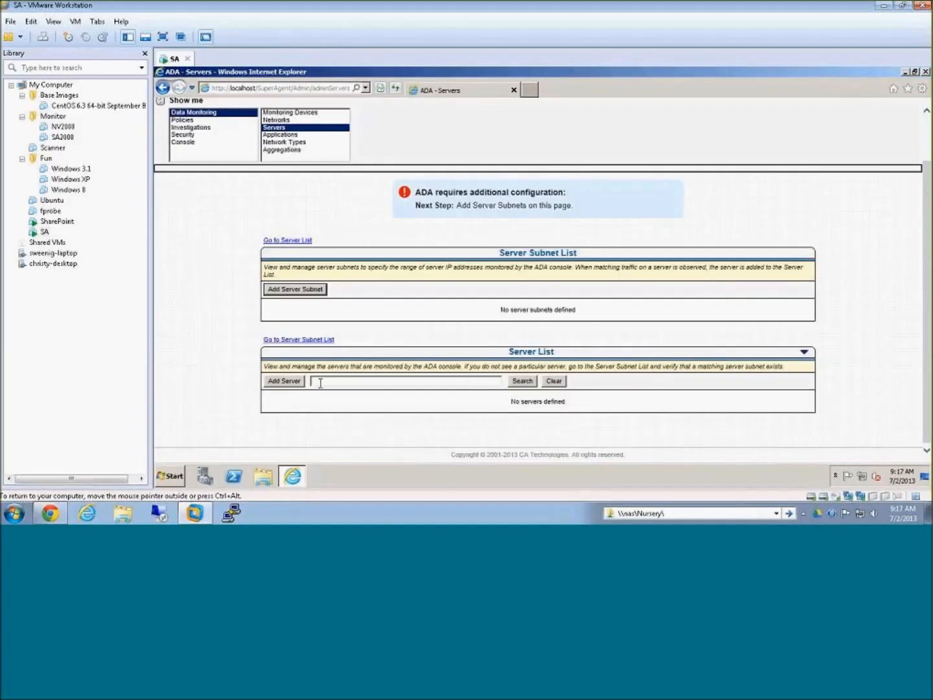
pyautogui.click(289, 382)
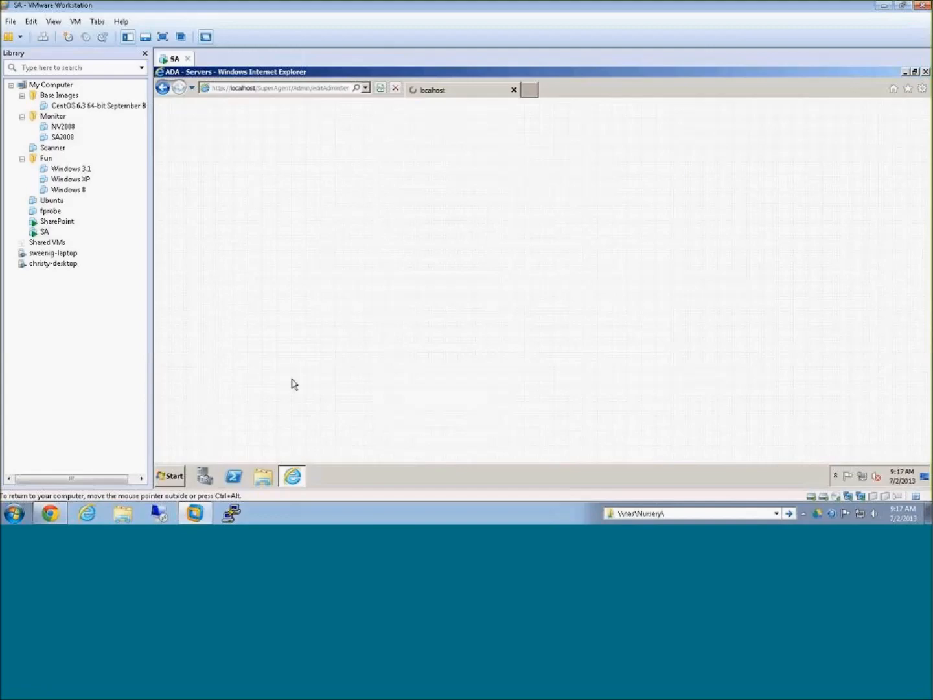
pyautogui.click(394, 336)
pyautogui.write('1')
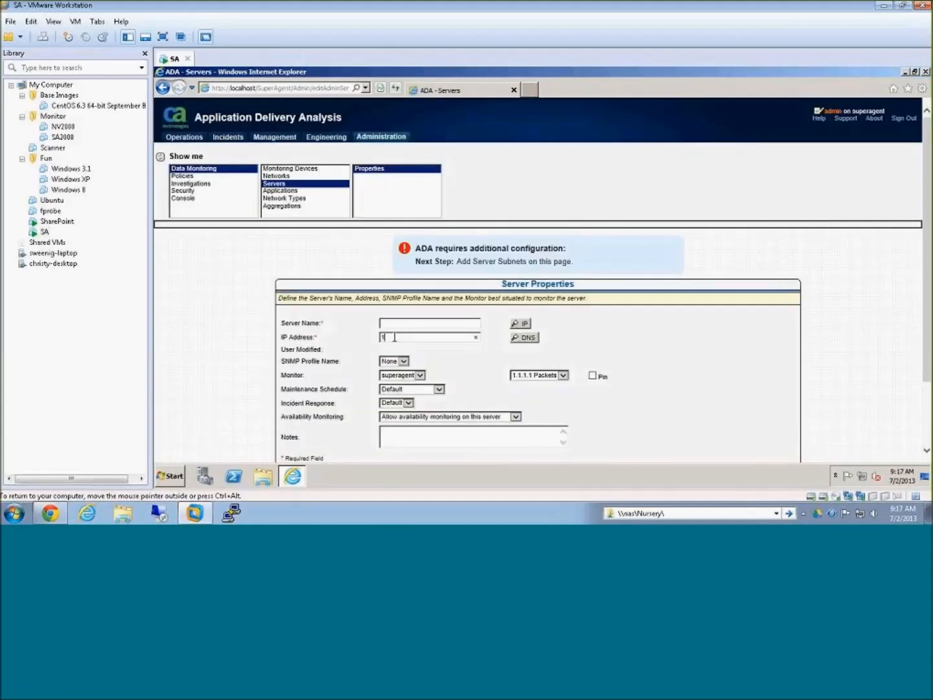
pyautogui.write('92.168.1.110')
pyautogui.click(529, 340)
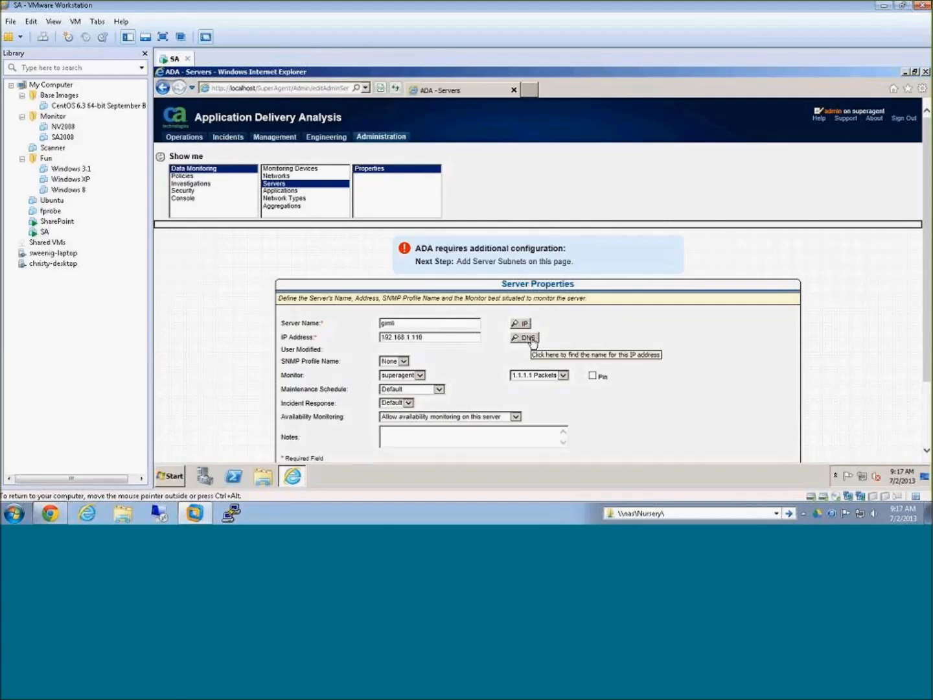
# Step: Check the SNMP profile, monitor and packet feed choices for the 192.168.1.110 server, and save it
pyautogui.scroll(-3, 531, 343)
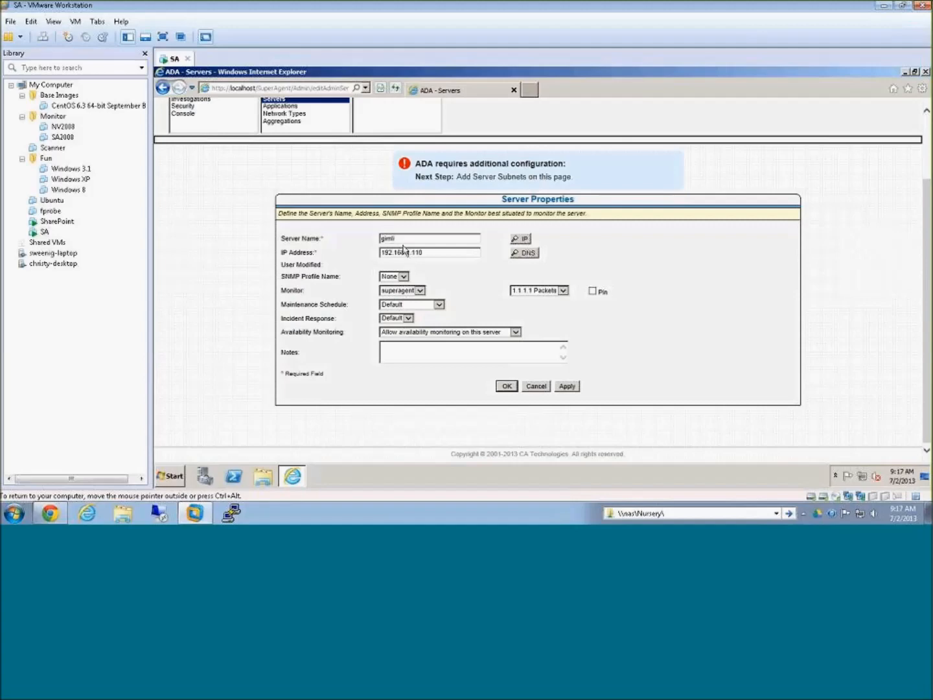
pyautogui.doubleClick(395, 251)
pyautogui.click(432, 240)
pyautogui.moveTo(281, 276); pyautogui.dragTo(342, 277)
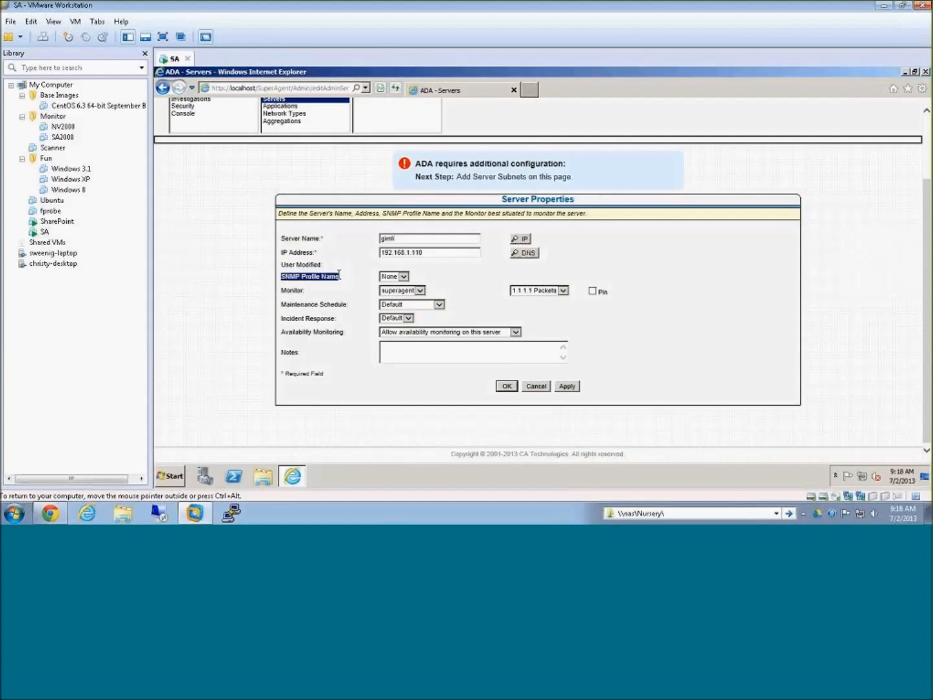
pyautogui.click(402, 277)
pyautogui.click(447, 278)
pyautogui.click(418, 291)
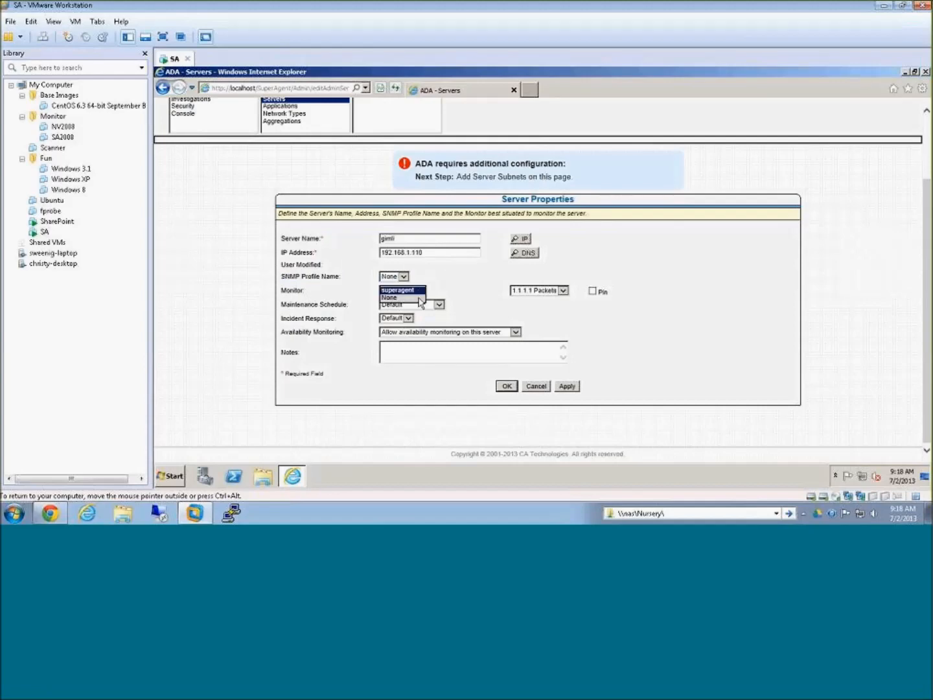
pyautogui.click(419, 292)
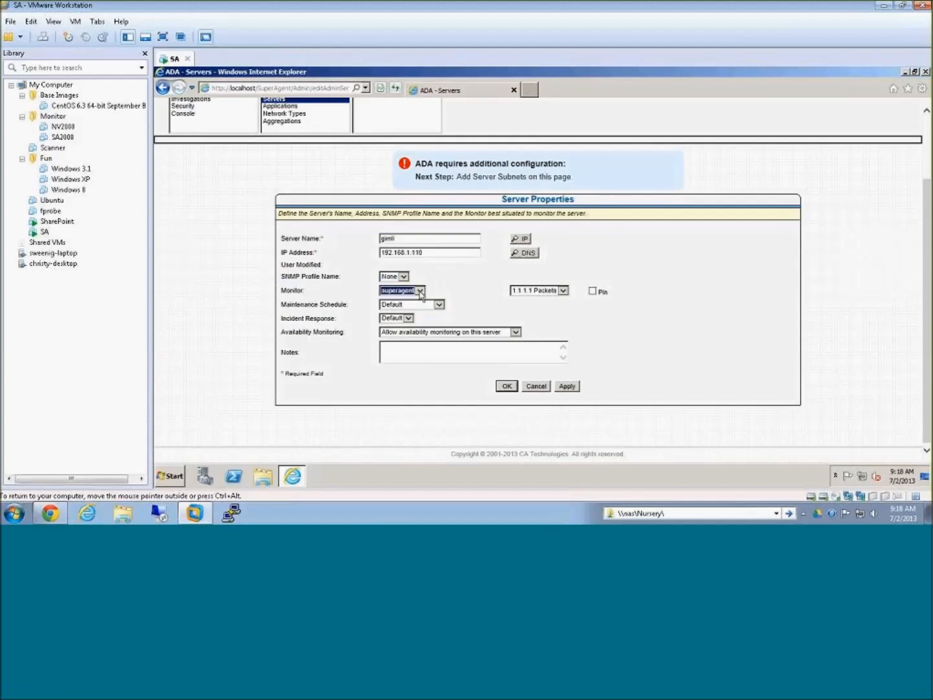
pyautogui.click(551, 293)
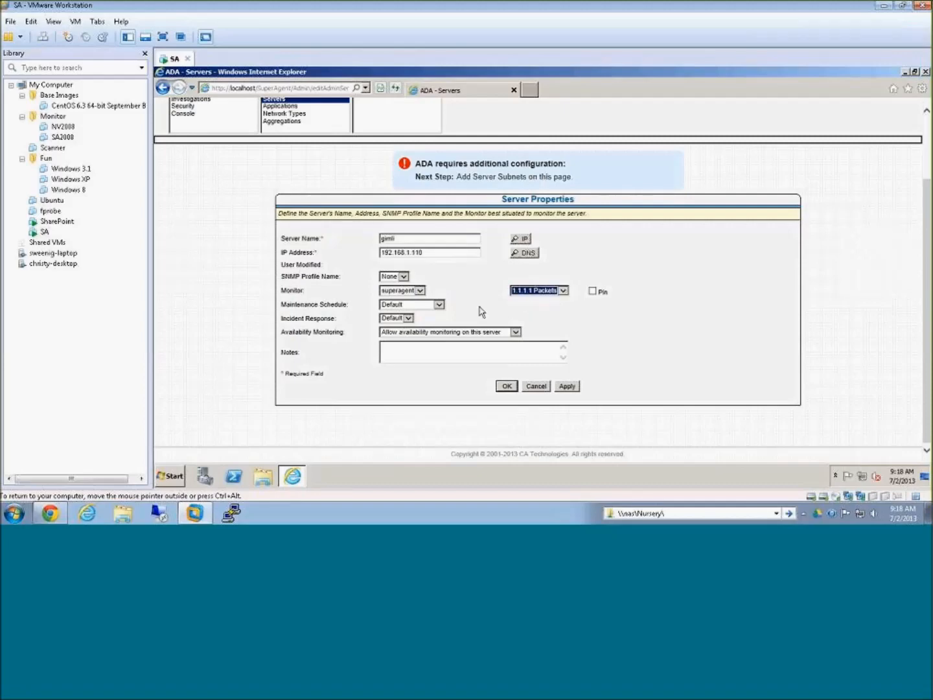
pyautogui.click(508, 387)
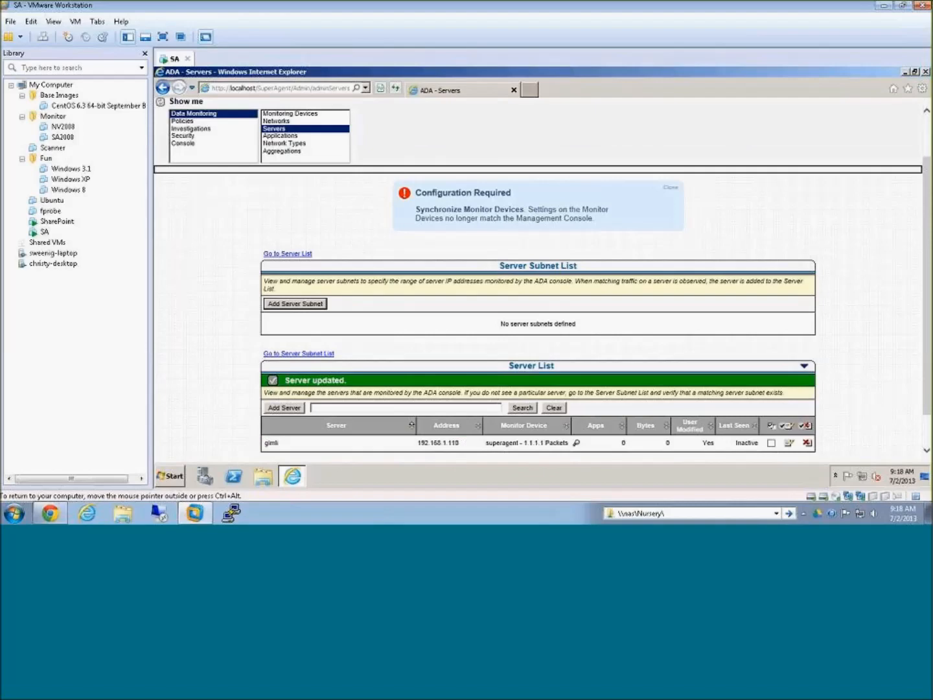
# Step: Add a server named sharepoint, look up its IP address from the name, and save it
pyautogui.scroll(-3, 401, 422)
pyautogui.click(285, 368)
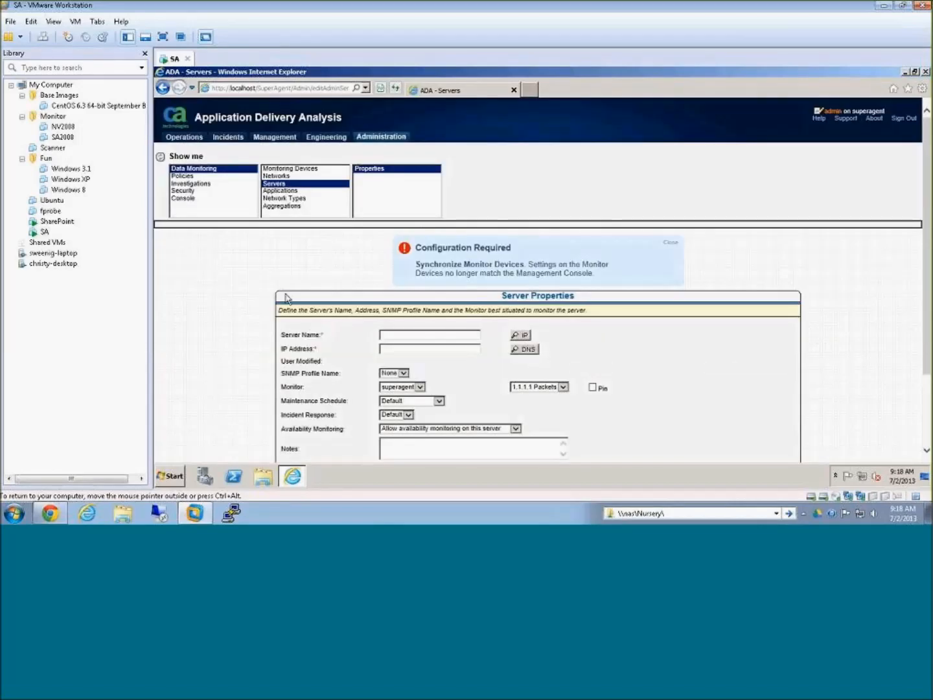
pyautogui.click(415, 335)
pyautogui.write('sh')
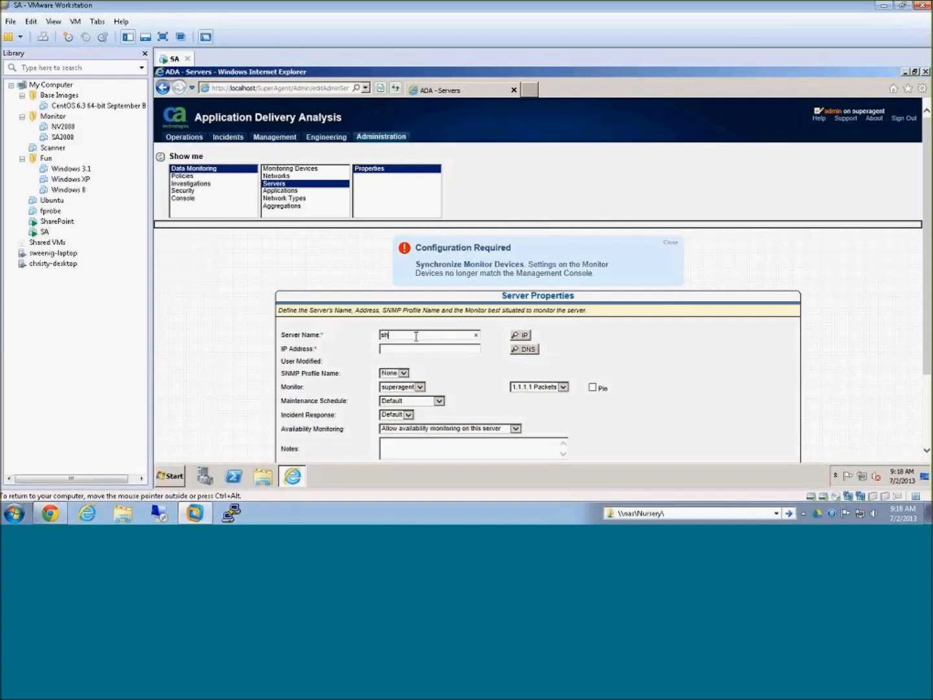
pyautogui.write('arepoint')
pyautogui.click(516, 336)
pyautogui.scroll(-3, 439, 365)
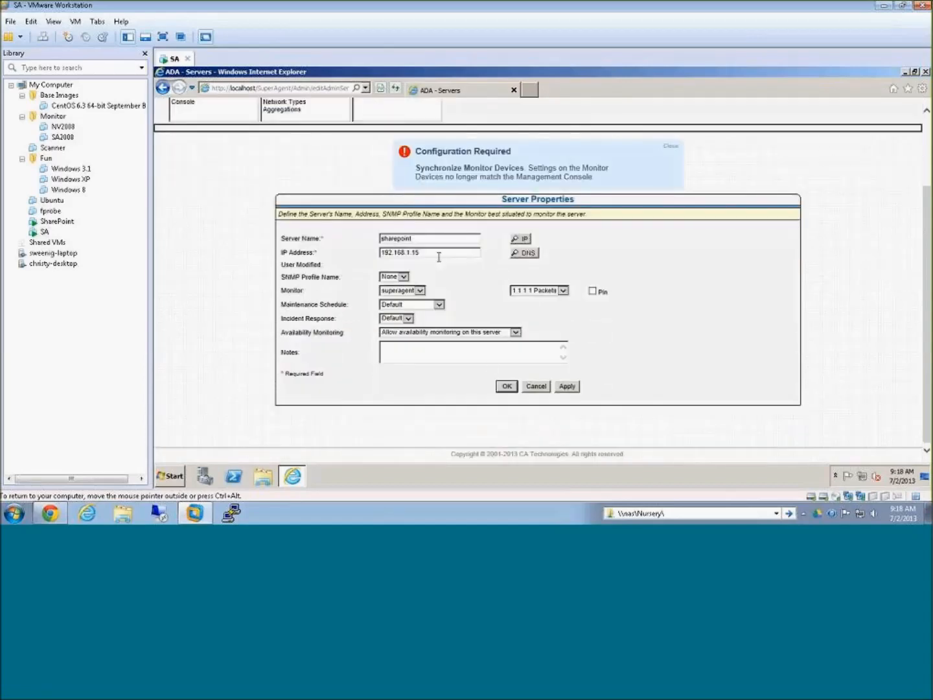
pyautogui.click(506, 388)
# Step: Add a server named superagent, resolve its IP address from the name, and save it
pyautogui.scroll(-3, 511, 393)
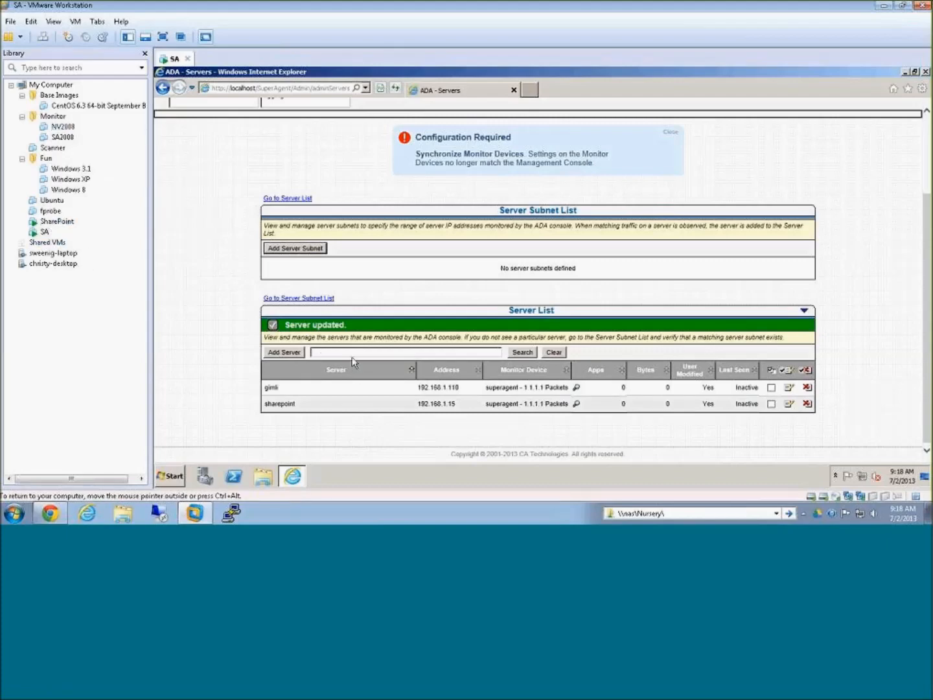
pyautogui.click(298, 353)
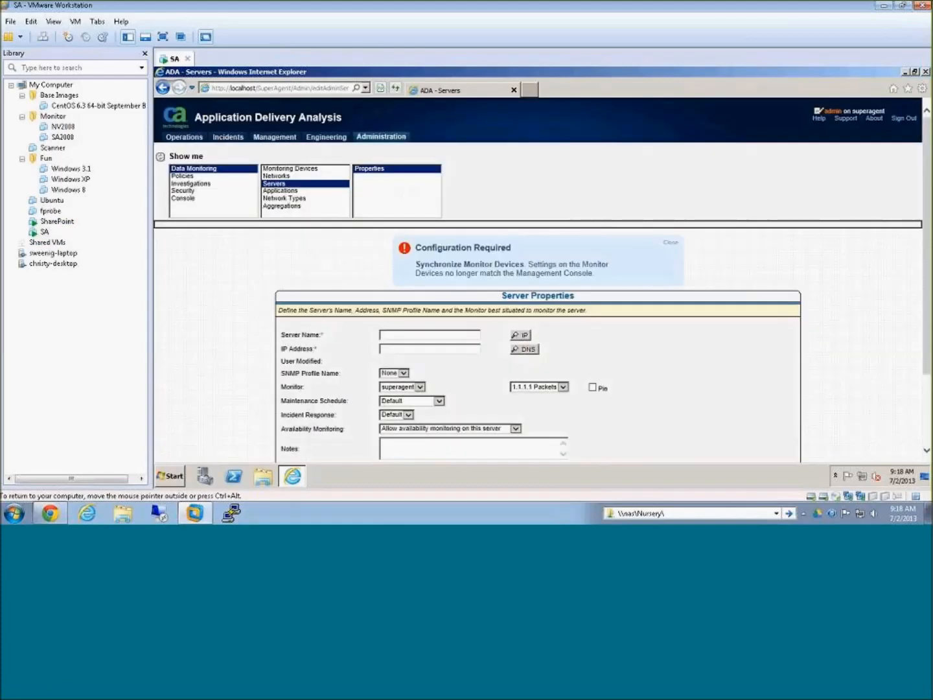
pyautogui.write('superagent')
pyautogui.click(527, 337)
pyautogui.scroll(-3, 528, 341)
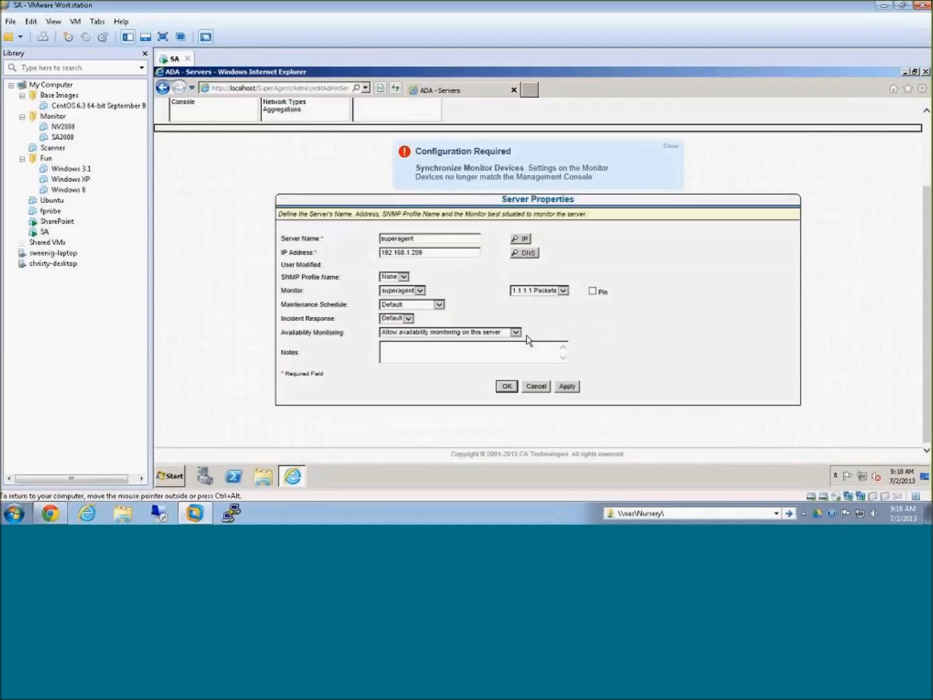
pyautogui.click(506, 387)
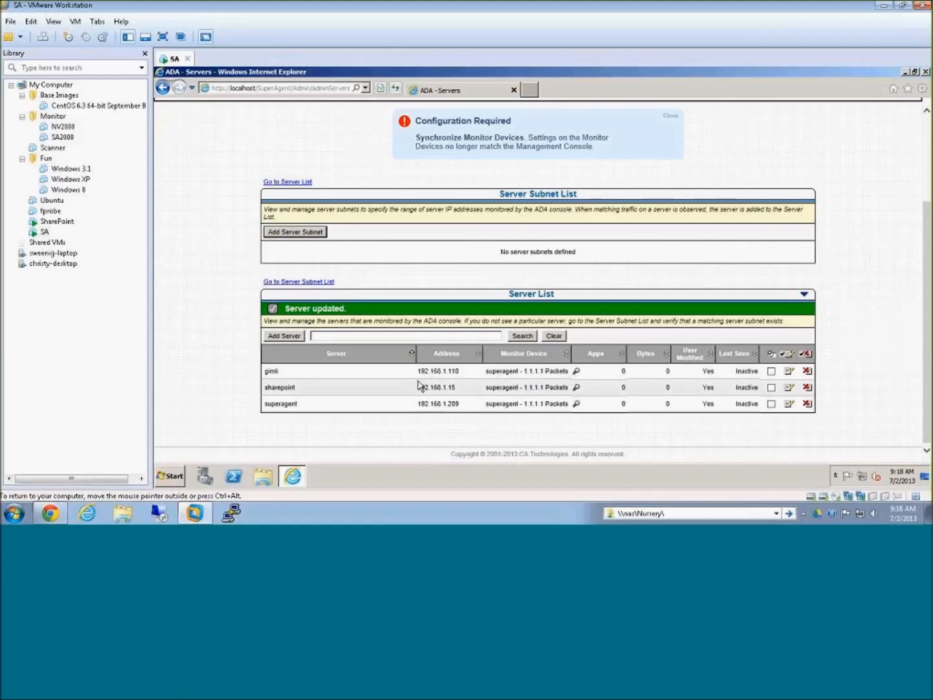
# Step: Reload the Servers page and review the addresses and monitor devices of the servers in the server list
pyautogui.scroll(4, 421, 383)
pyautogui.click(290, 177)
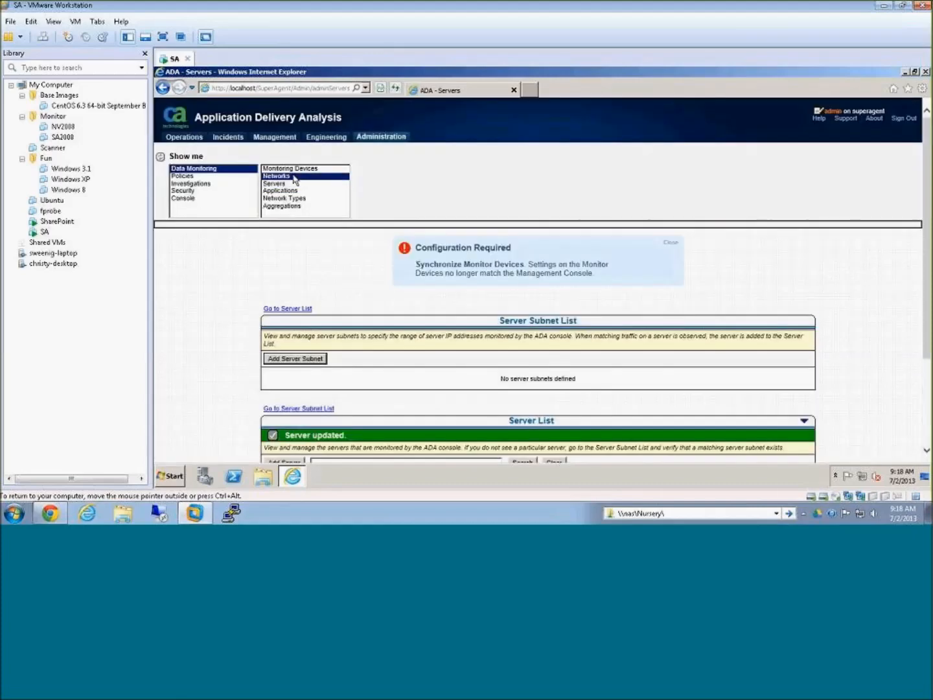
pyautogui.click(290, 184)
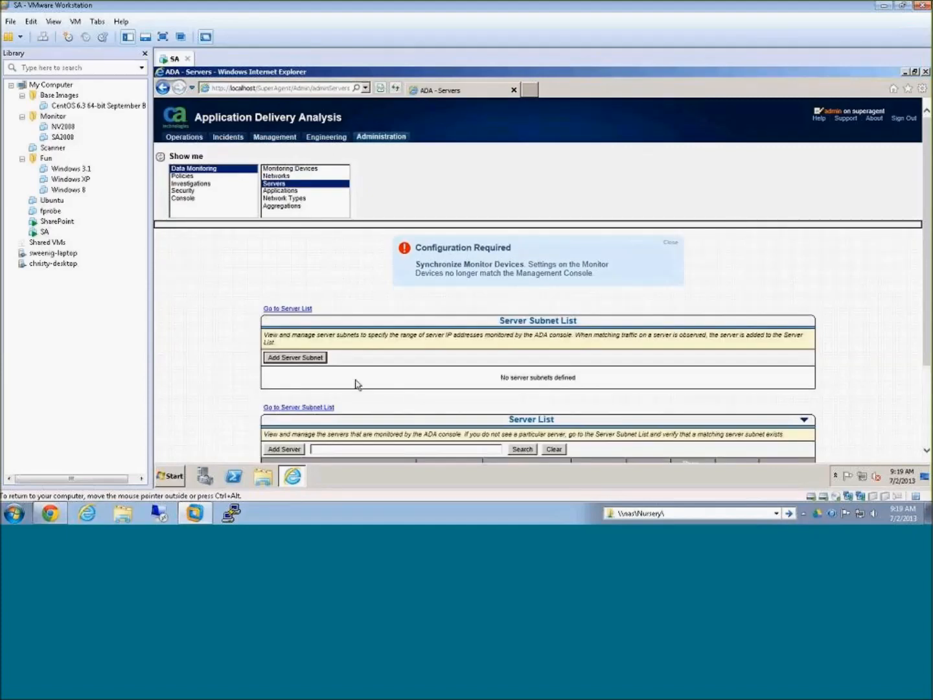
pyautogui.scroll(-3, 440, 407)
pyautogui.scroll(-1, 402, 404)
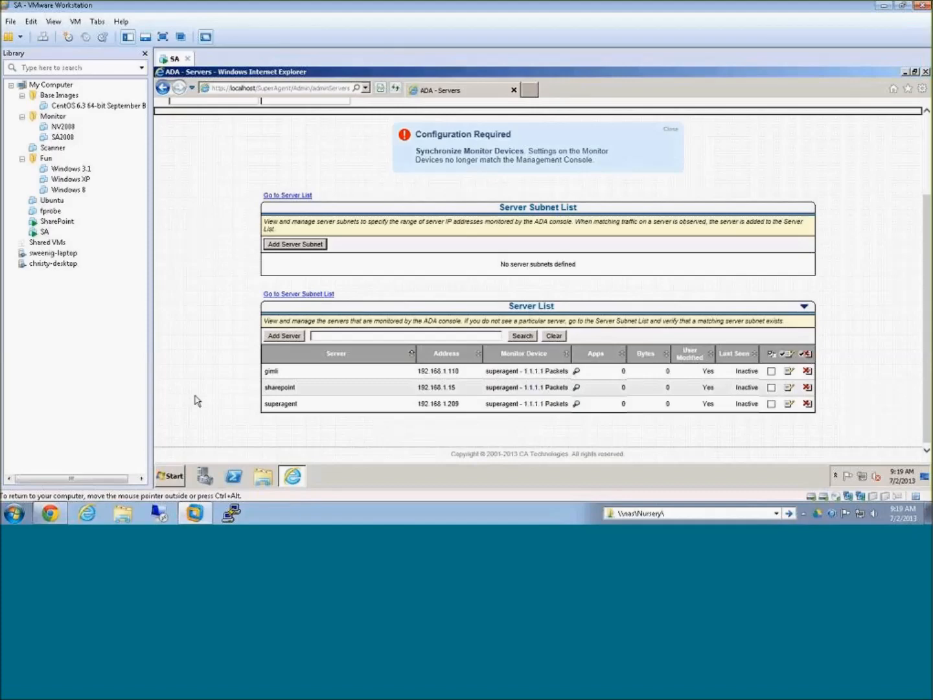
# Step: Synchronize all monitor devices with the management console, and continue running scripts past the script error
pyautogui.scroll(3, 464, 223)
pyautogui.click(467, 236)
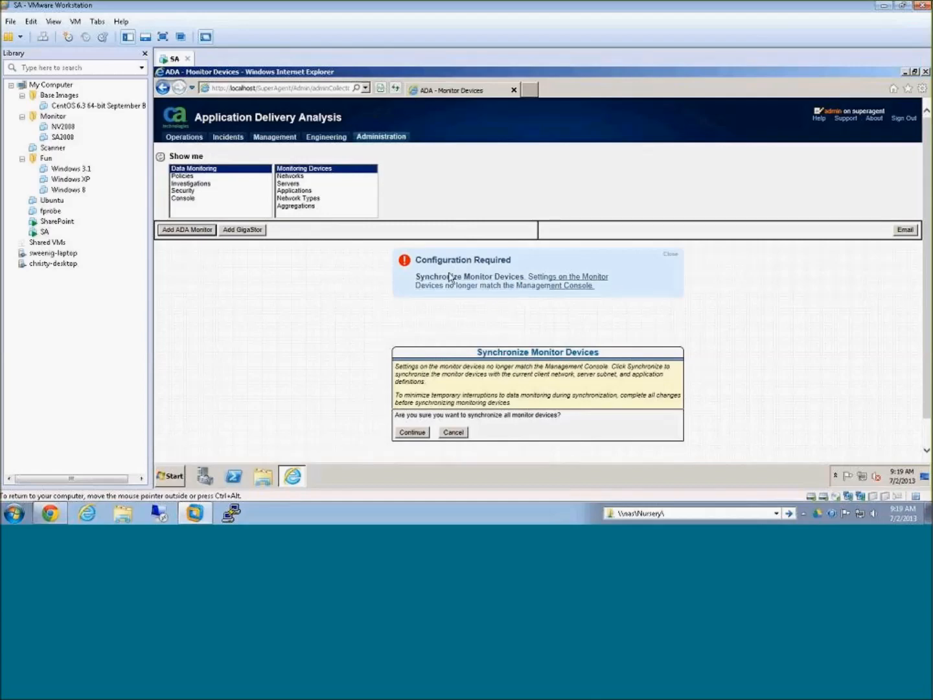
pyautogui.scroll(-1, 489, 345)
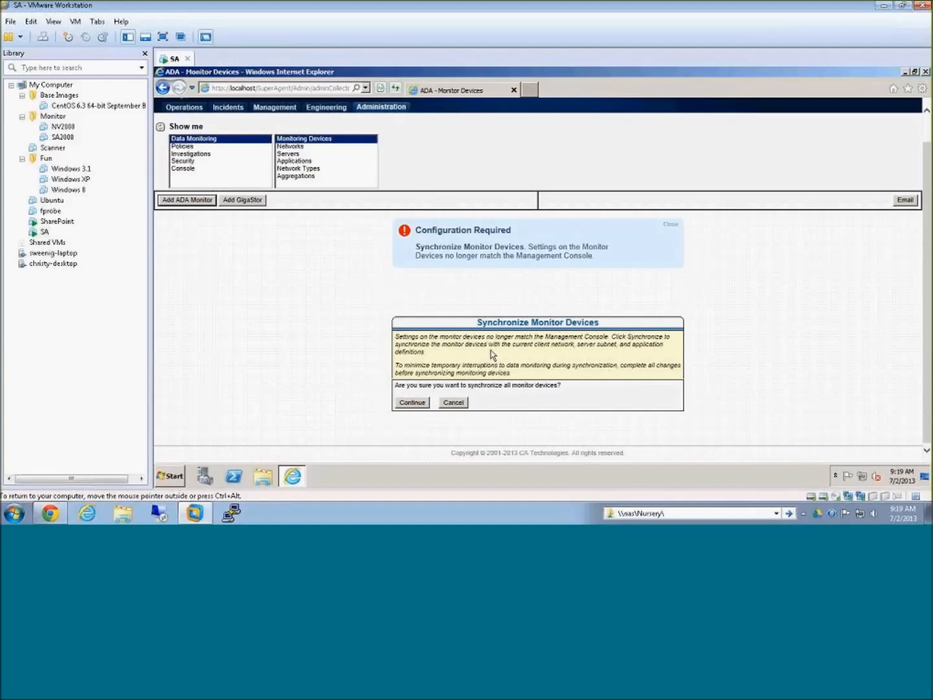
pyautogui.click(421, 403)
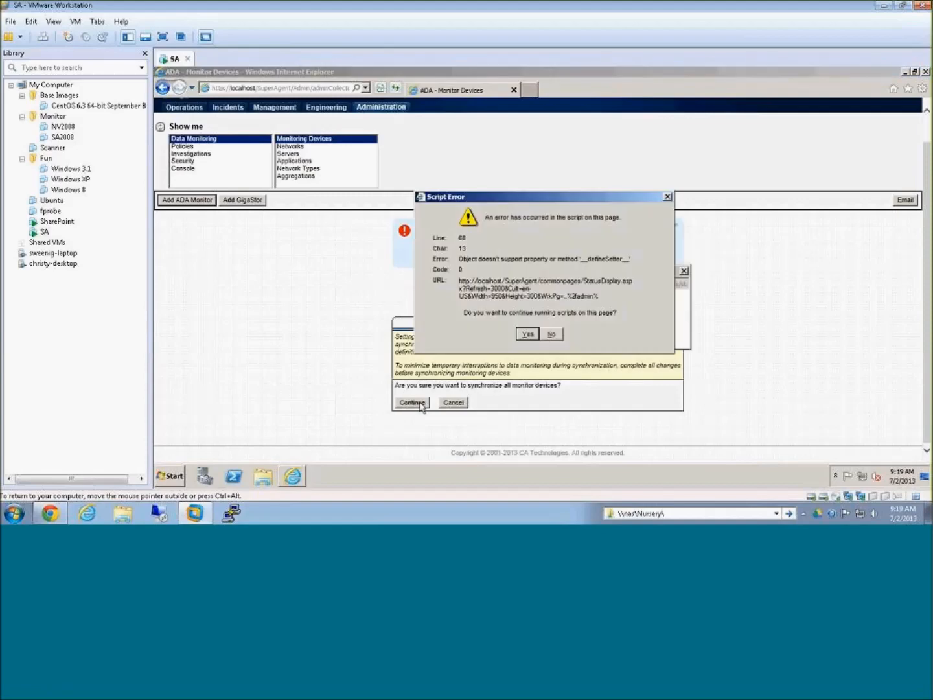
pyautogui.click(527, 334)
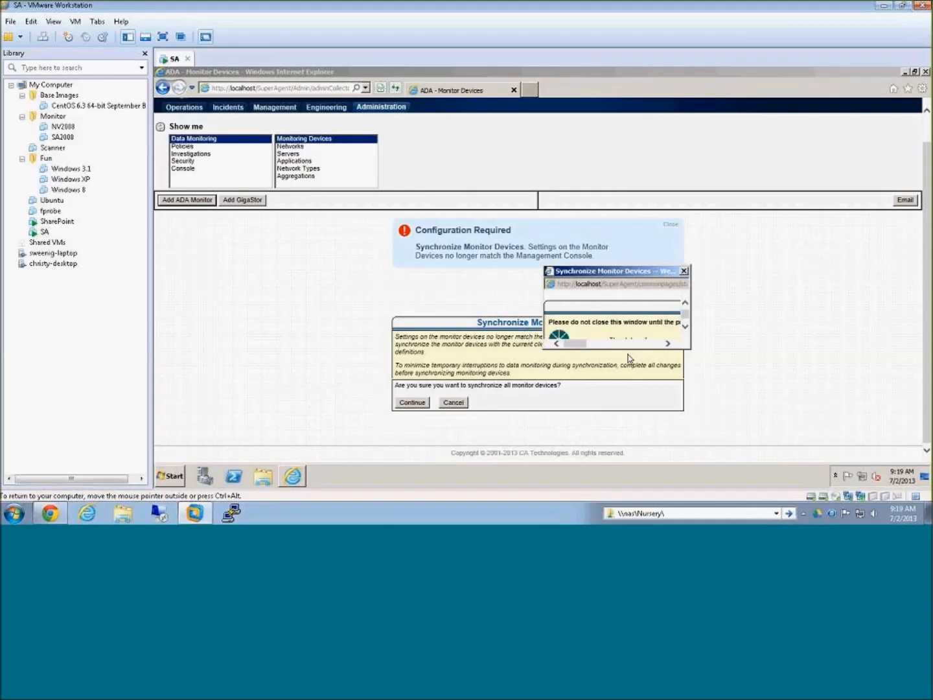
# Step: Check the synchronization status for the superagent monitoring device and close the status window
pyautogui.moveTo(627, 271); pyautogui.dragTo(473, 248)
pyautogui.scroll(-3, 530, 300)
pyautogui.scroll(-3, 531, 303)
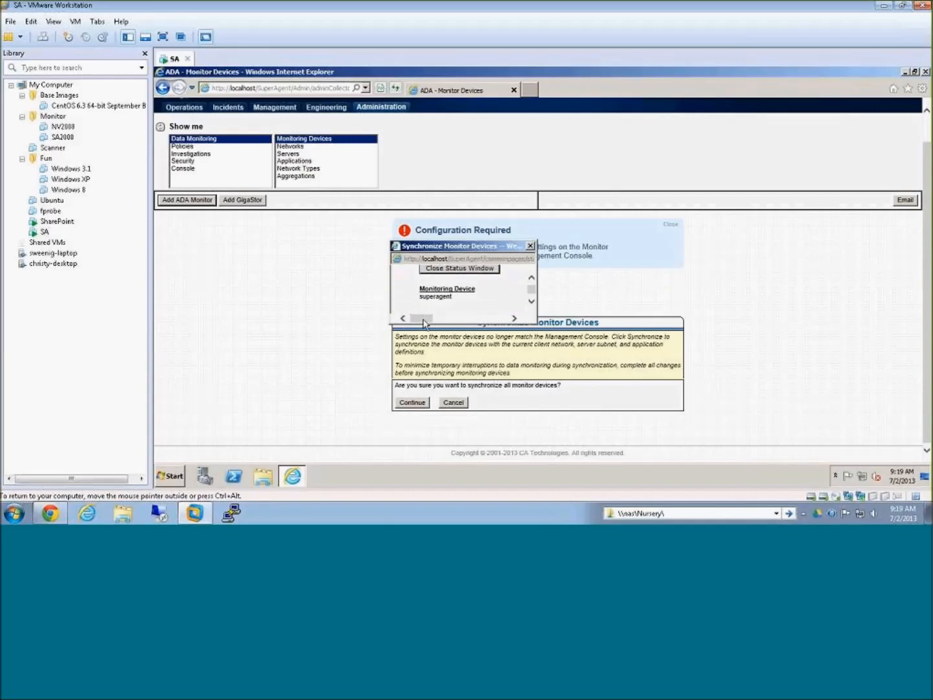
pyautogui.moveTo(423, 323)
pyautogui.mouseDown()
pyautogui.moveTo(485, 325)
pyautogui.moveTo(430, 324)
pyautogui.mouseUp()
pyautogui.click(461, 270)
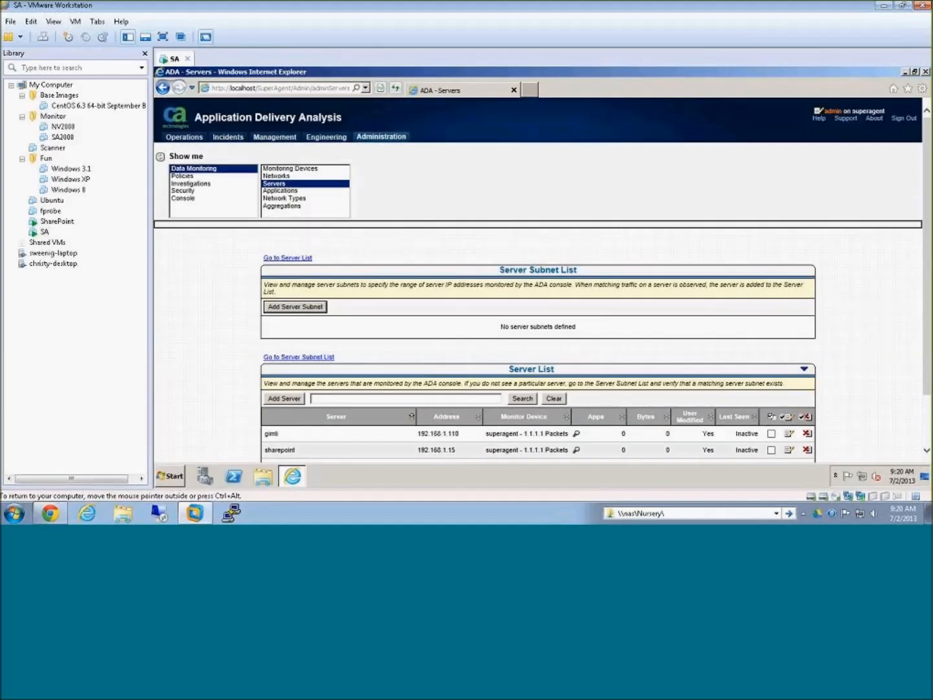
# Step: Examine the superagent entry's address and active feed in the ADA monitoring device list
pyautogui.click(300, 169)
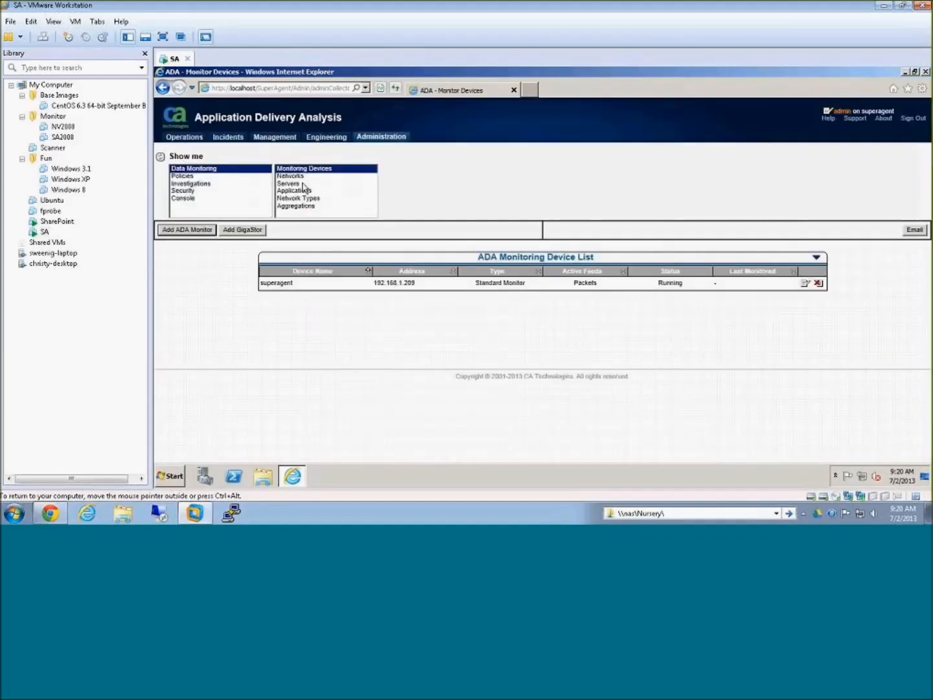
pyautogui.moveTo(271, 283); pyautogui.dragTo(418, 286)
pyautogui.click(430, 285)
pyautogui.moveTo(599, 284); pyautogui.dragTo(572, 285)
pyautogui.click(586, 305)
# Step: Review the network list entries for the added servers, and return to the server list
pyautogui.click(323, 176)
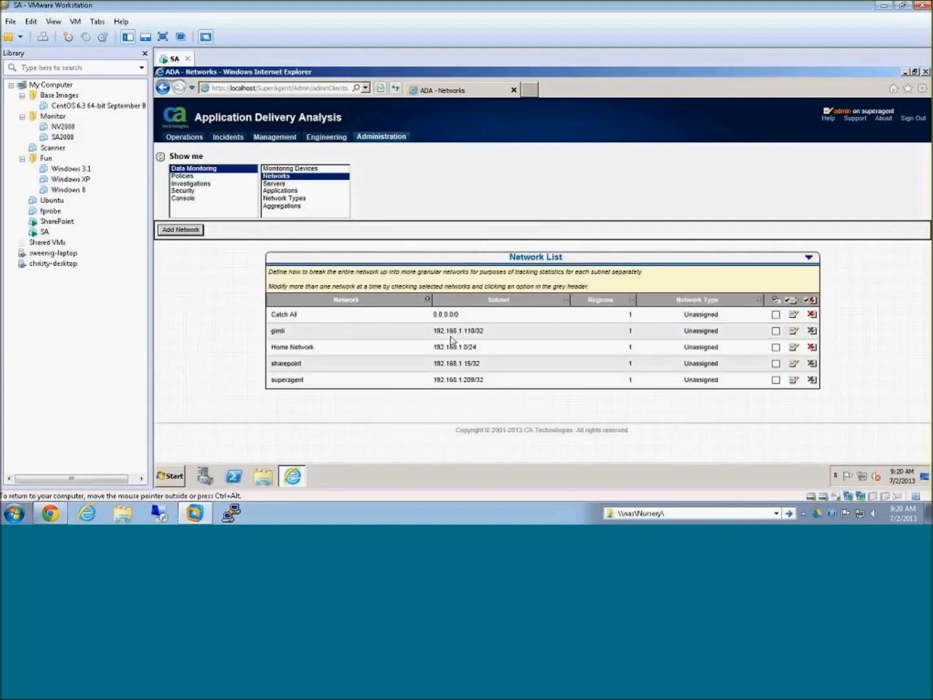
pyautogui.click(285, 184)
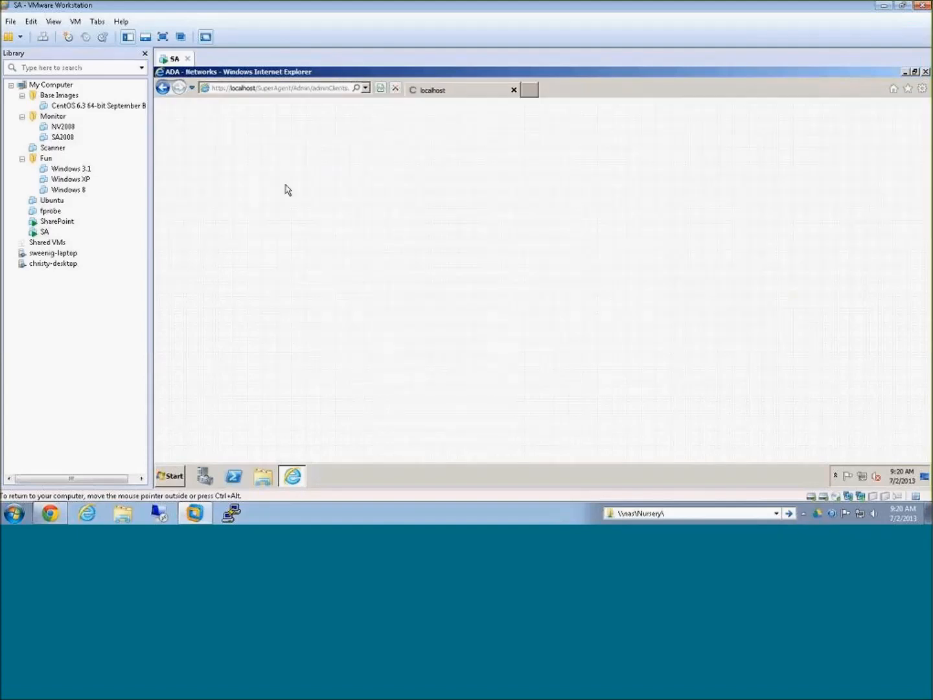
pyautogui.scroll(-2, 440, 369)
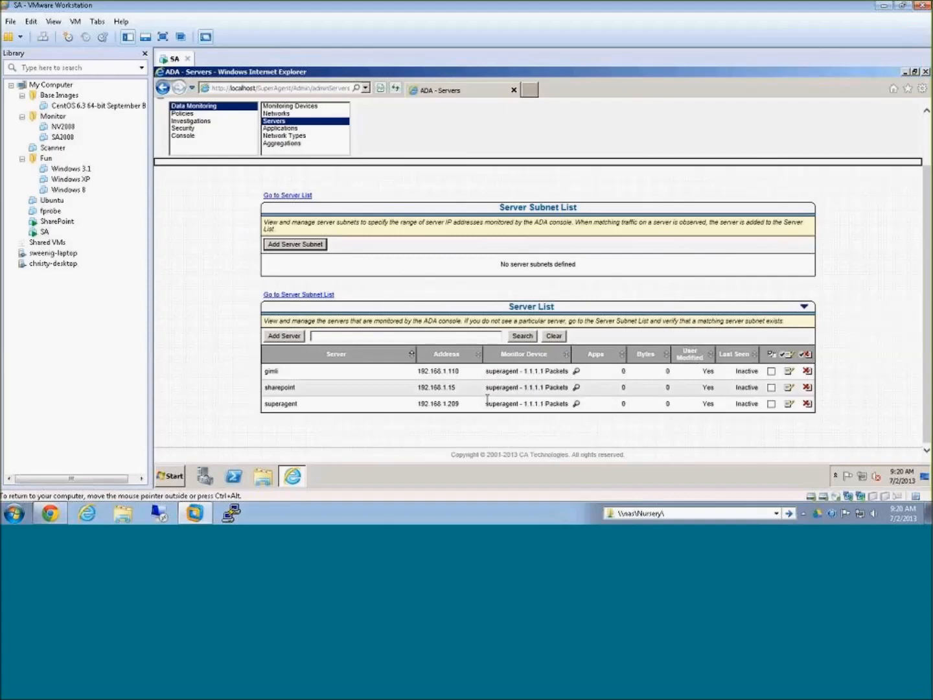
# Step: Minimize the browser and open the ADA Monitor Activity utility from the desktop to examine its packet and session counters
pyautogui.scroll(2, 704, 319)
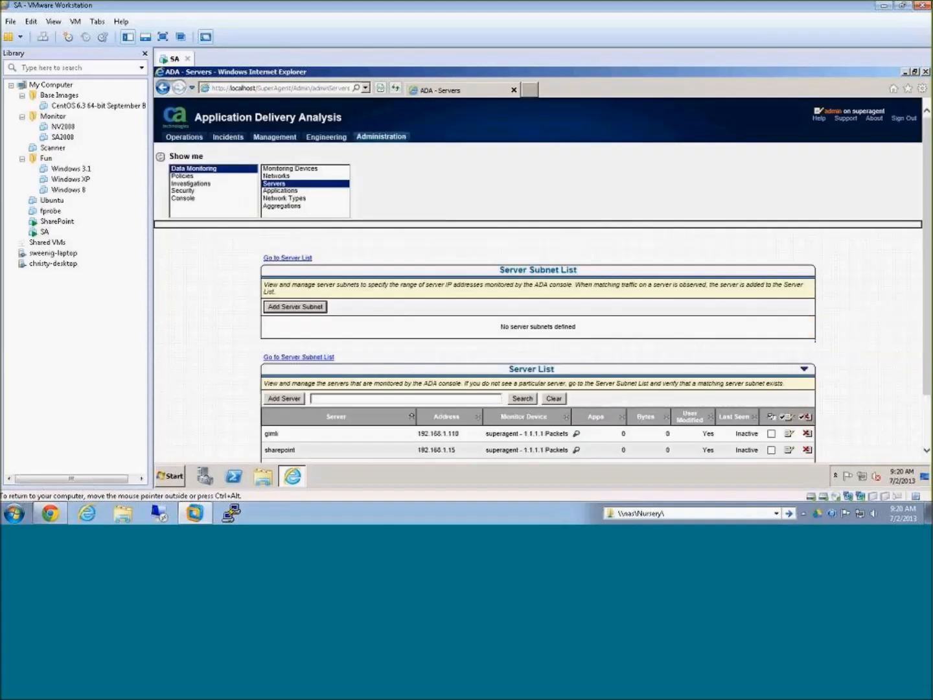
pyautogui.click(905, 73)
pyautogui.click(178, 154)
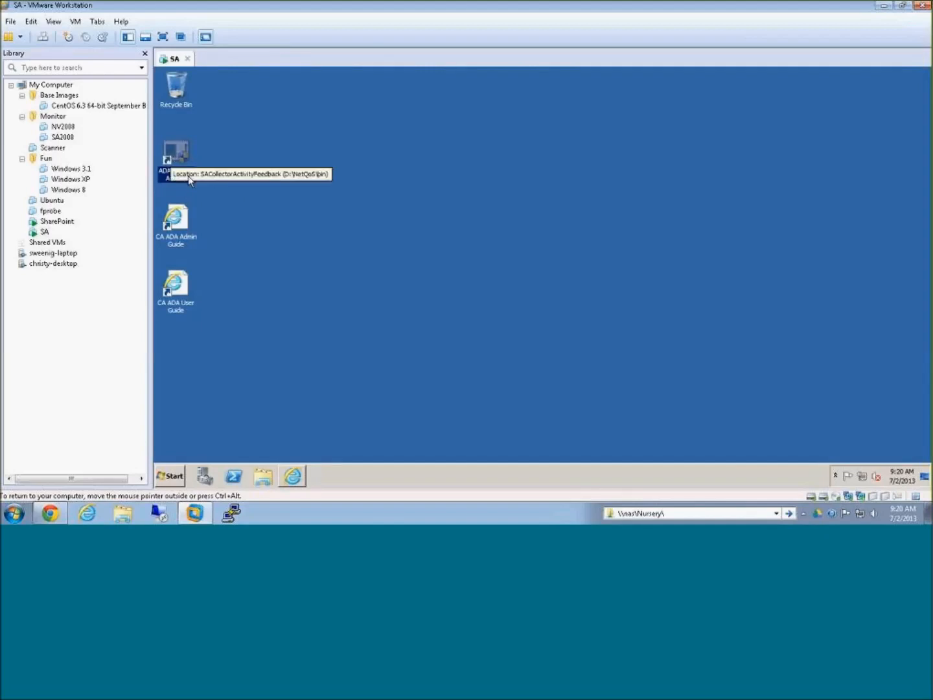
pyautogui.doubleClick(175, 150)
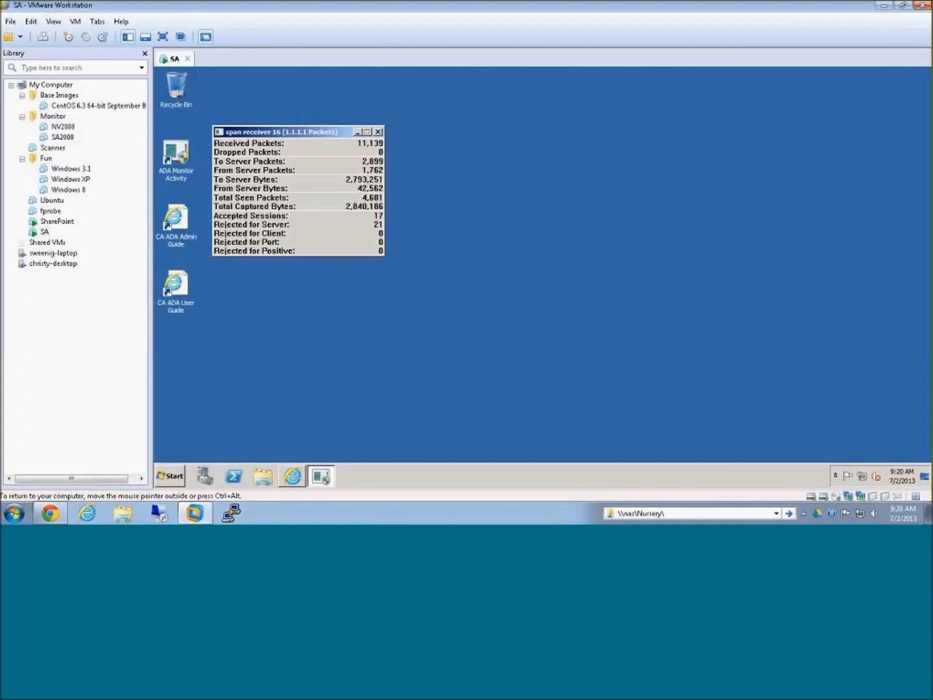
pyautogui.moveTo(309, 135); pyautogui.dragTo(316, 131)
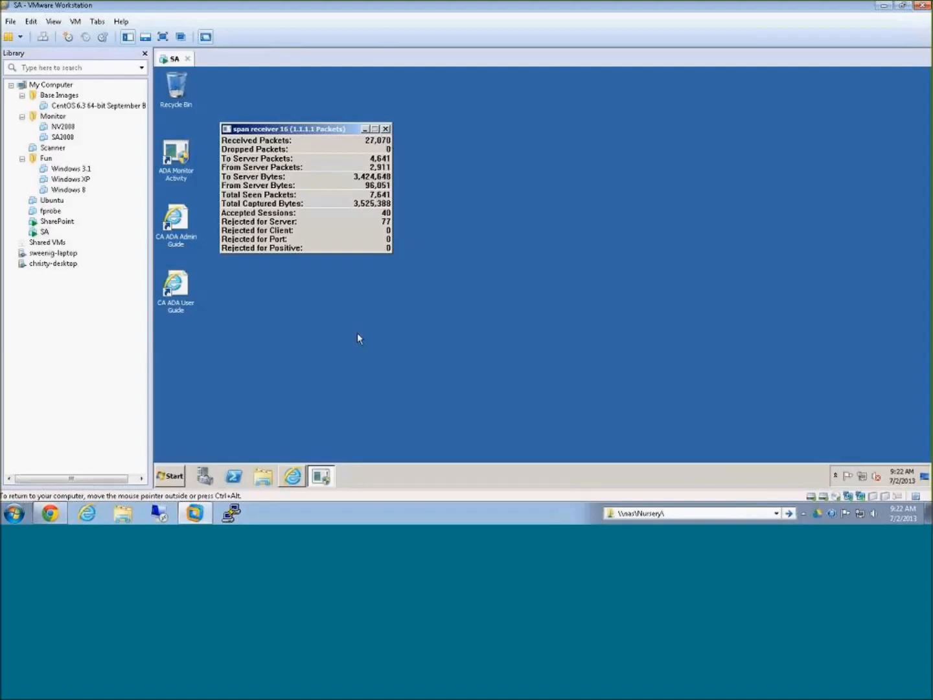
# Step: Return to the ADA console's Session Lists and review the Monitoring Device, Application and Server Sessions sections
pyautogui.click(292, 477)
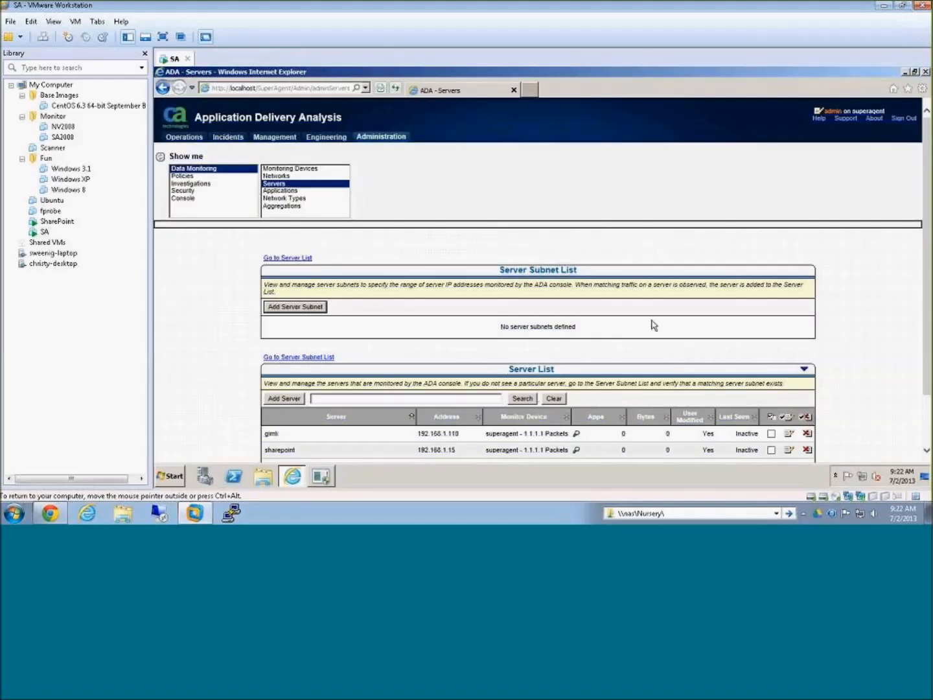
pyautogui.scroll(-2, 870, 310)
pyautogui.scroll(2, 870, 310)
pyautogui.click(186, 202)
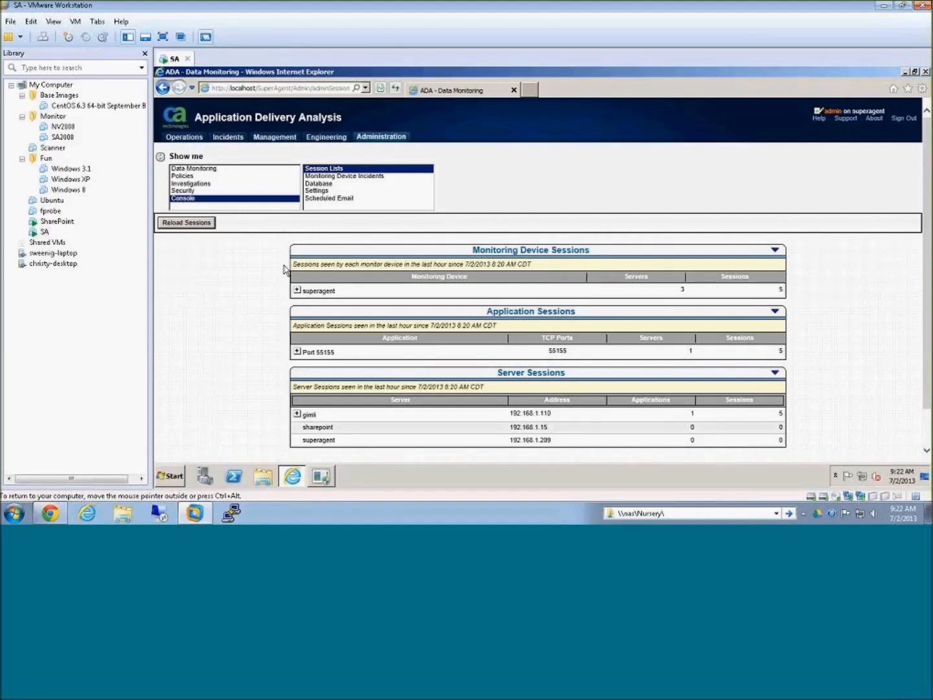
pyautogui.scroll(-2, 360, 276)
pyautogui.moveTo(473, 208); pyautogui.dragTo(569, 209)
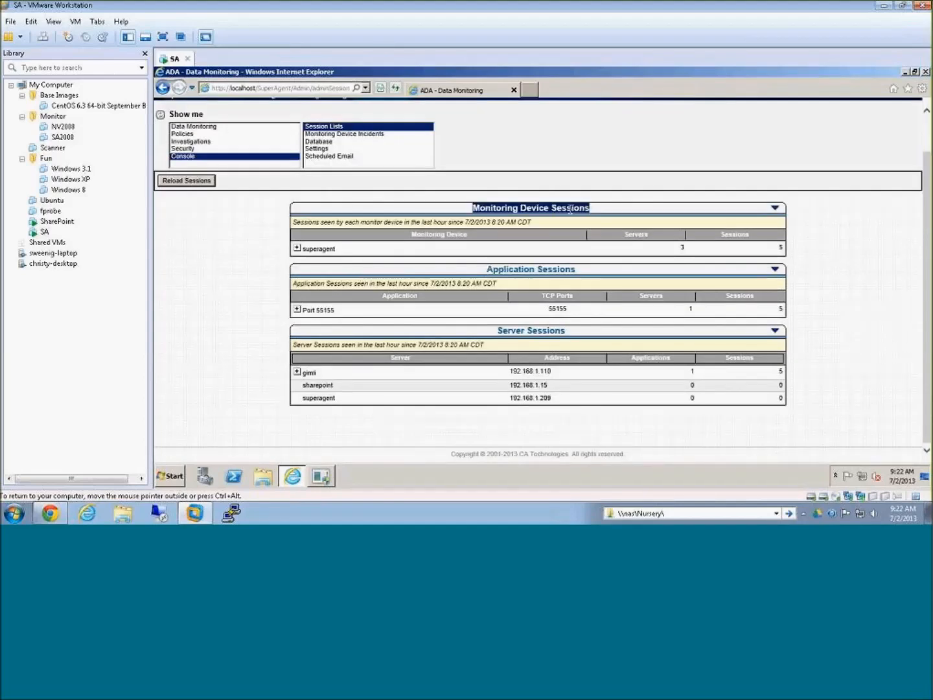
pyautogui.moveTo(487, 270); pyautogui.dragTo(574, 270)
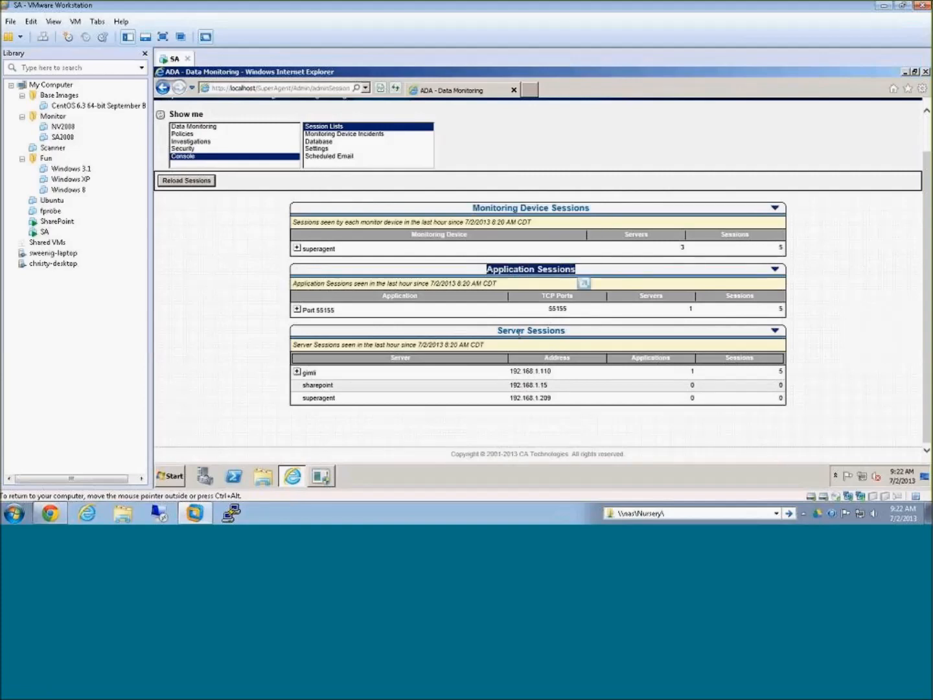
pyautogui.moveTo(498, 331); pyautogui.dragTo(578, 332)
pyautogui.click(840, 334)
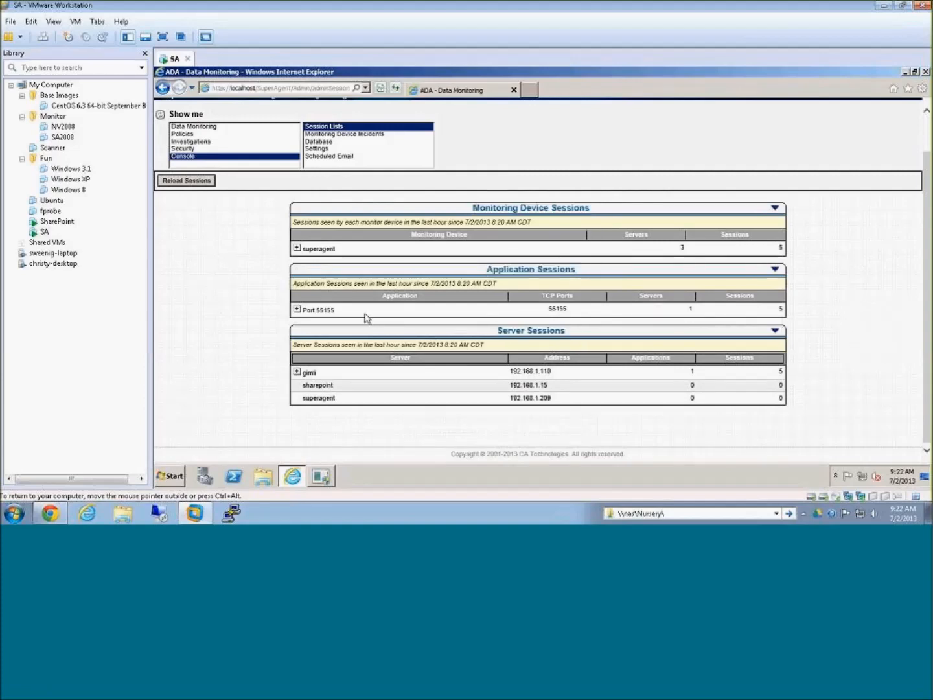
# Step: Expand Port 55155 under Application Sessions and switch briefly to µTorrent to look over its active torrents
pyautogui.click(297, 311)
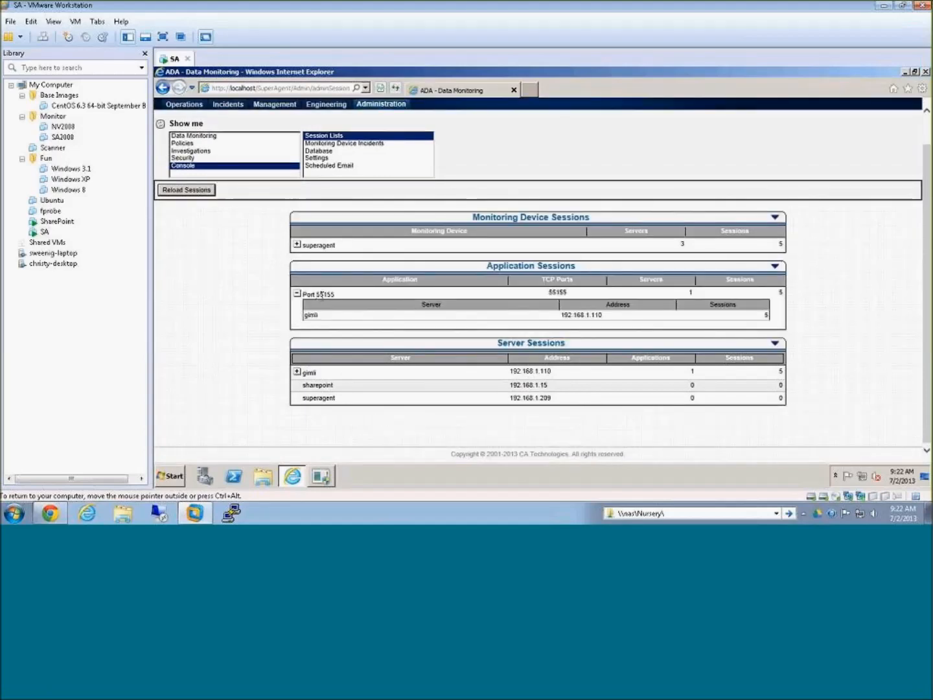
pyautogui.moveTo(316, 293); pyautogui.dragTo(333, 292)
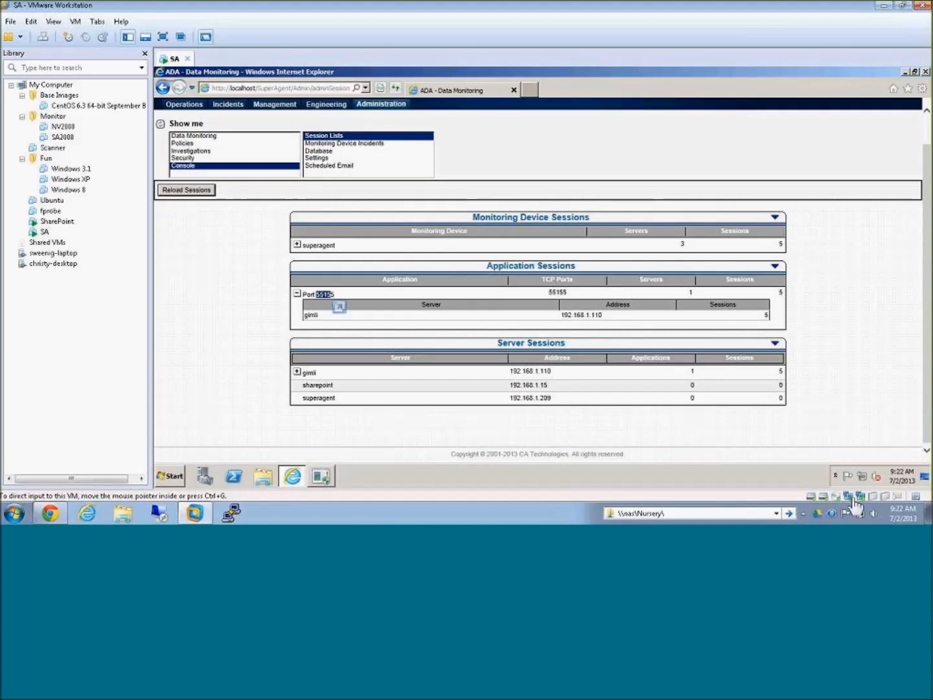
pyautogui.click(807, 510)
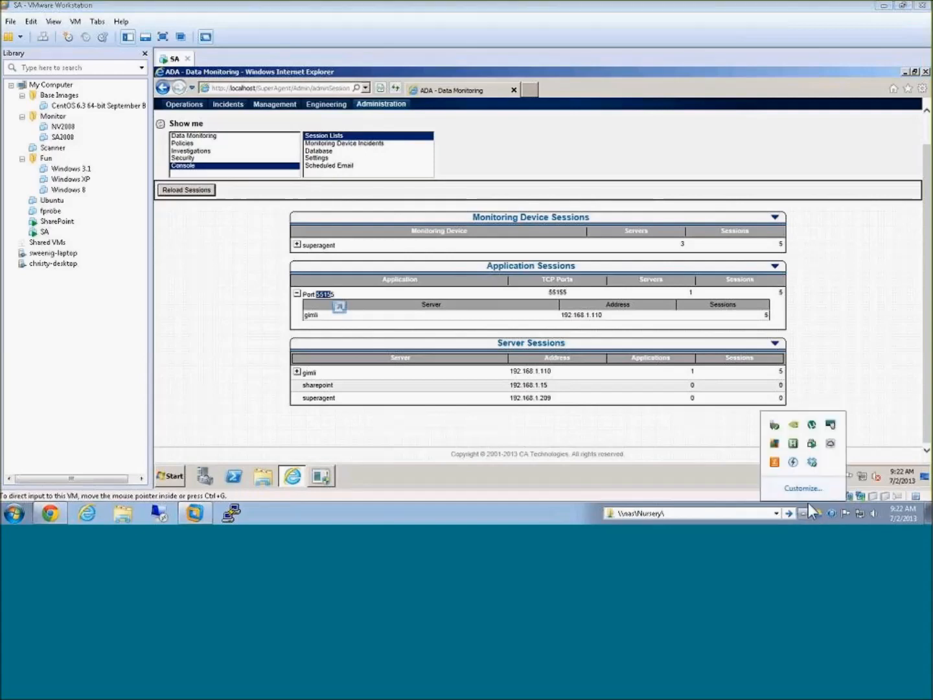
pyautogui.click(812, 424)
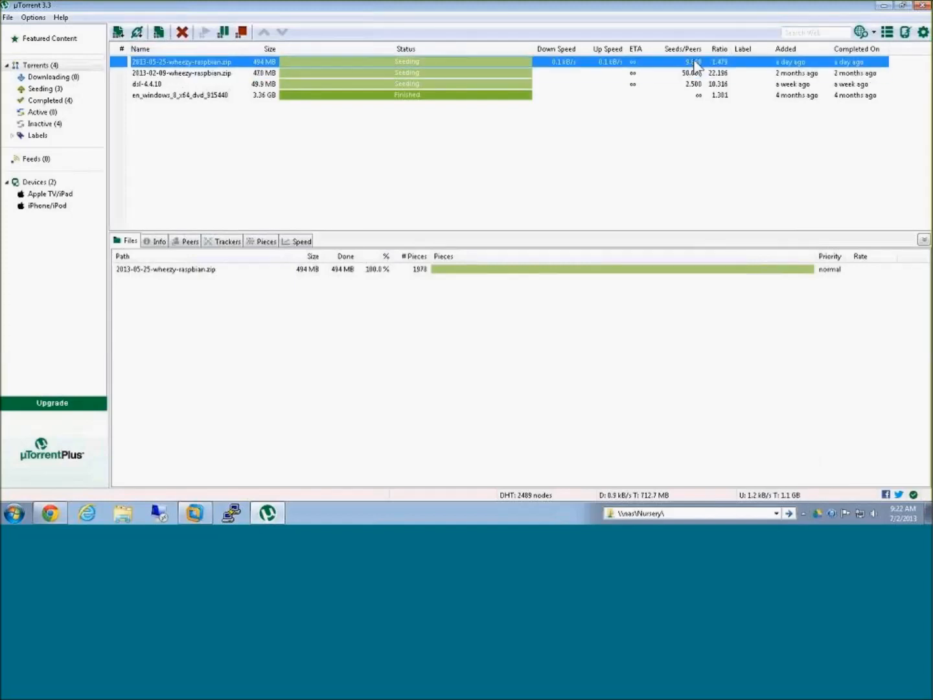
pyautogui.click(884, 6)
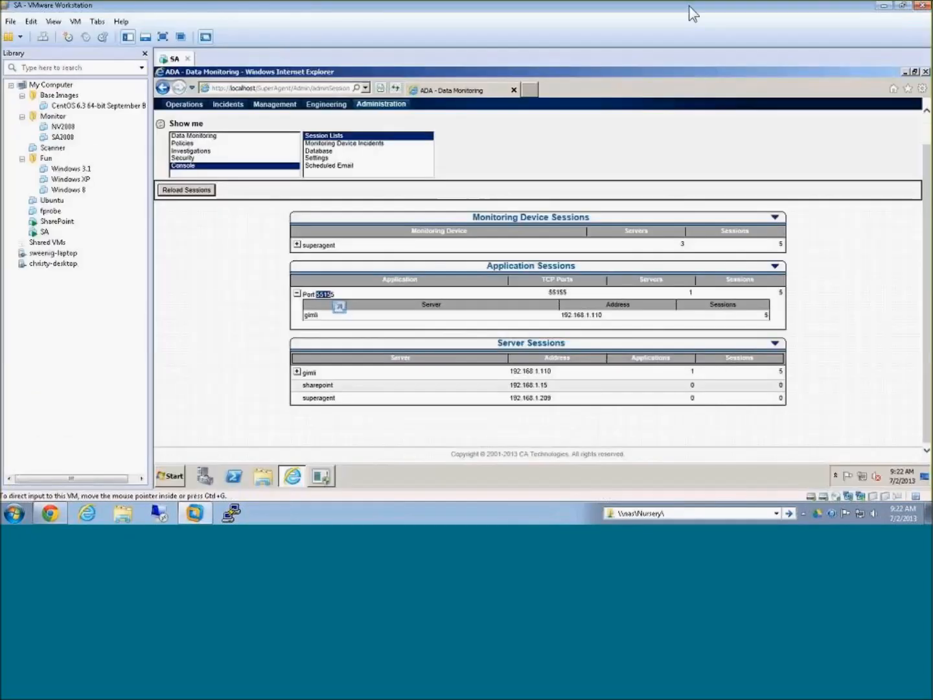
# Step: Examine the port number and the server name and address listed under the Port 55155 application session
pyautogui.click(314, 315)
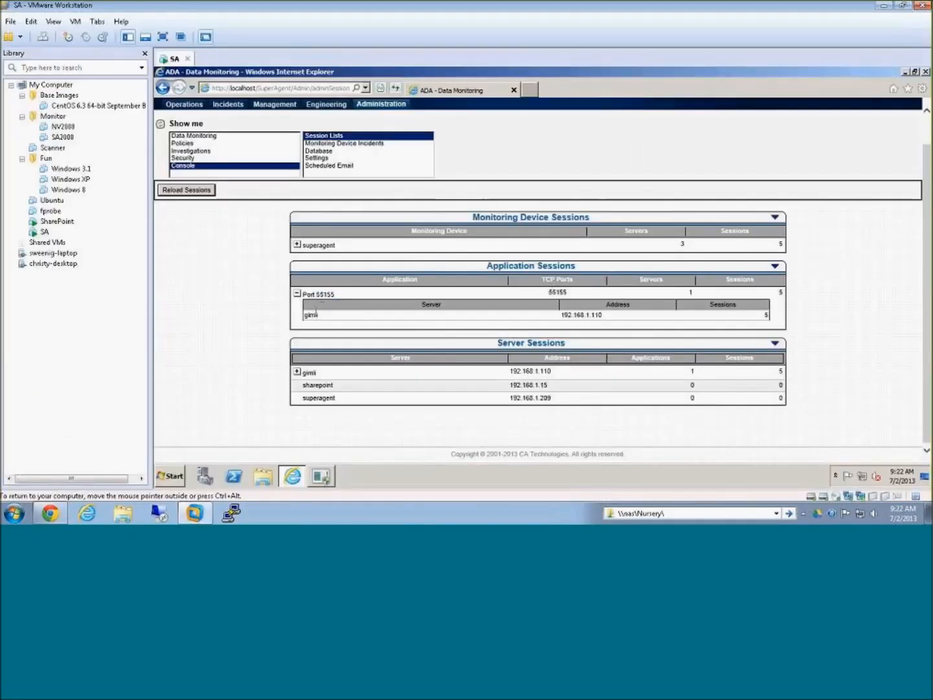
pyautogui.doubleClick(325, 293)
pyautogui.click(370, 323)
pyautogui.doubleClick(603, 314)
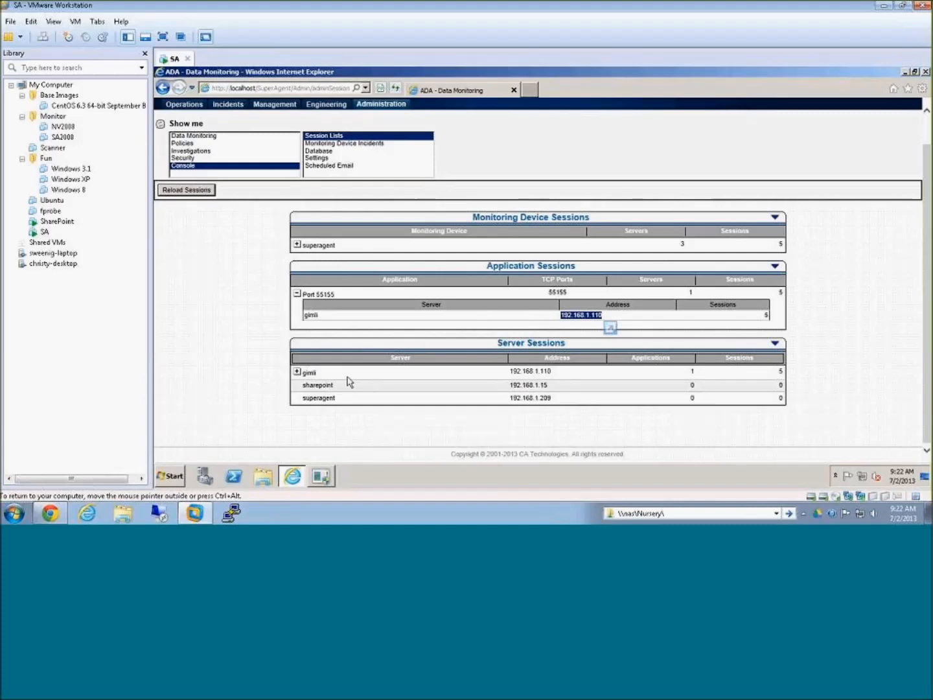
# Step: Expand gimli under Server Sessions and superagent under Monitoring Device Sessions to review their session details
pyautogui.click(297, 372)
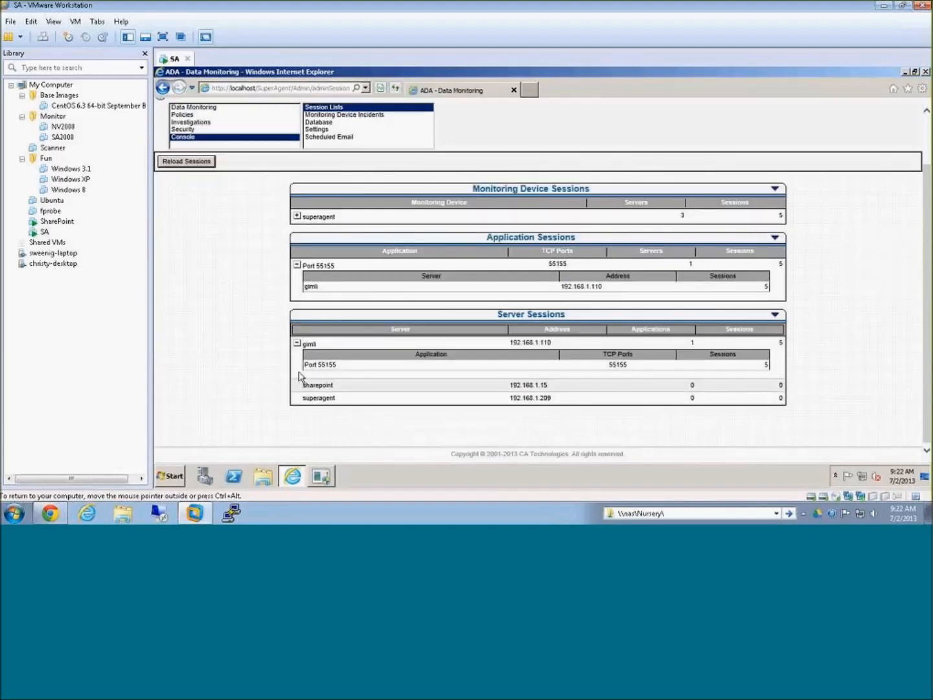
pyautogui.click(297, 216)
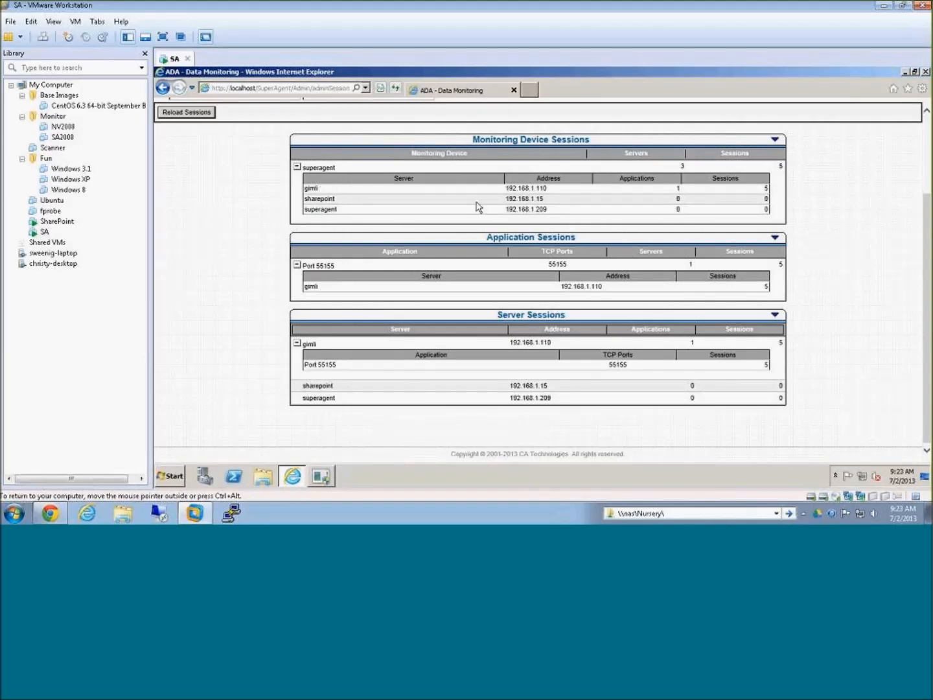
pyautogui.doubleClick(677, 188)
pyautogui.click(836, 230)
pyautogui.scroll(4, 834, 254)
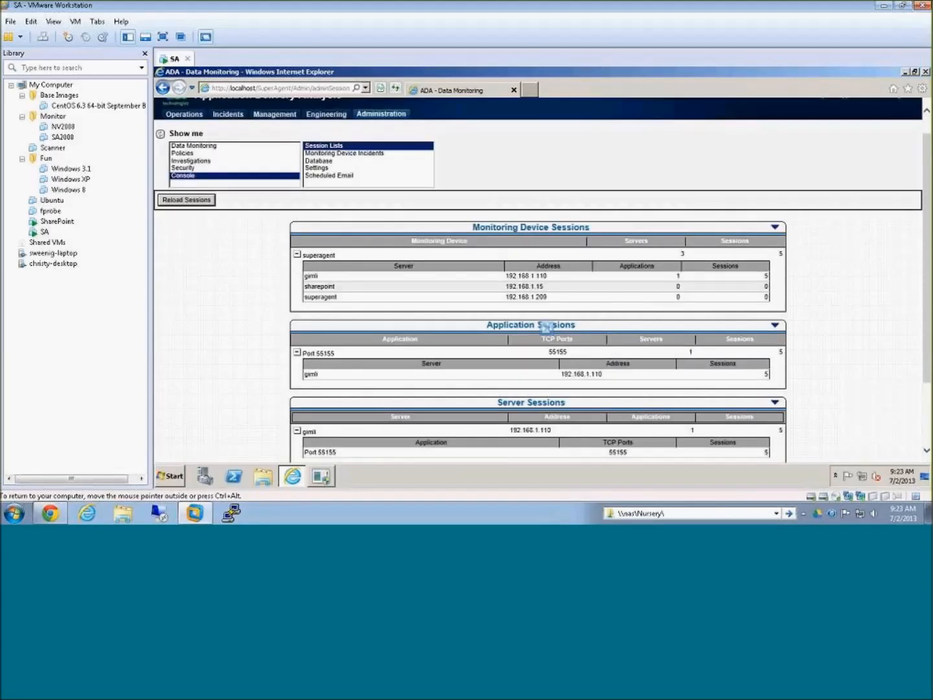
# Step: Open the Engineering network performance report and set its timeframe to Last Hour
pyautogui.click(317, 138)
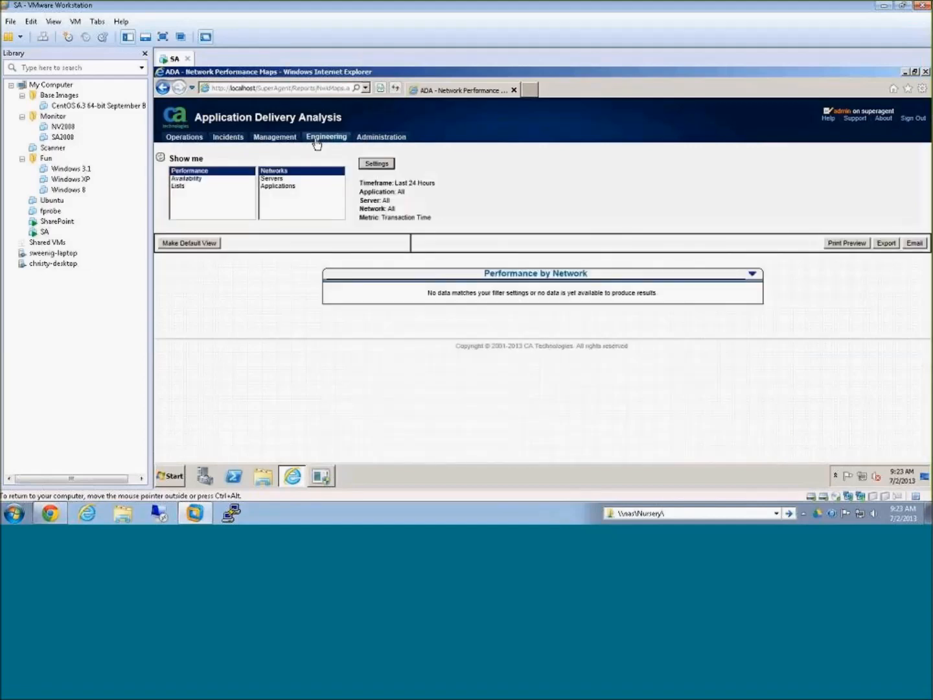
pyautogui.click(375, 164)
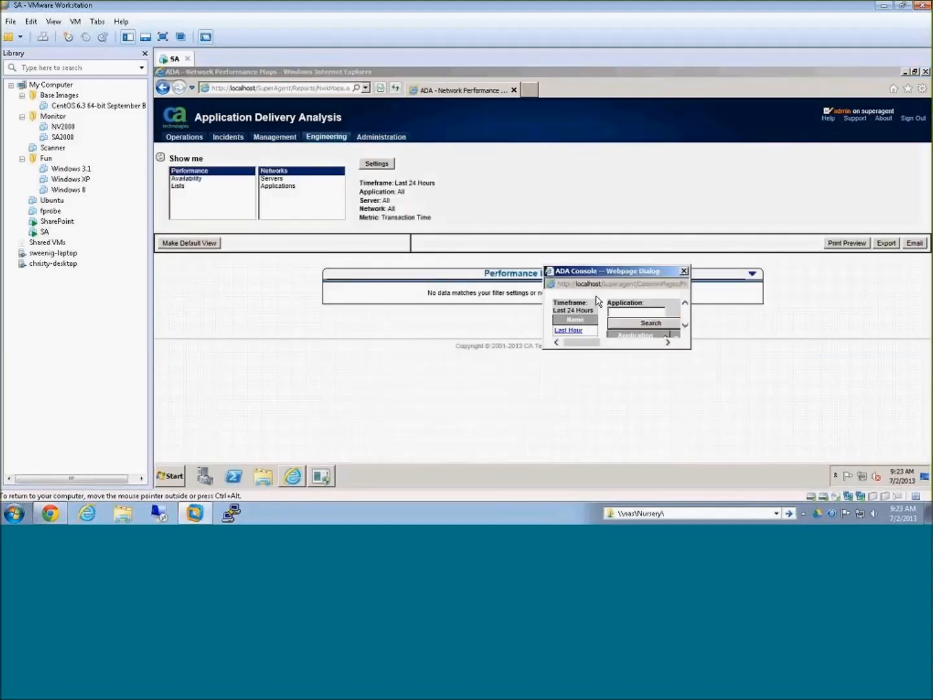
pyautogui.moveTo(581, 343); pyautogui.dragTo(630, 344)
pyautogui.click(685, 324)
pyautogui.click(686, 328)
pyautogui.click(685, 327)
pyautogui.click(685, 327)
pyautogui.moveTo(633, 345); pyautogui.dragTo(642, 344)
pyautogui.click(684, 326)
pyautogui.click(685, 328)
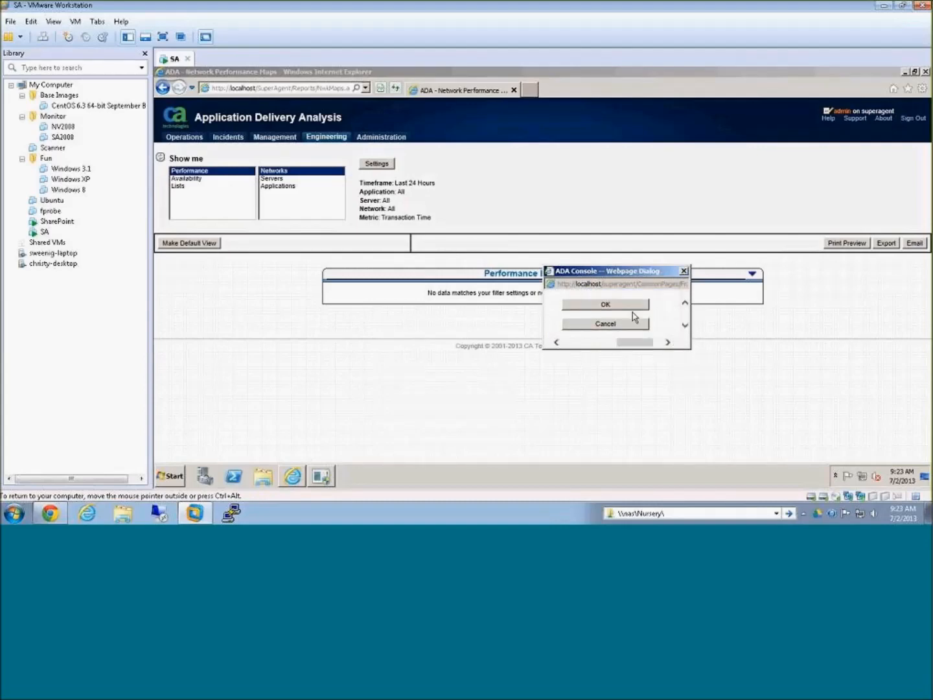
pyautogui.click(630, 307)
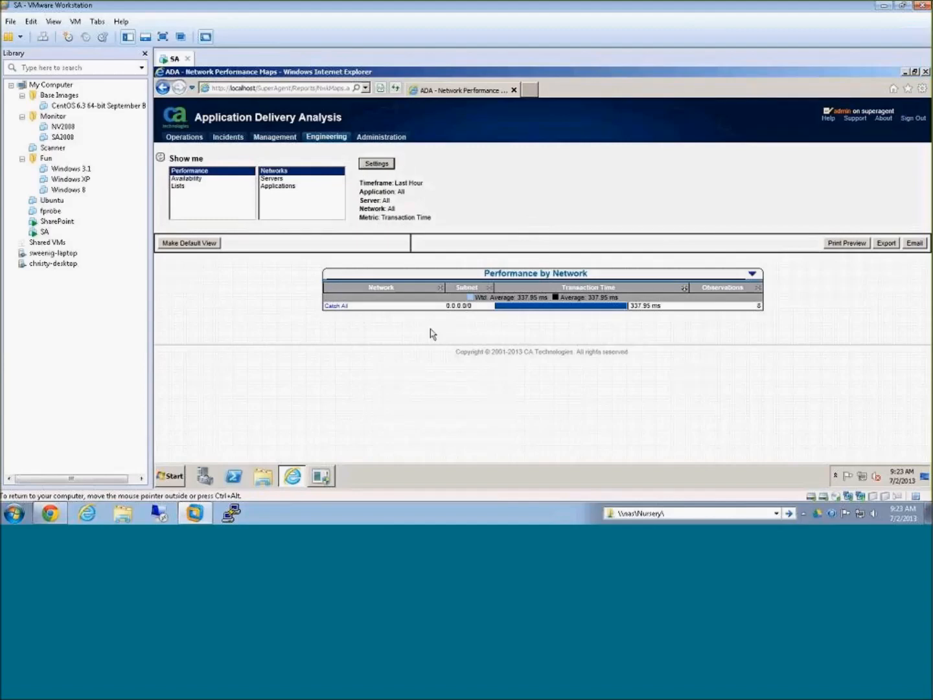
# Step: Make the last-hour network performance report the default view, and check it by visiting Administration and returning to Engineering
pyautogui.click(194, 248)
pyautogui.click(366, 138)
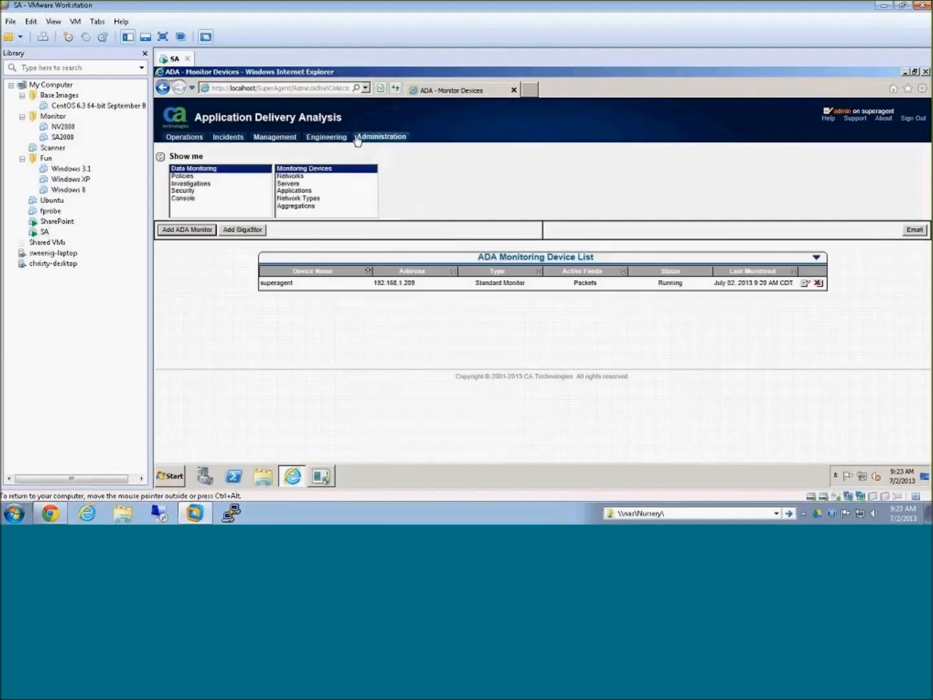
pyautogui.click(337, 140)
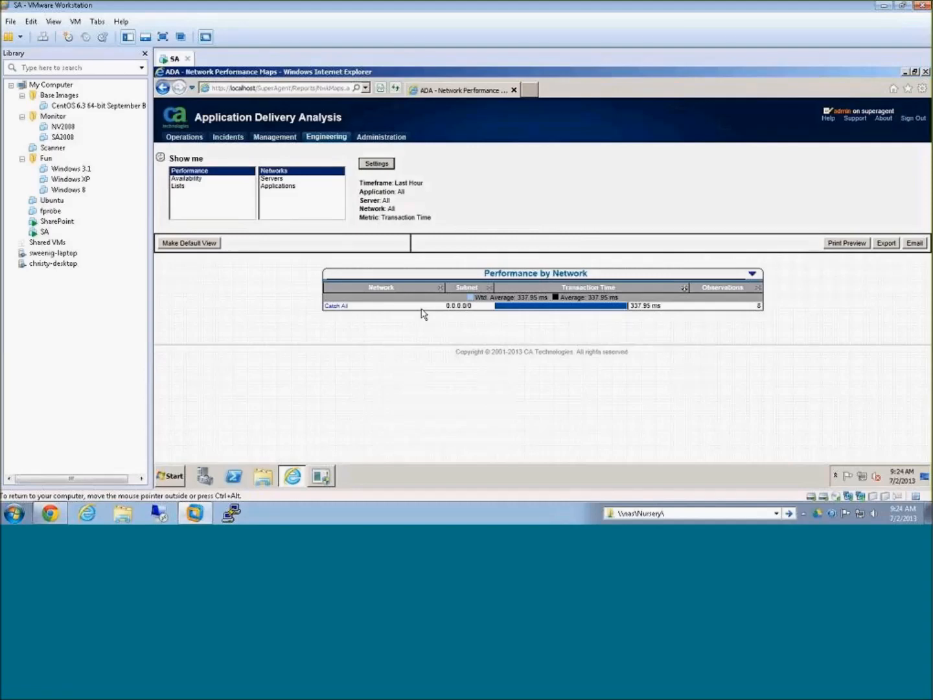
# Step: Open the Components Report for the Catch All network and examine its response time composition and averages
pyautogui.click(343, 305)
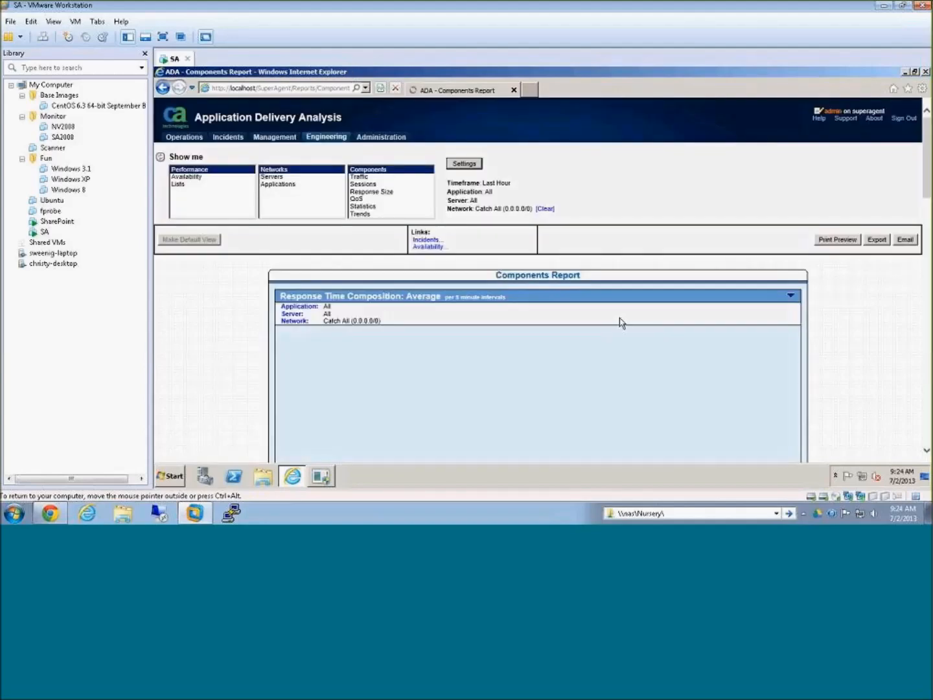
pyautogui.scroll(-3, 753, 381)
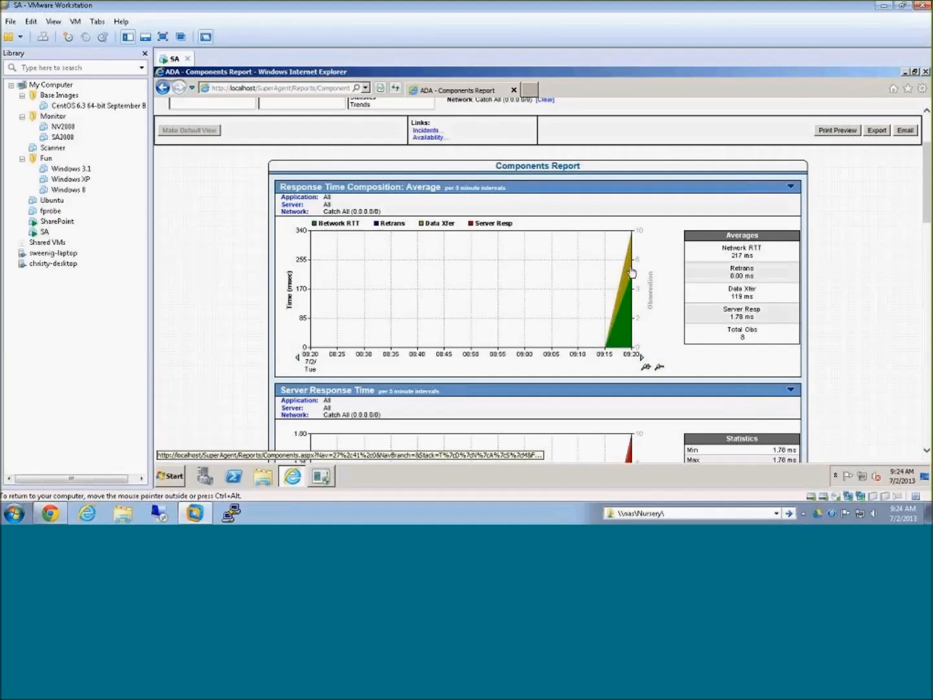
pyautogui.click(732, 319)
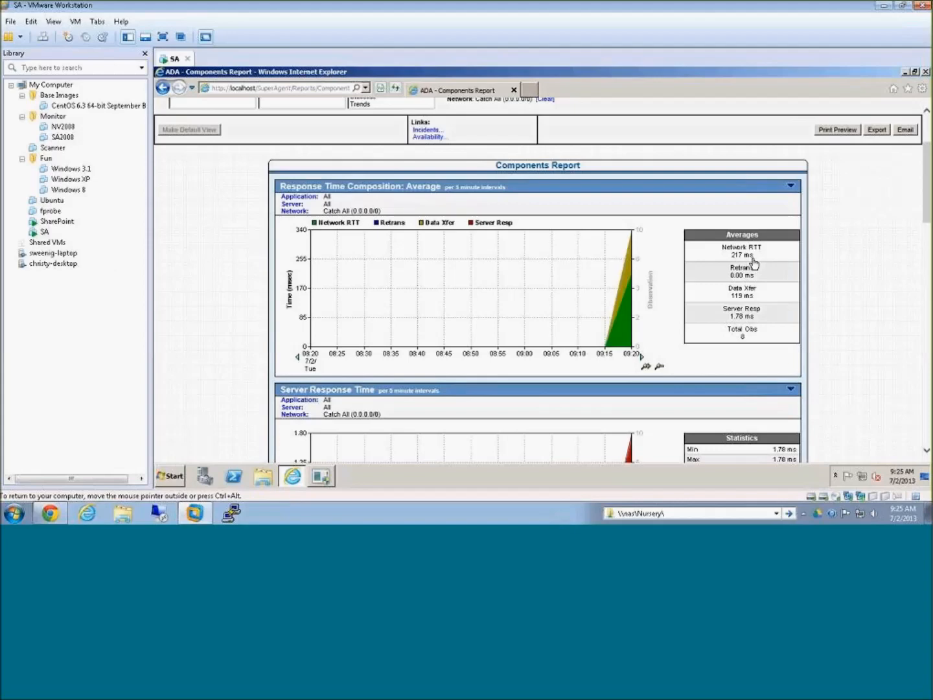
pyautogui.moveTo(351, 211); pyautogui.dragTo(381, 208)
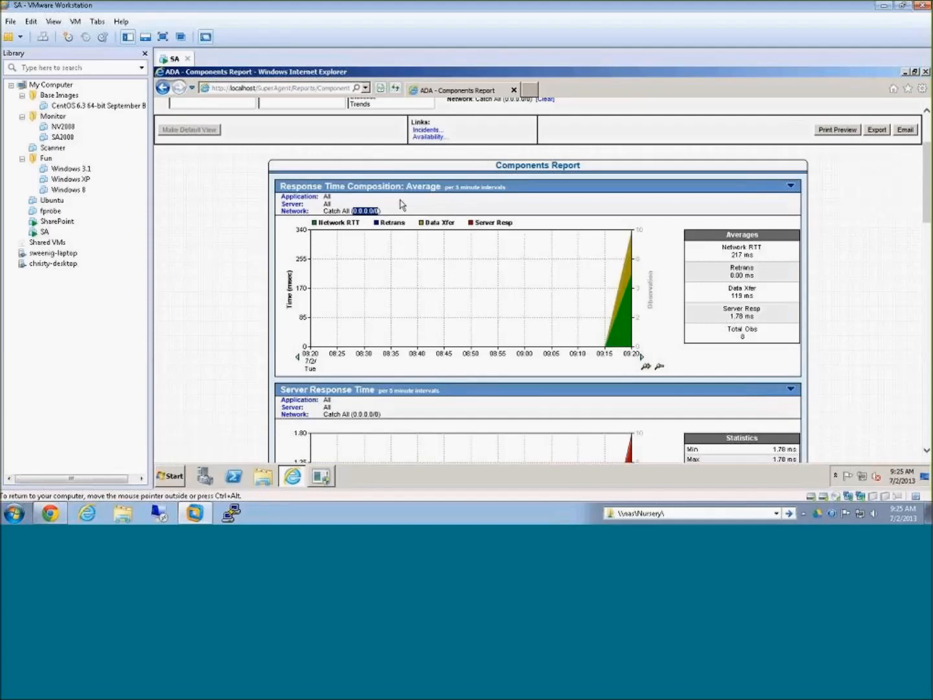
# Step: Narrow the Catch All Components Report to the Port 55155 application through Performance by Application
pyautogui.click(297, 202)
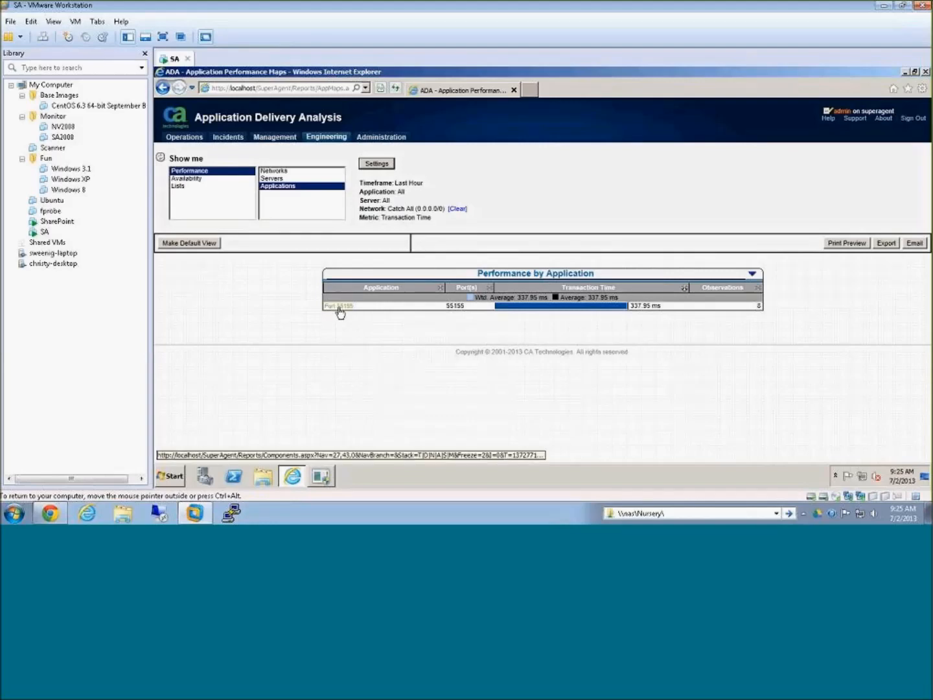
pyautogui.click(338, 308)
pyautogui.scroll(-3, 298, 211)
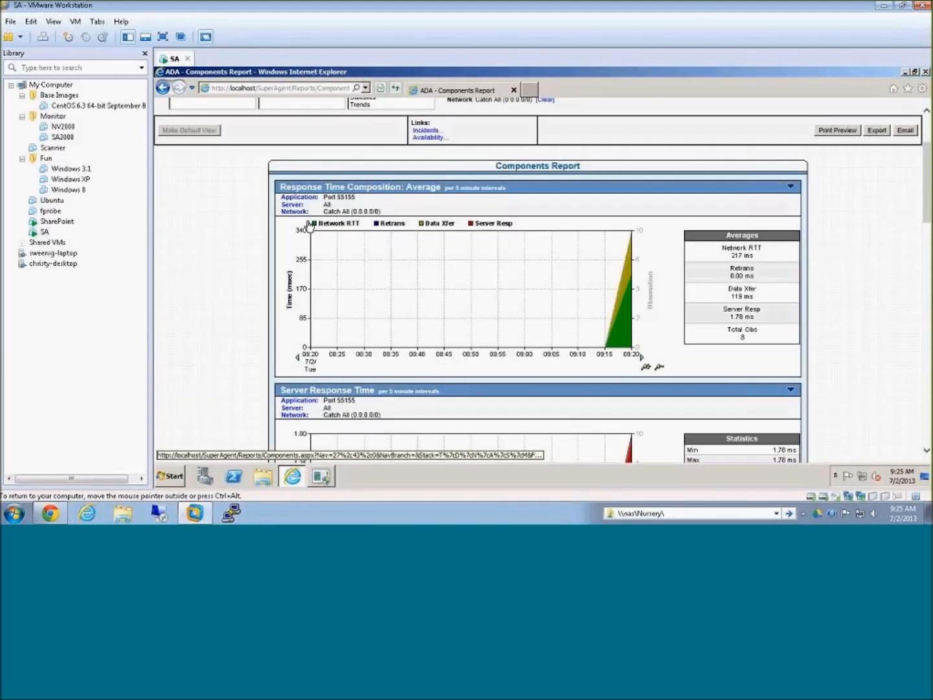
# Step: Narrow the Port 55155 report to the gimli server and review its response time charts
pyautogui.click(296, 206)
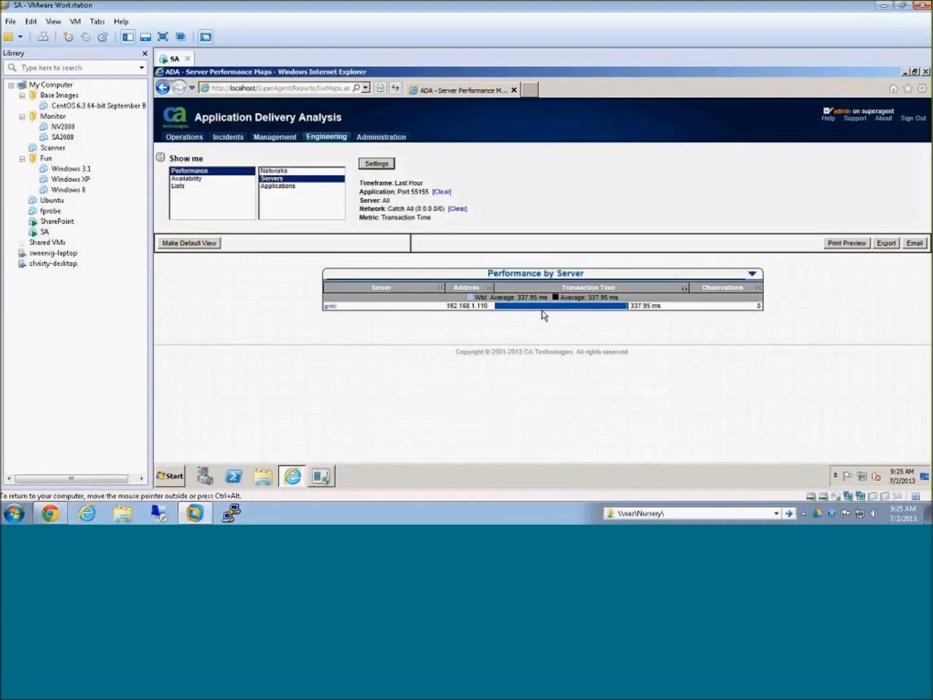
pyautogui.click(332, 306)
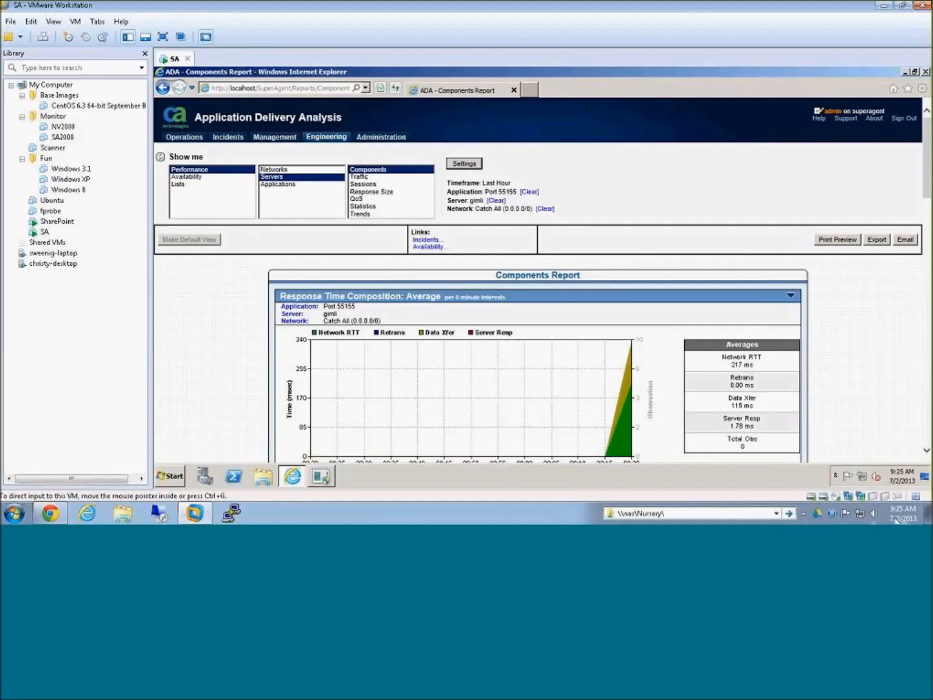
pyautogui.scroll(-3, 835, 339)
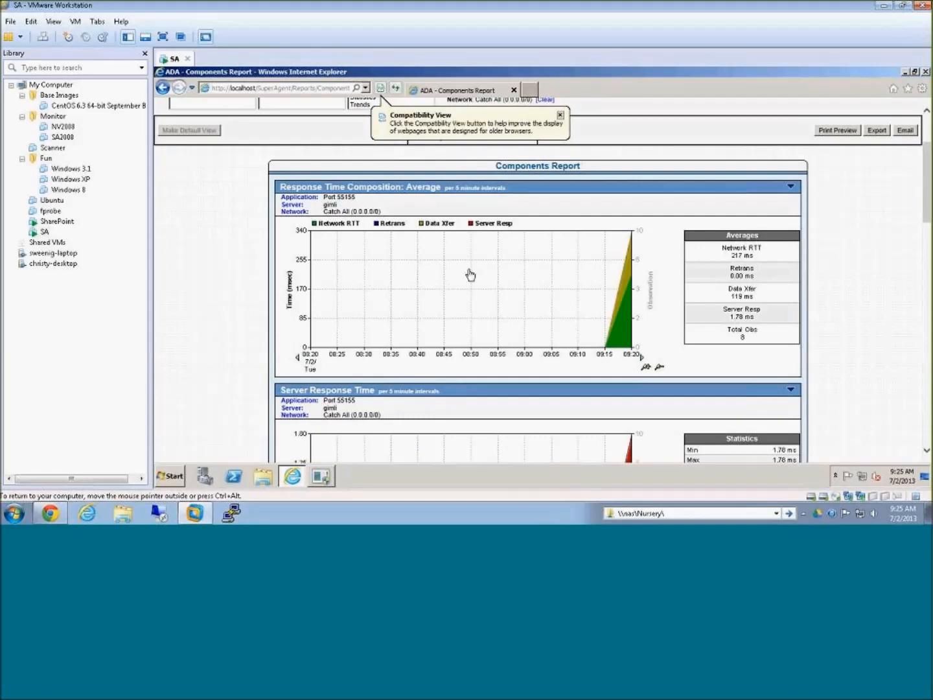
pyautogui.scroll(2, 470, 274)
pyautogui.click(160, 159)
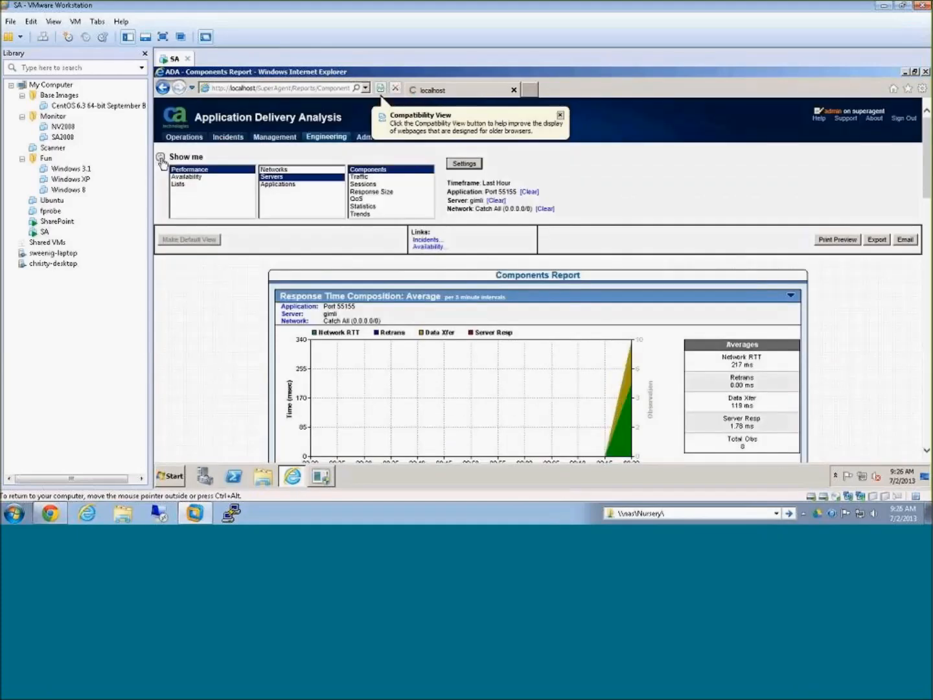
# Step: Dismiss the Compatibility View notice and review the application, server and network filters of the Port 55155 Components Report
pyautogui.click(561, 116)
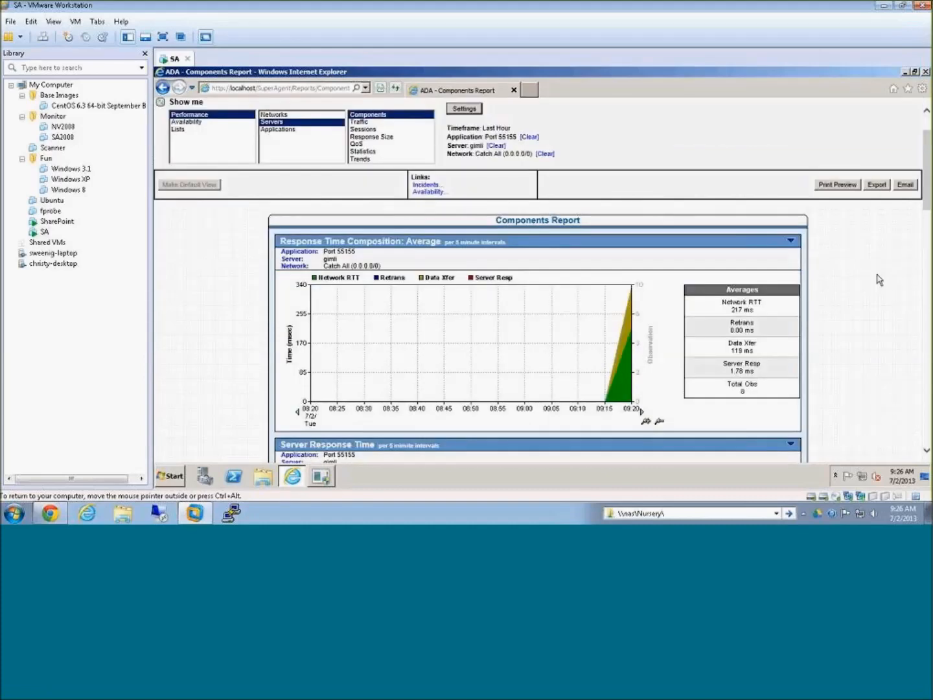
pyautogui.scroll(-1, 882, 283)
pyautogui.moveTo(323, 251); pyautogui.dragTo(356, 251)
pyautogui.click(398, 260)
pyautogui.scroll(1, 445, 262)
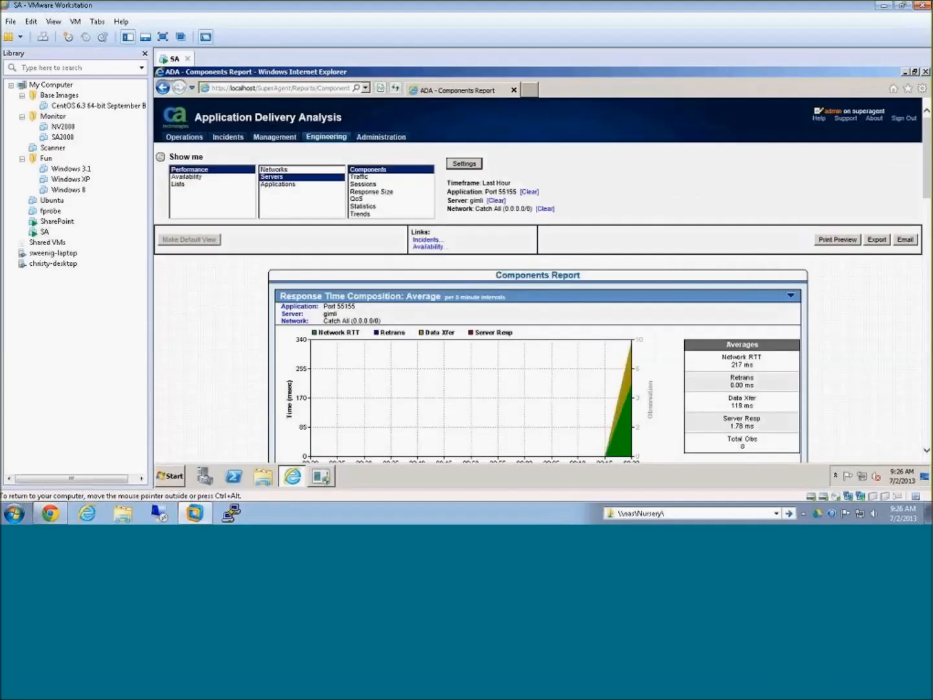
# Step: Open the administration list of monitored applications and install Adobe Flash Player 11.7, accepting its license and allowing automatic updates
pyautogui.click(377, 140)
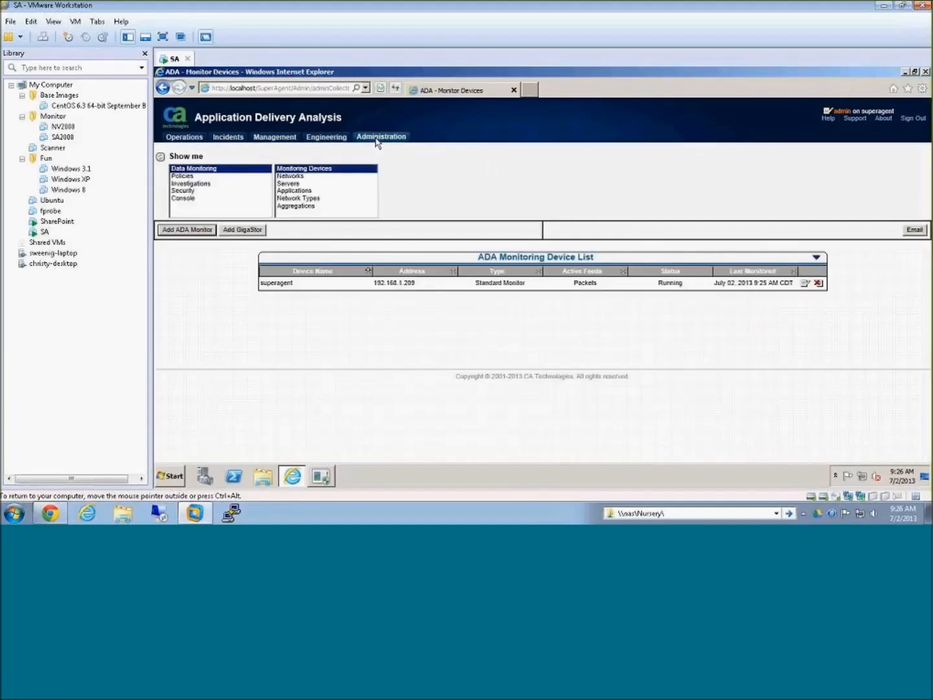
pyautogui.click(300, 192)
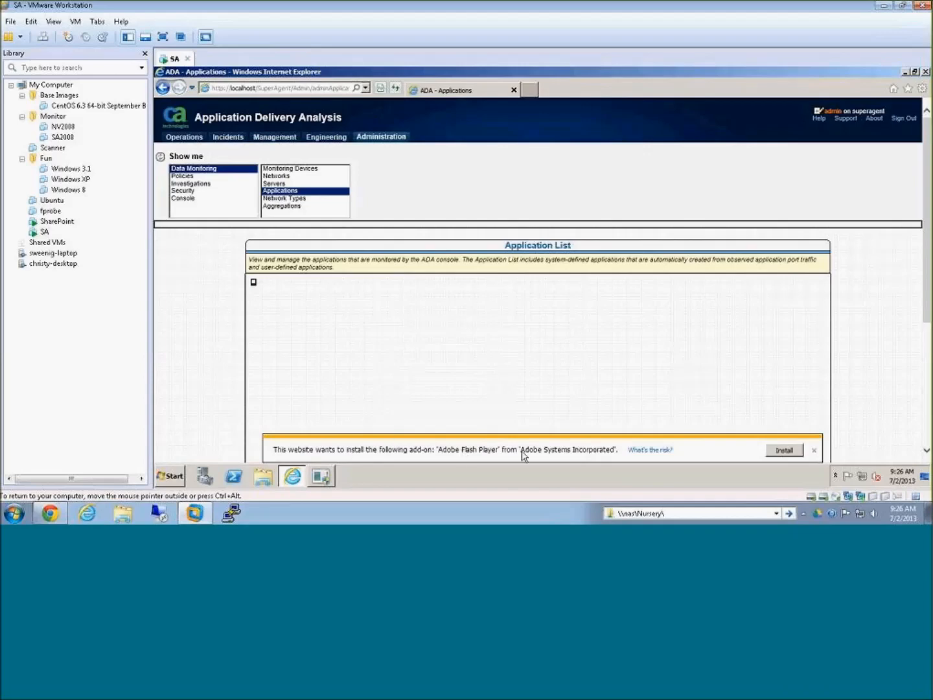
pyautogui.click(783, 450)
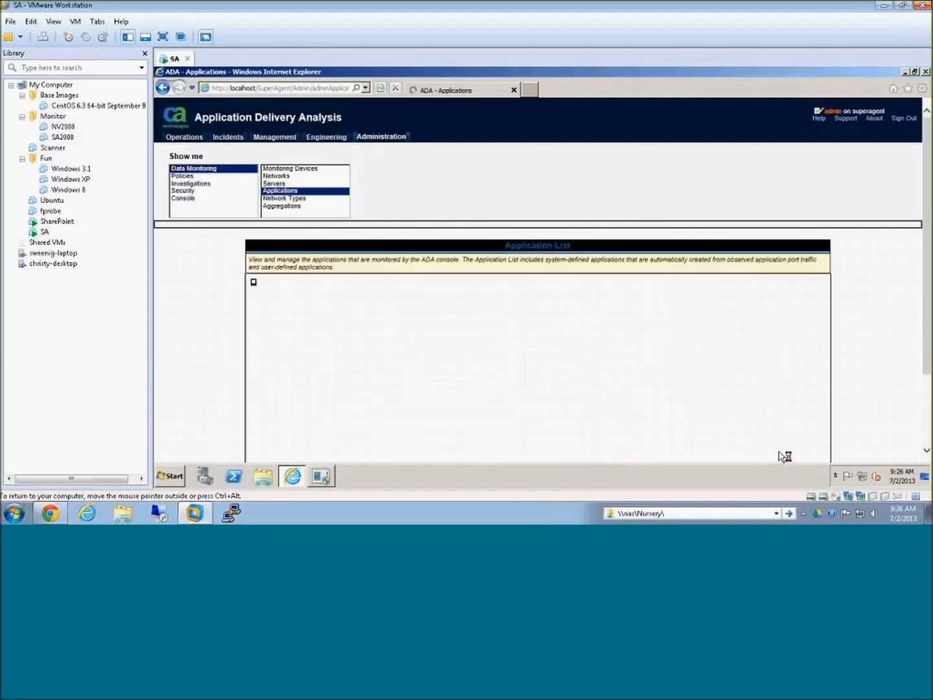
pyautogui.click(583, 254)
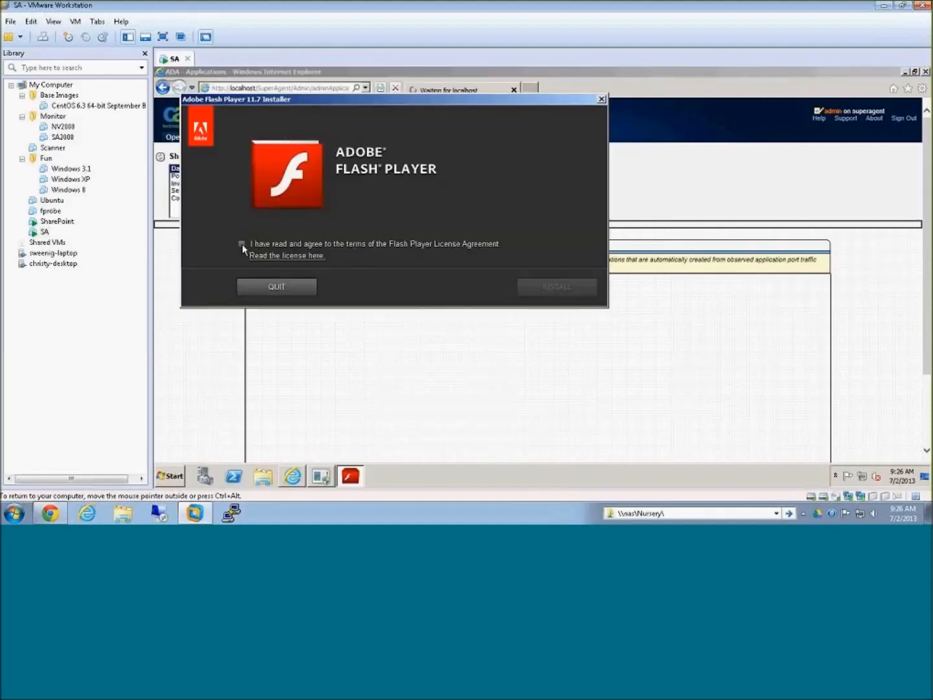
pyautogui.click(243, 243)
pyautogui.click(557, 286)
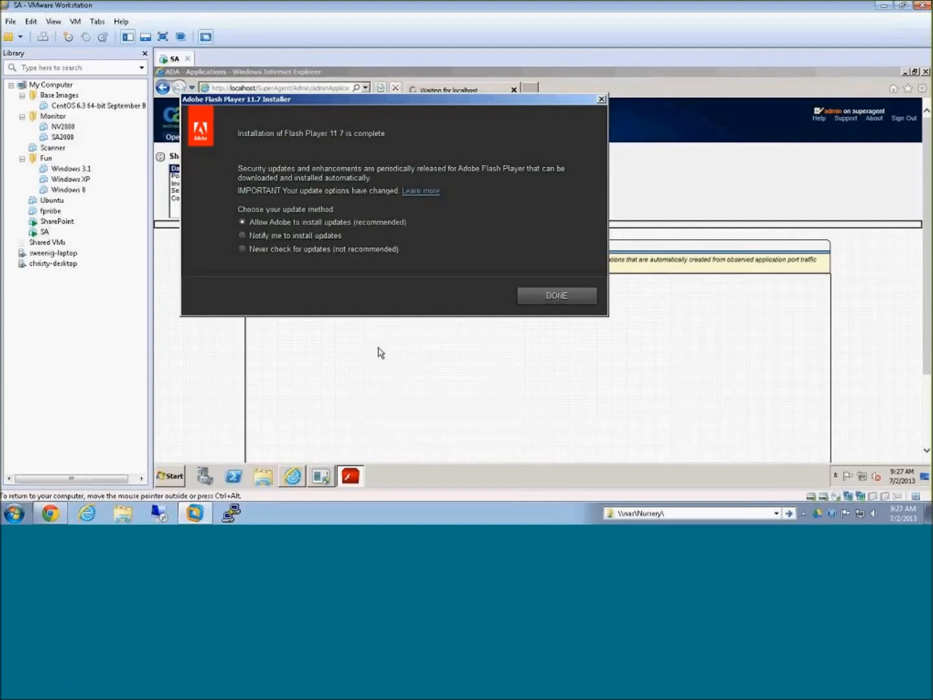
pyautogui.click(581, 296)
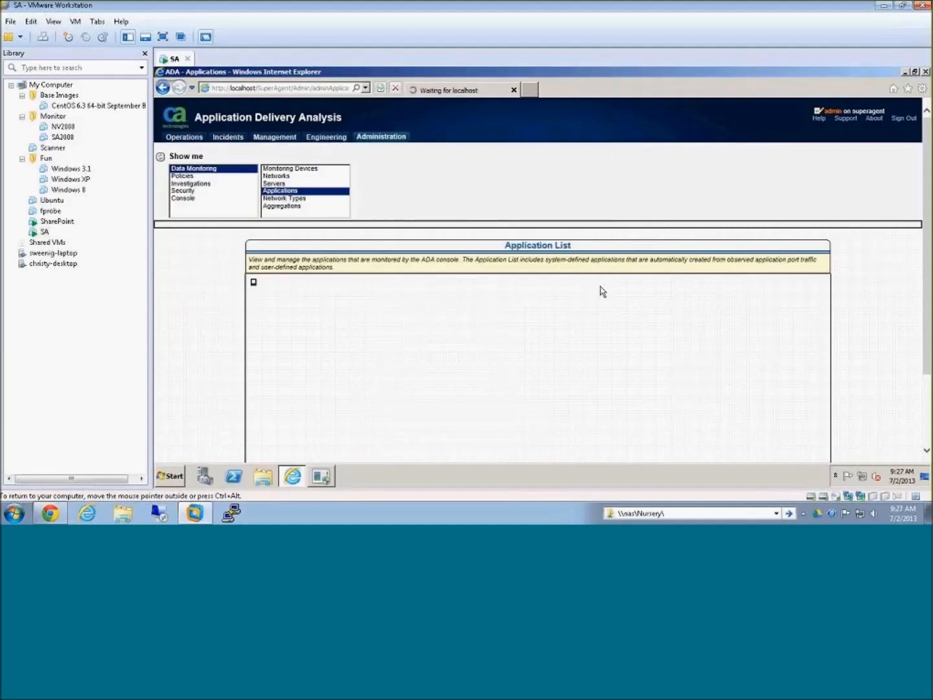
# Step: Show the servers behind the Port 55155 and Port 65483 applications, and check the host's background programs
pyautogui.scroll(-1, 621, 259)
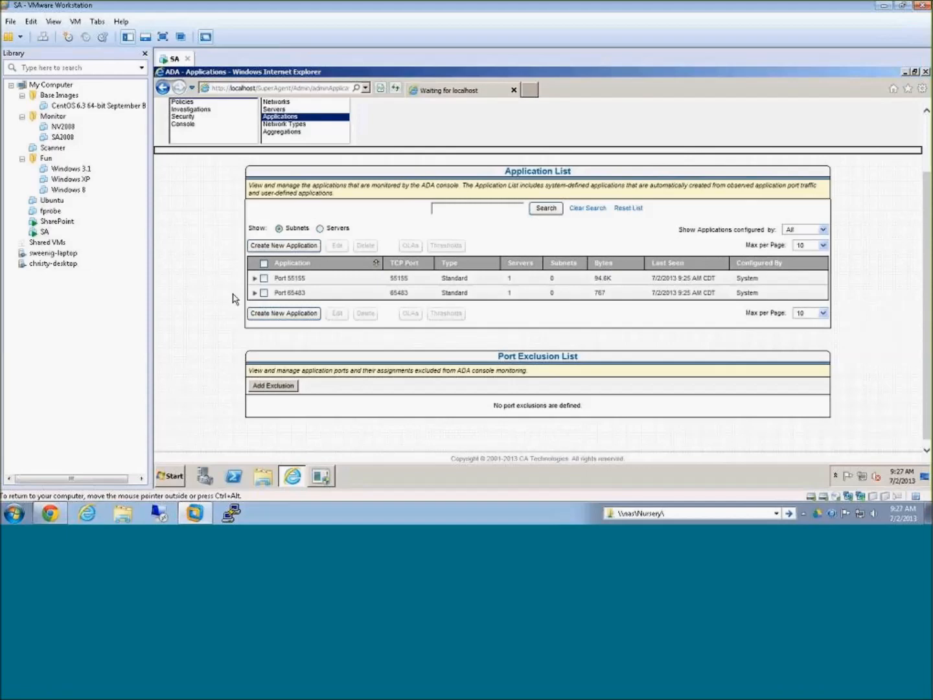
pyautogui.click(253, 279)
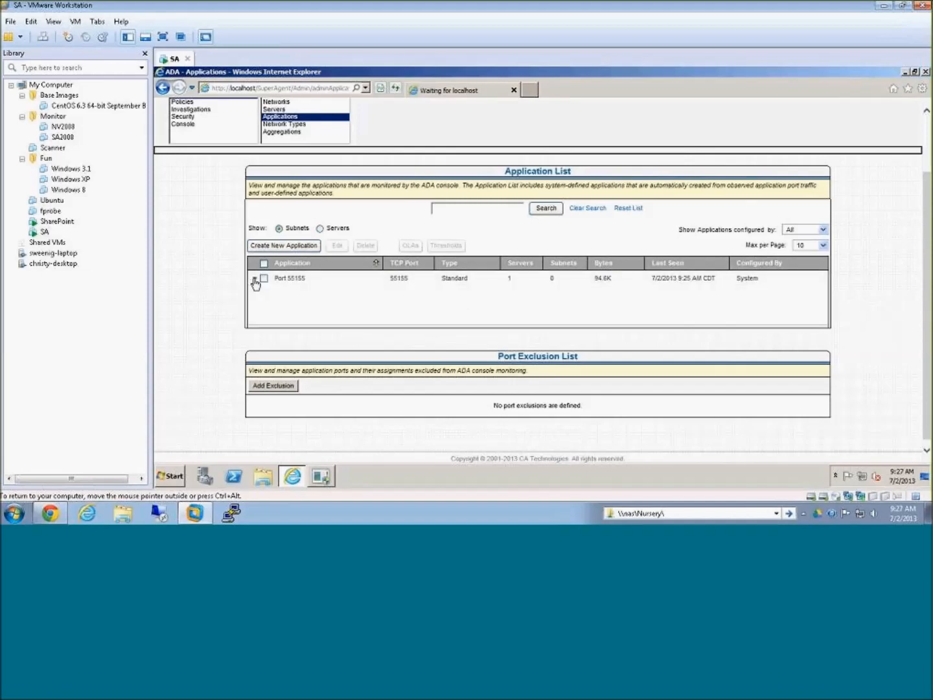
pyautogui.click(320, 228)
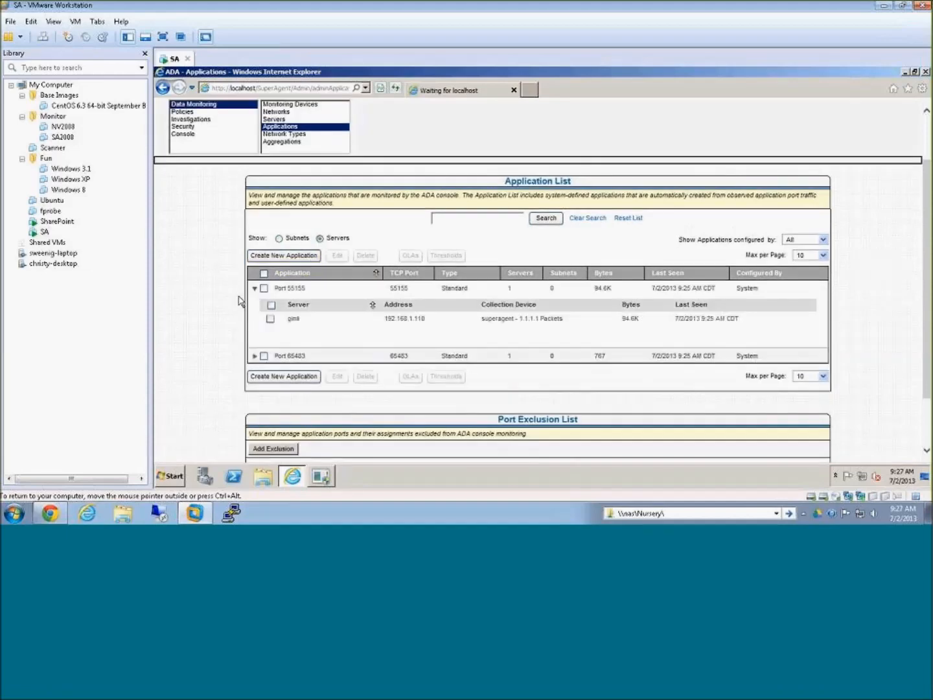
pyautogui.scroll(-2, 249, 289)
pyautogui.click(253, 289)
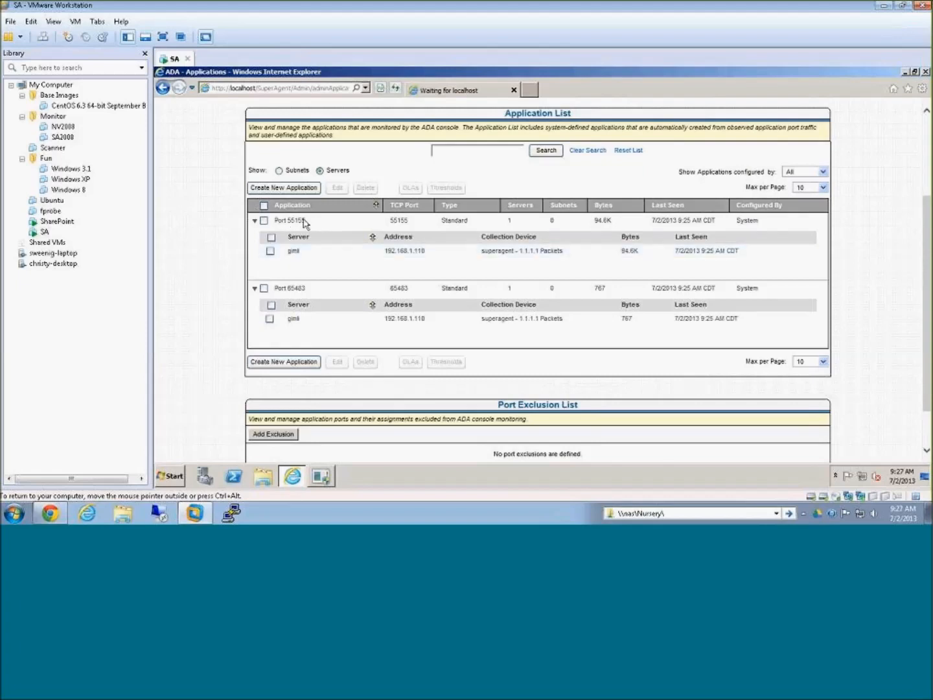
pyautogui.click(807, 515)
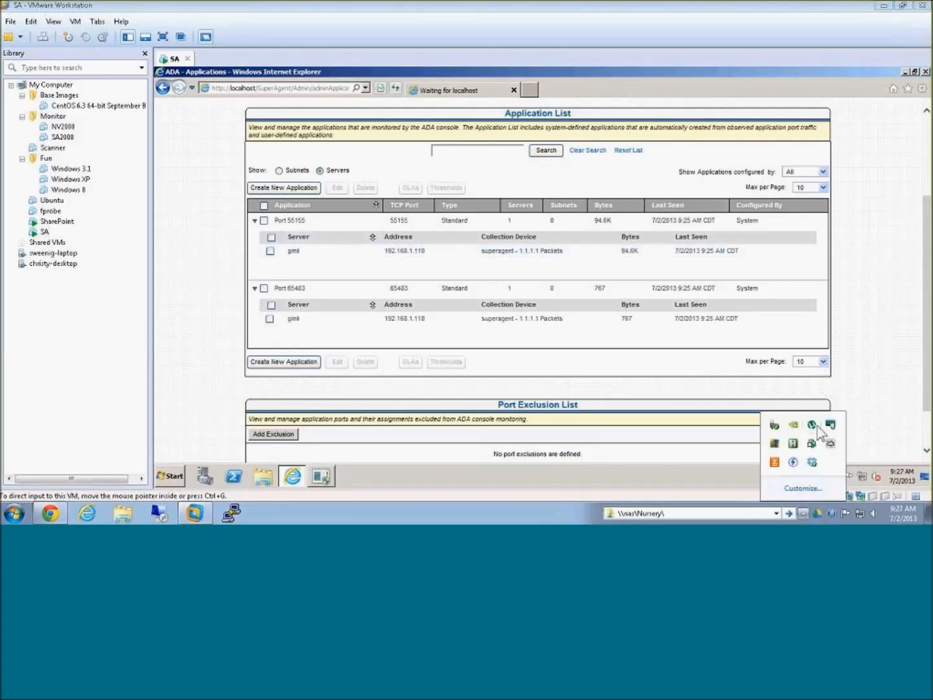
pyautogui.click(220, 316)
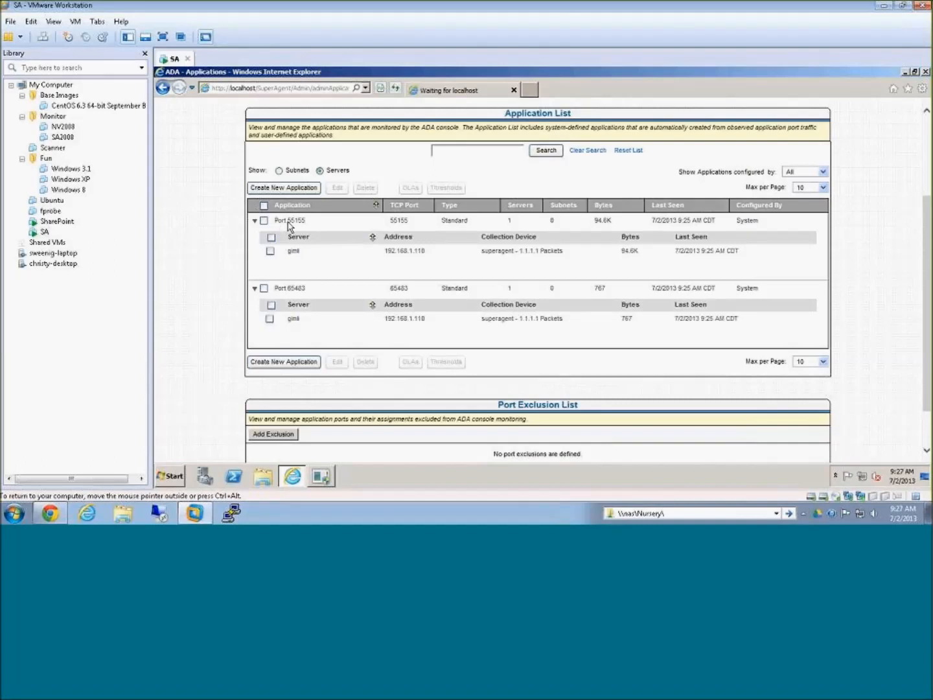
# Step: Rename the Port 55155 application as uTorrent and close the monitor synchronization notice
pyautogui.click(264, 220)
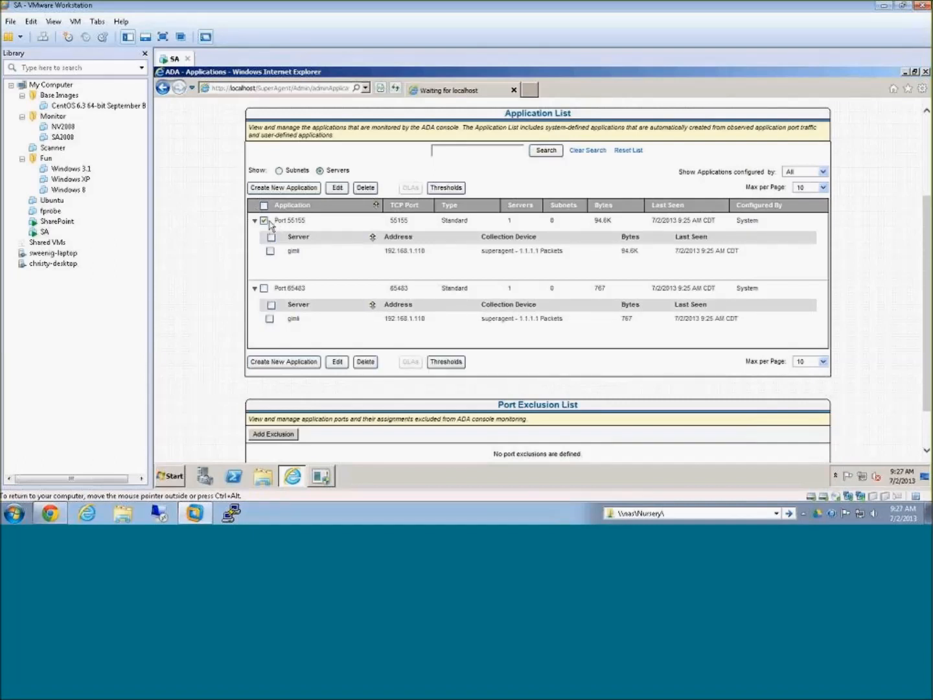
pyautogui.scroll(-1, 341, 191)
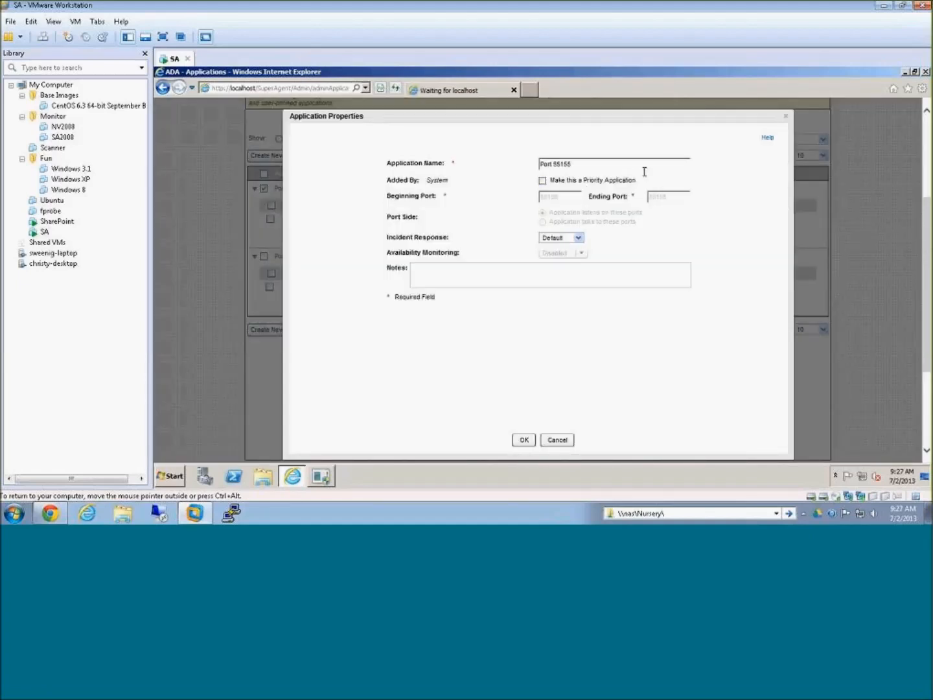
pyautogui.write('uTorrent')
pyautogui.click(524, 440)
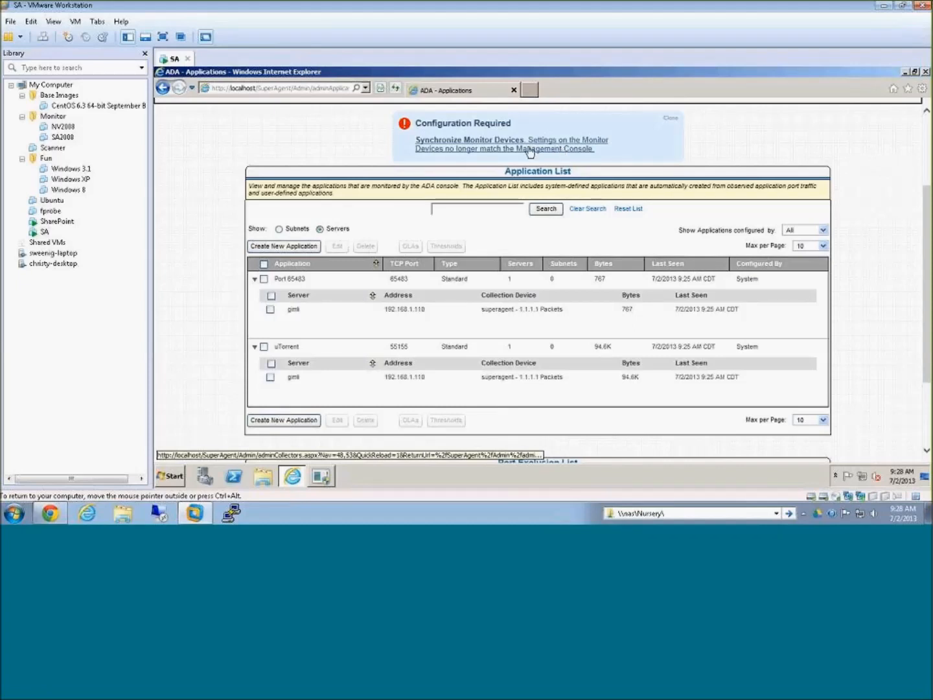
pyautogui.click(669, 118)
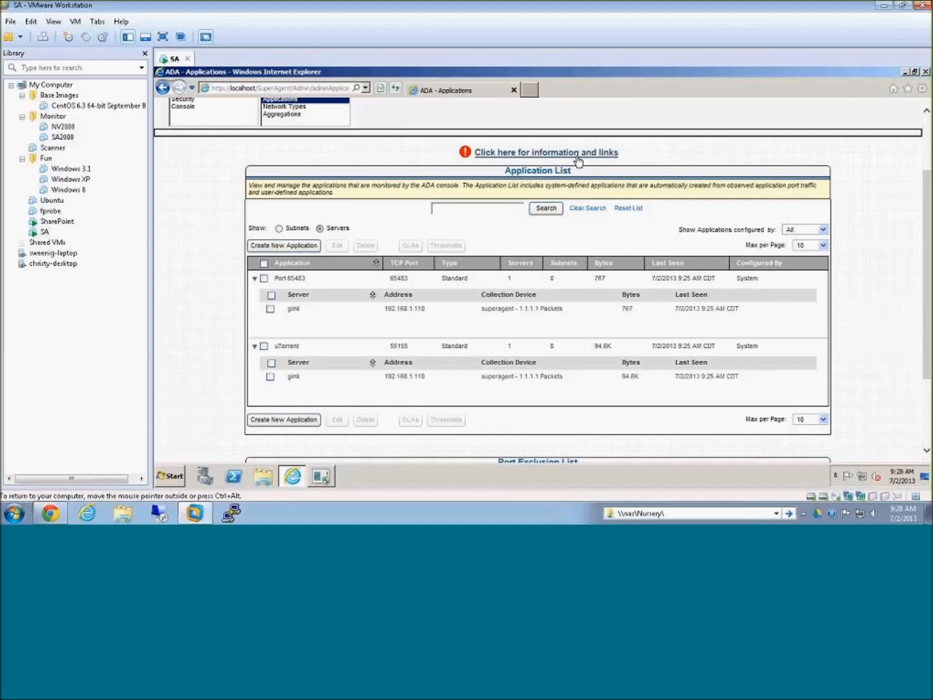
# Step: Open the Components Report for the uTorrent application from the engineering performance data and examine its response time charts
pyautogui.scroll(2, 579, 161)
pyautogui.click(326, 136)
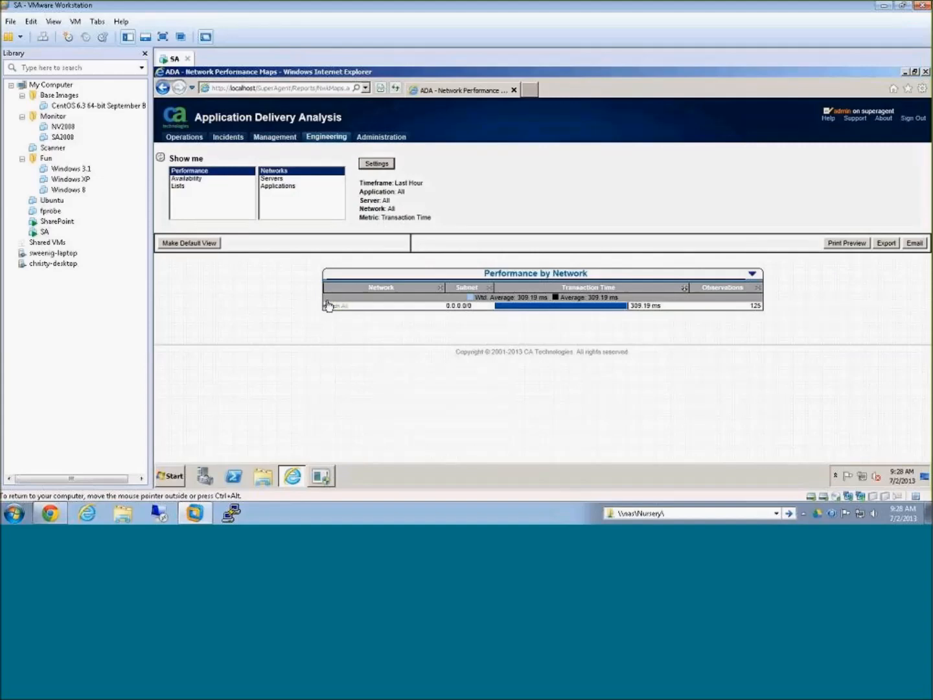
pyautogui.click(285, 178)
pyautogui.click(286, 186)
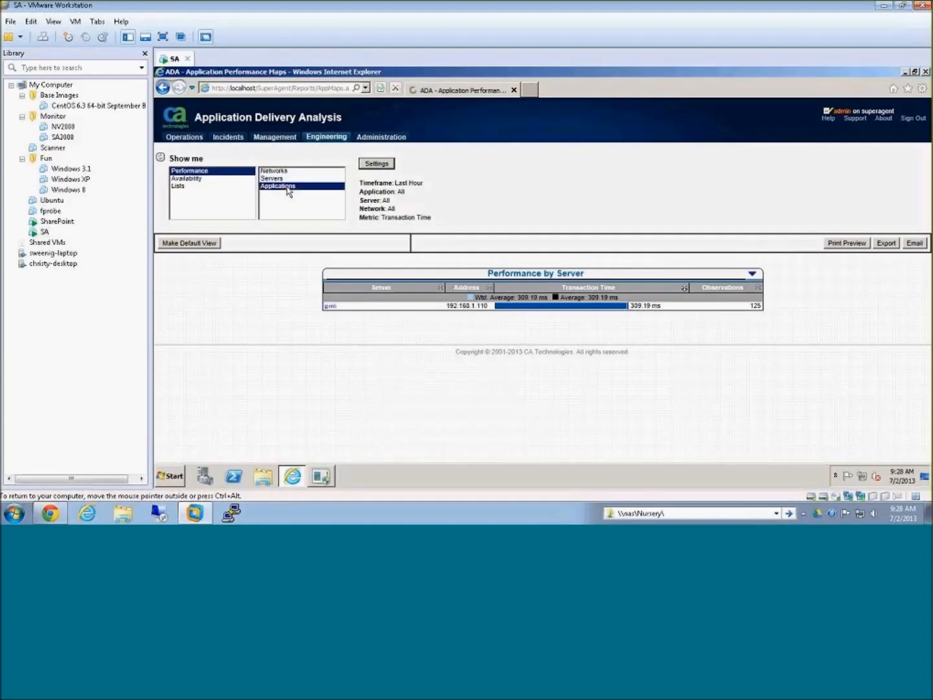
pyautogui.click(337, 306)
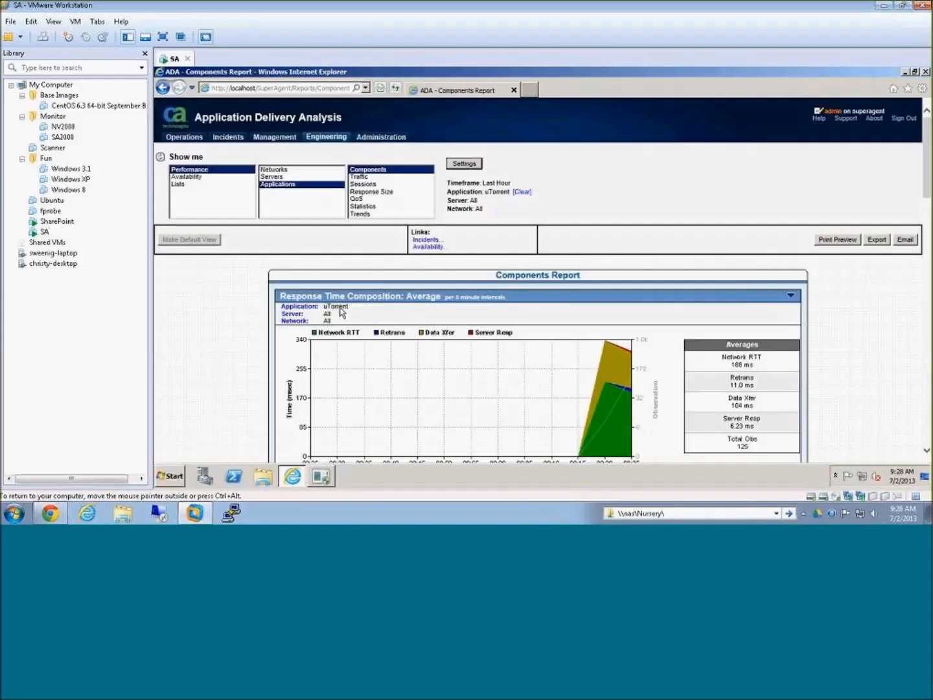
pyautogui.scroll(-3, 524, 314)
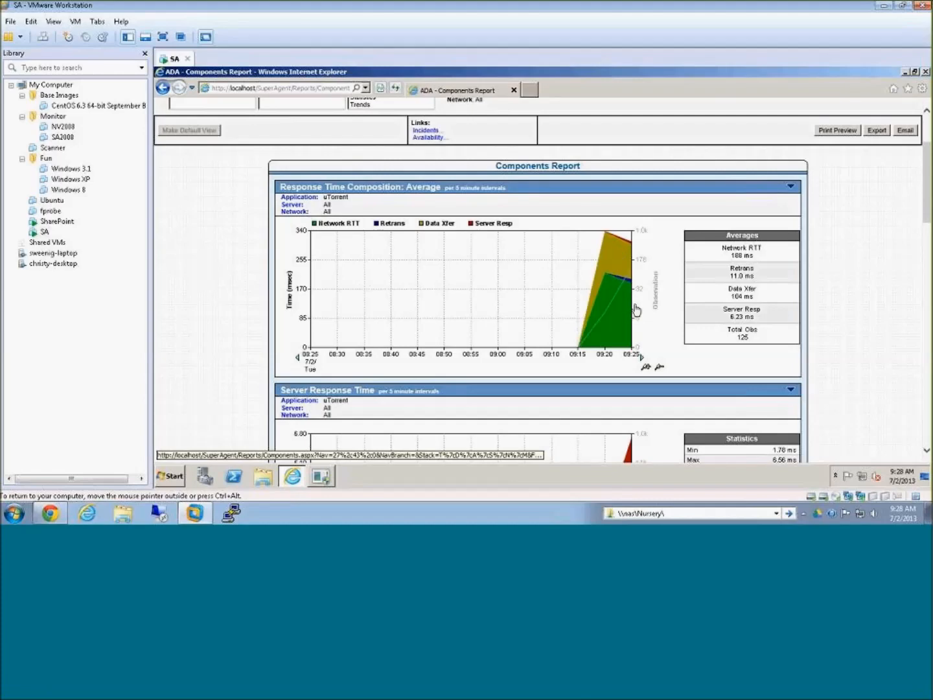
pyautogui.scroll(-3, 635, 309)
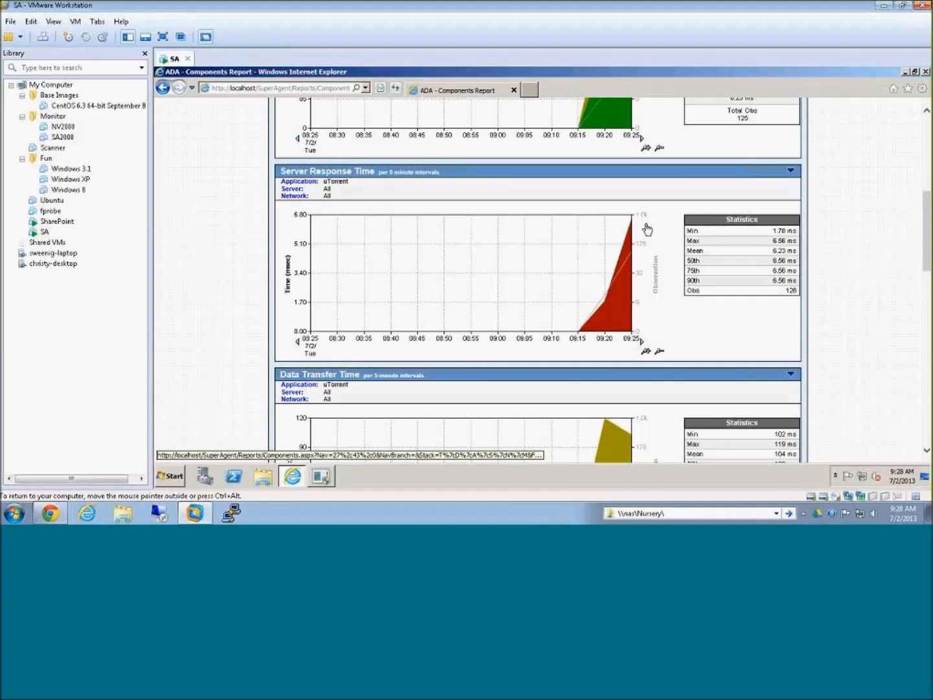
pyautogui.scroll(-1, 646, 228)
pyautogui.scroll(3, 647, 228)
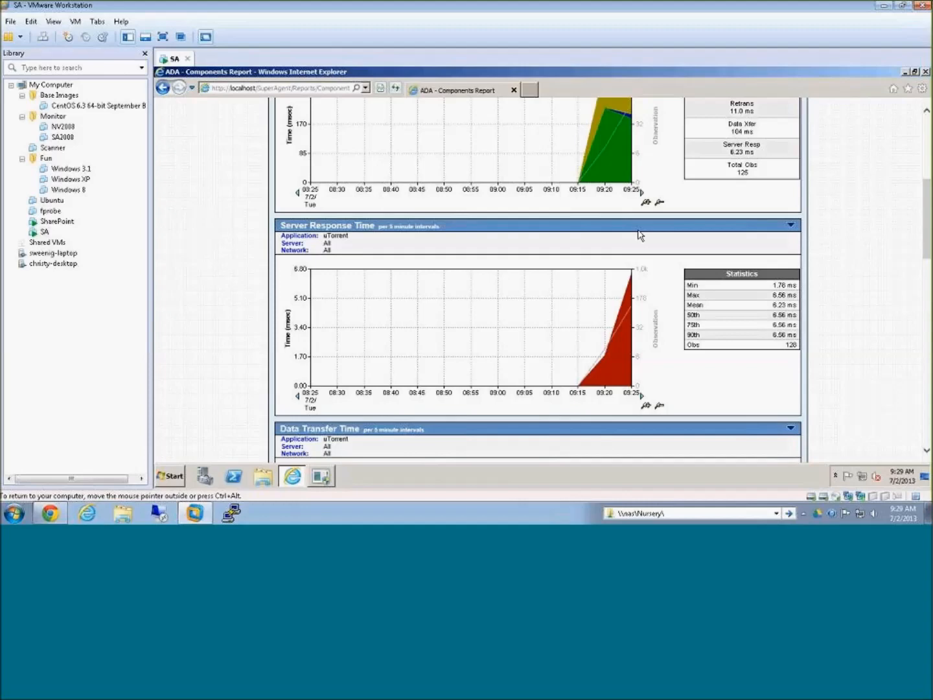
pyautogui.scroll(2, 640, 235)
pyautogui.scroll(-2, 639, 236)
pyautogui.scroll(3, 637, 235)
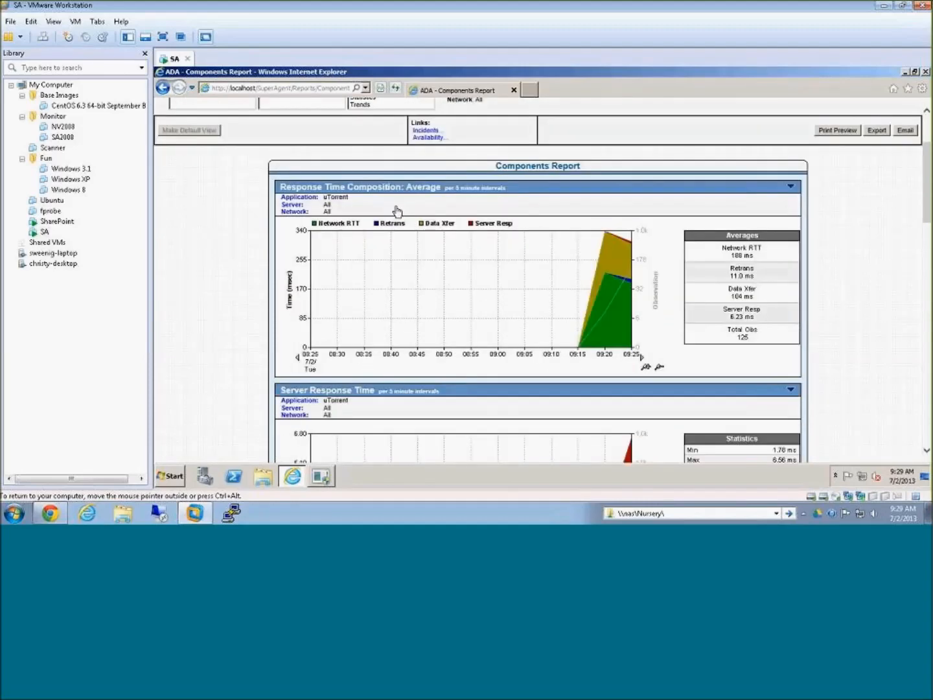
# Step: Narrow the uTorrent Components Report to the Catch All network and the gimli server, and review its filters
pyautogui.click(294, 213)
pyautogui.click(336, 306)
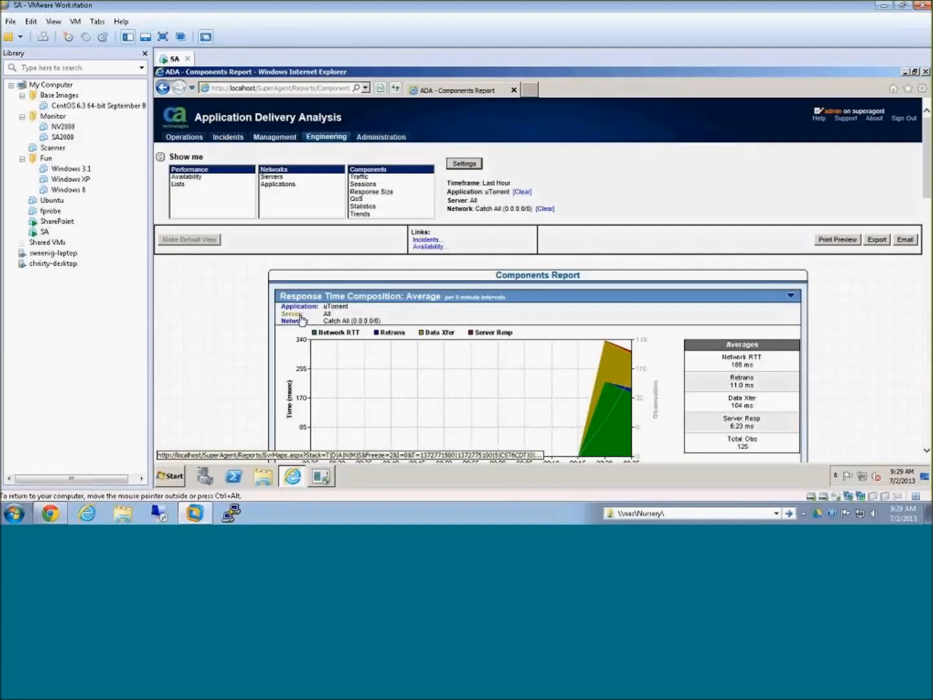
pyautogui.click(295, 314)
pyautogui.click(333, 307)
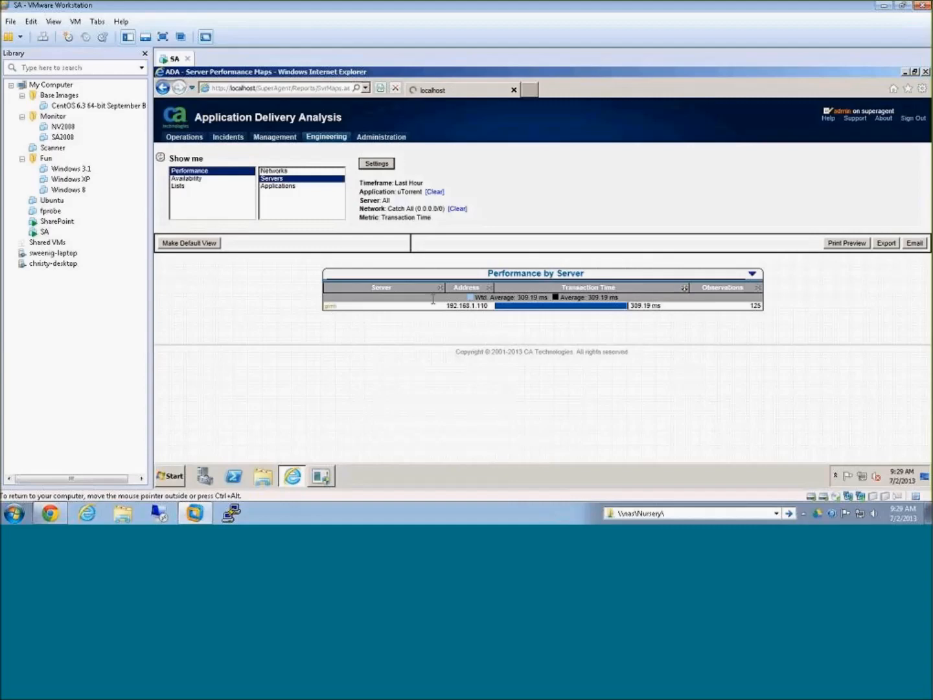
pyautogui.scroll(-3, 791, 331)
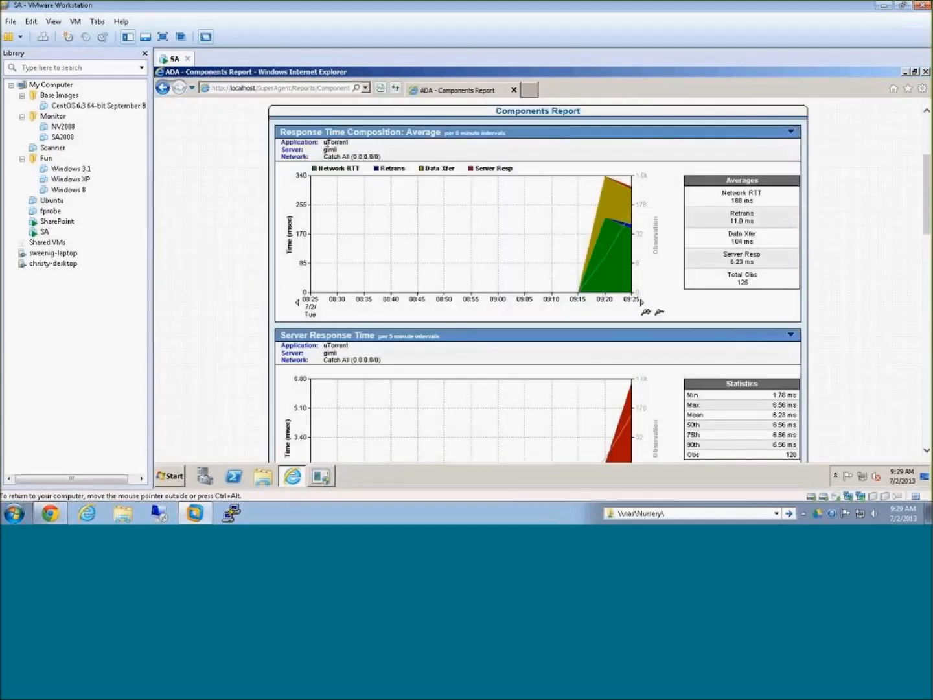
pyautogui.doubleClick(330, 149)
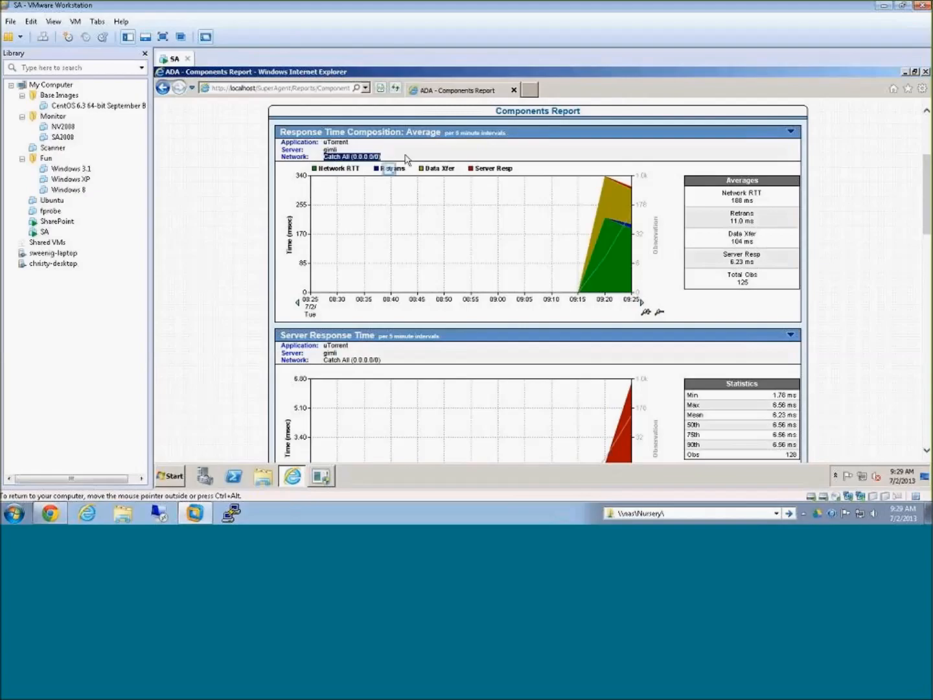